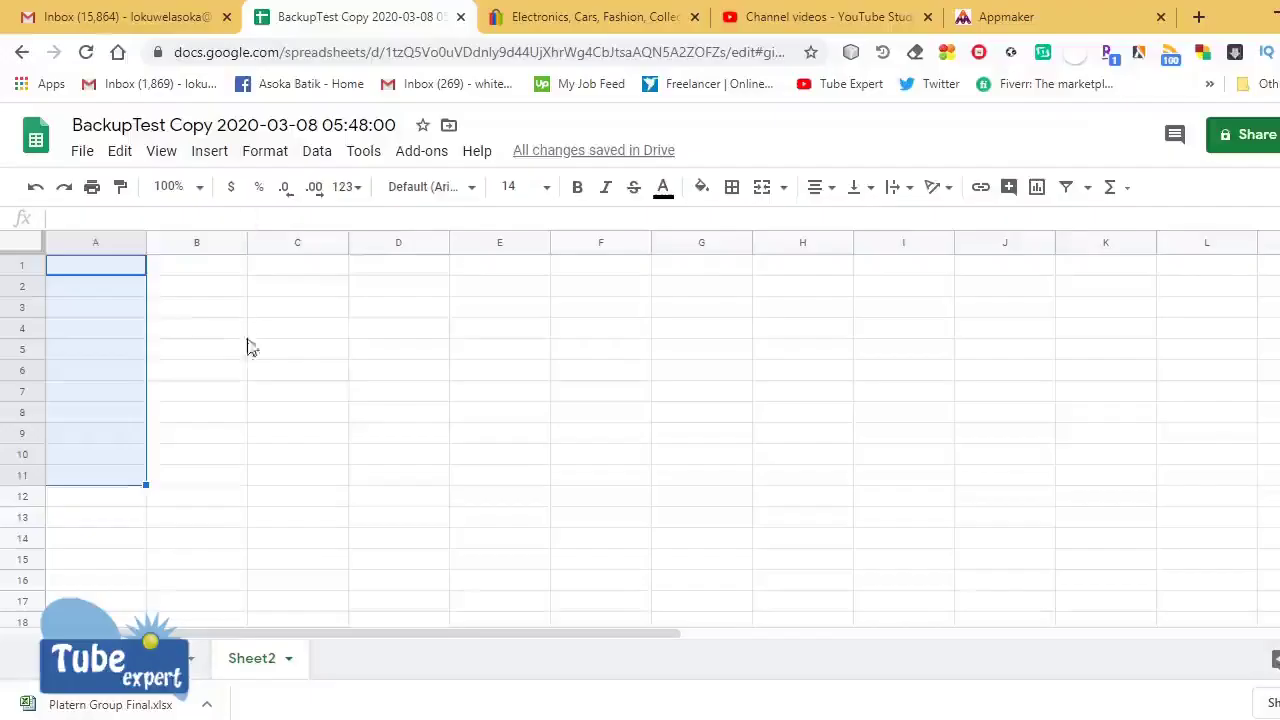
- Enter 10 in cell A1 of Sheet2 as the first number of the list
click(251, 348)
click(205, 272)
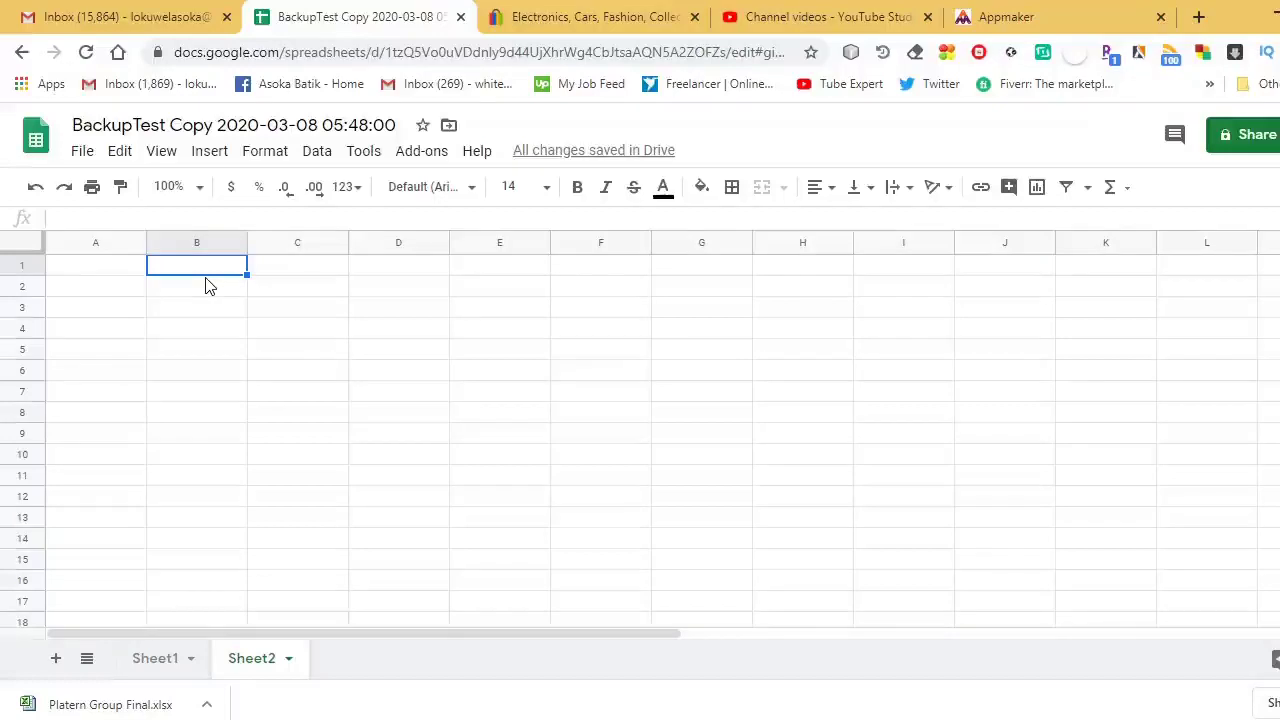
click(104, 269)
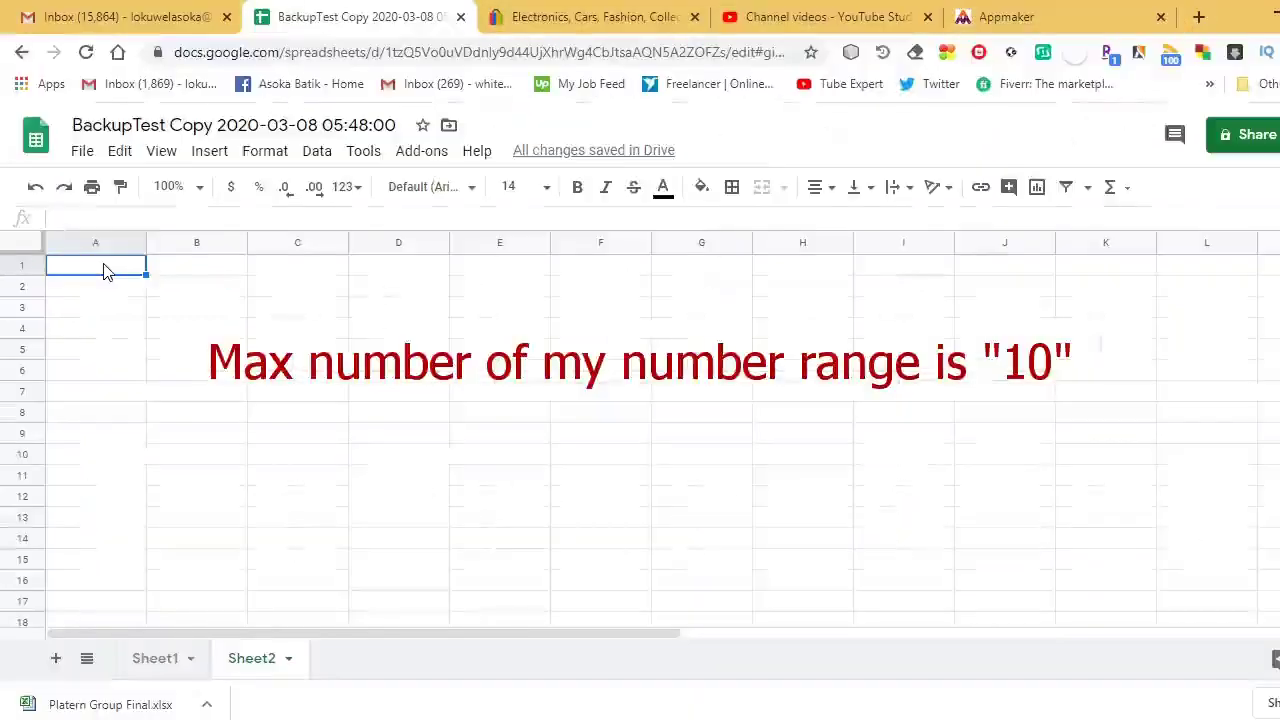
text(11)
key(BackSpace)
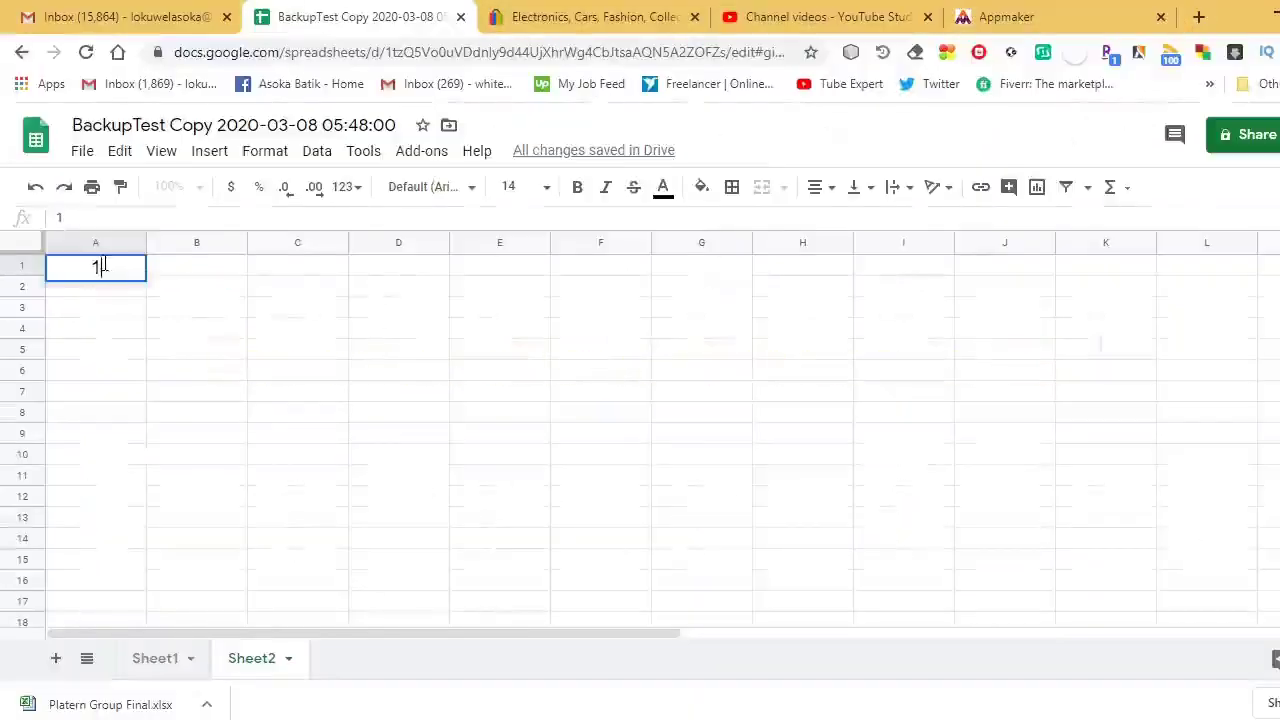
text(0)
key(Return)
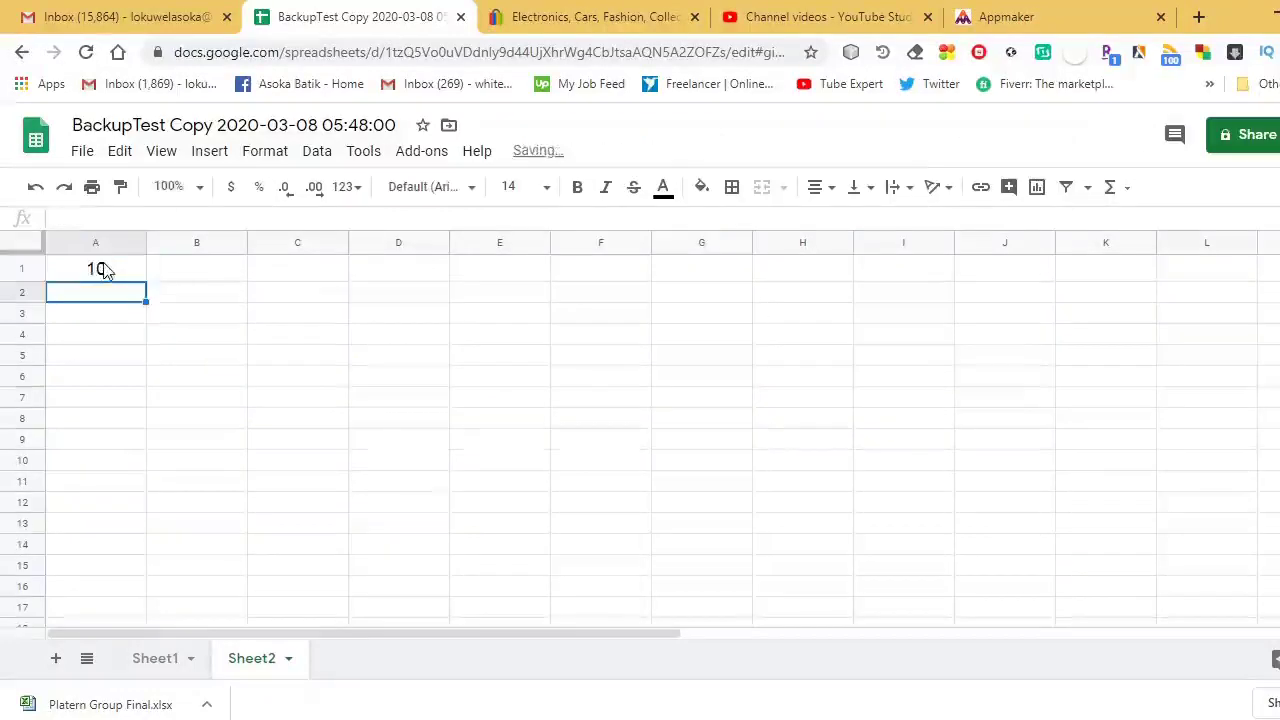
- Fill cells A2 to A4 with the numbers 3, 5 and 5
text(35)
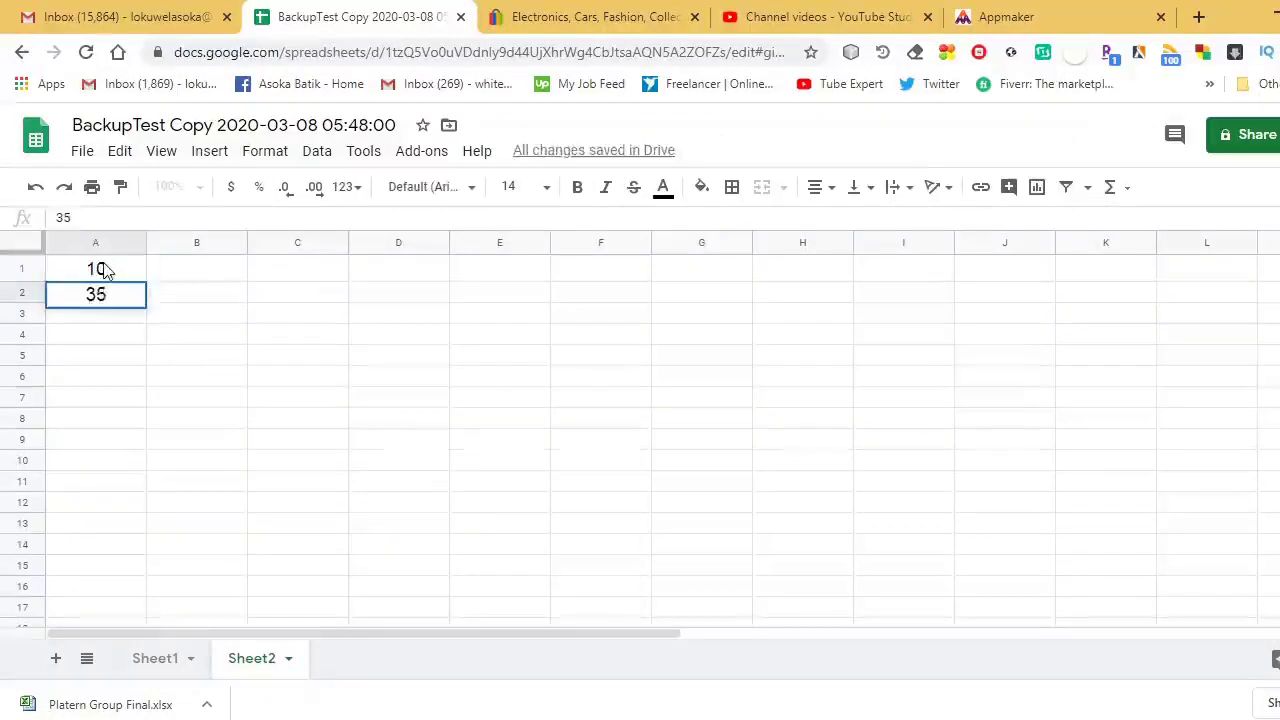
key(BackSpace)
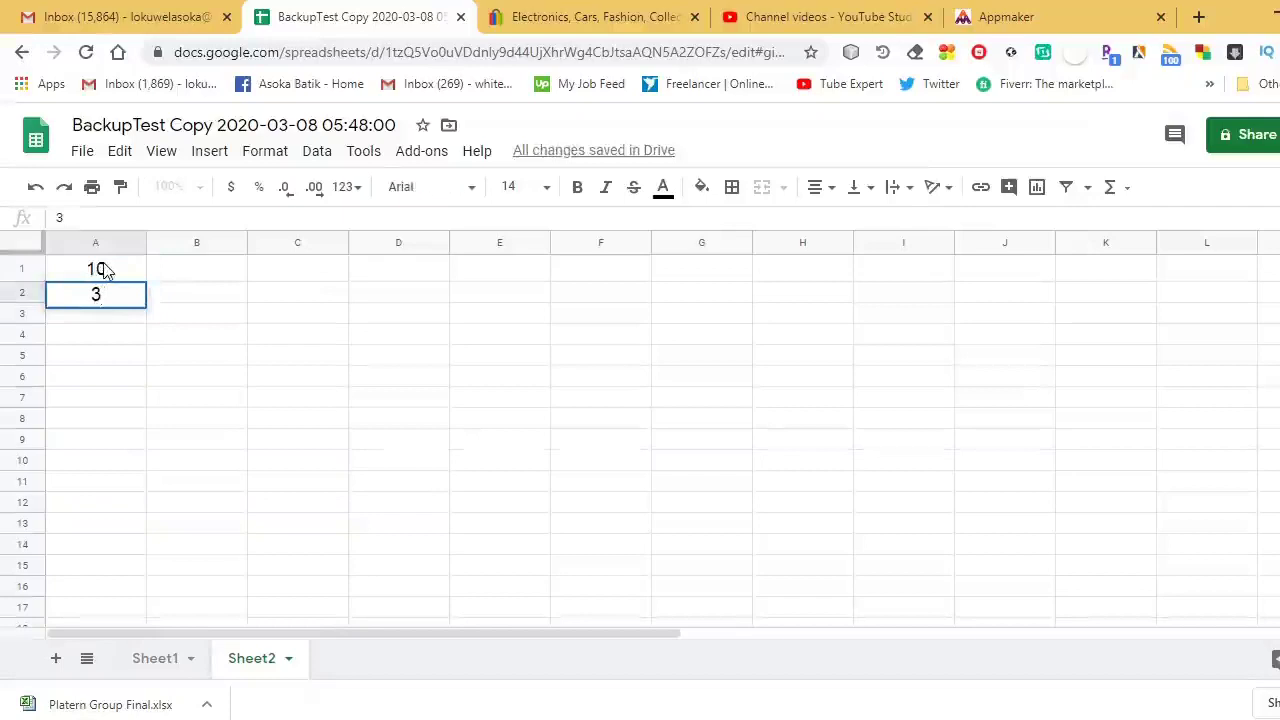
key(Down)
key(Down)
text(5)
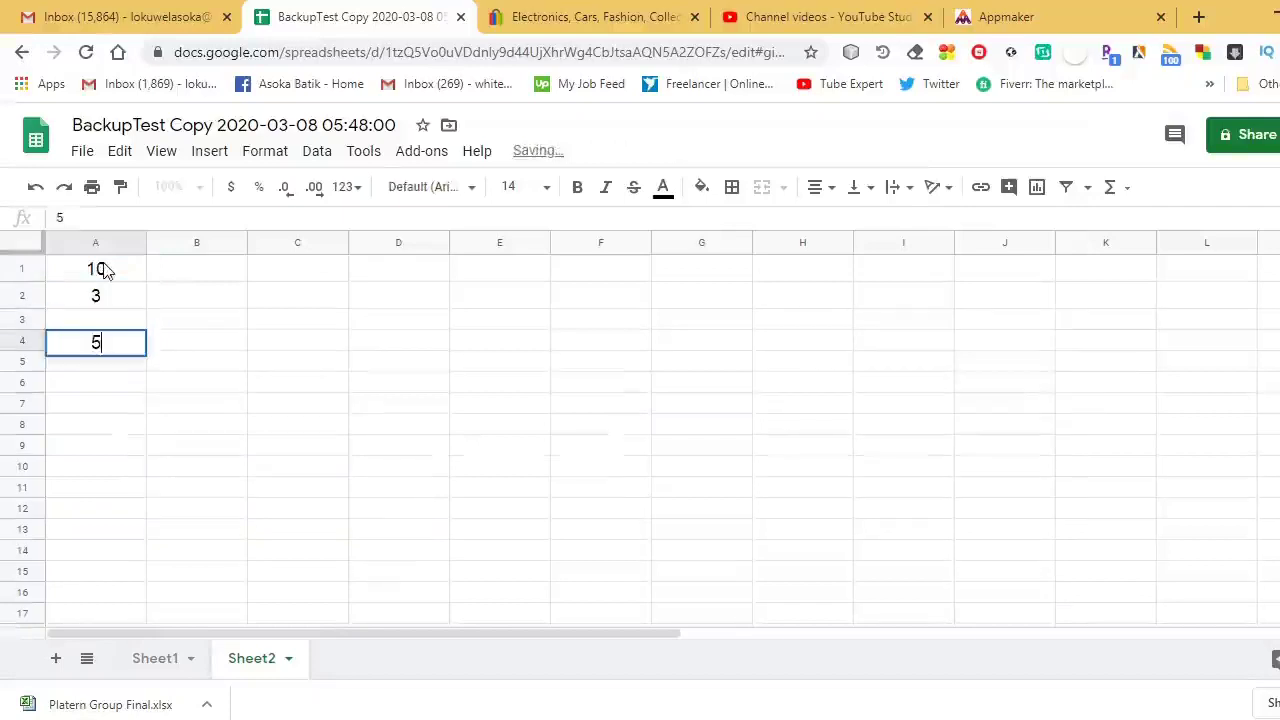
key(Up)
text(5)
key(Return)
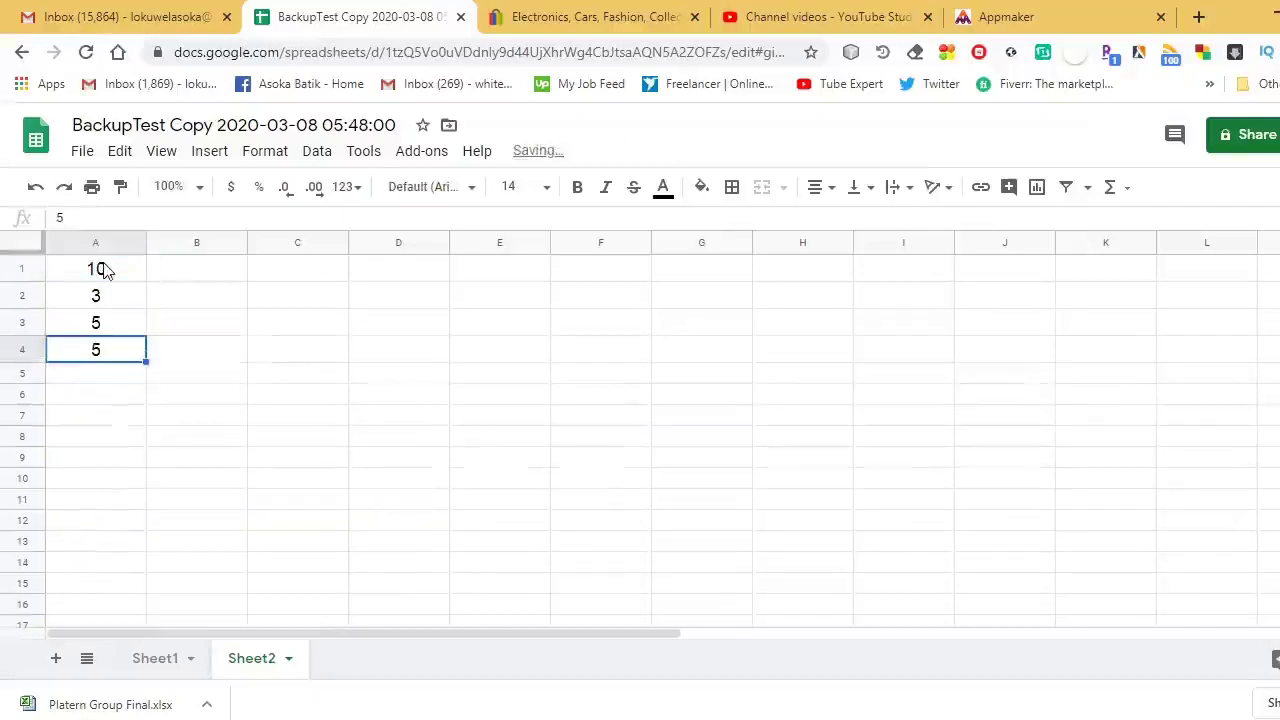
- Continue the list by entering 4, 2 and 1 in cells A5 to A7
key(Down)
text(4)
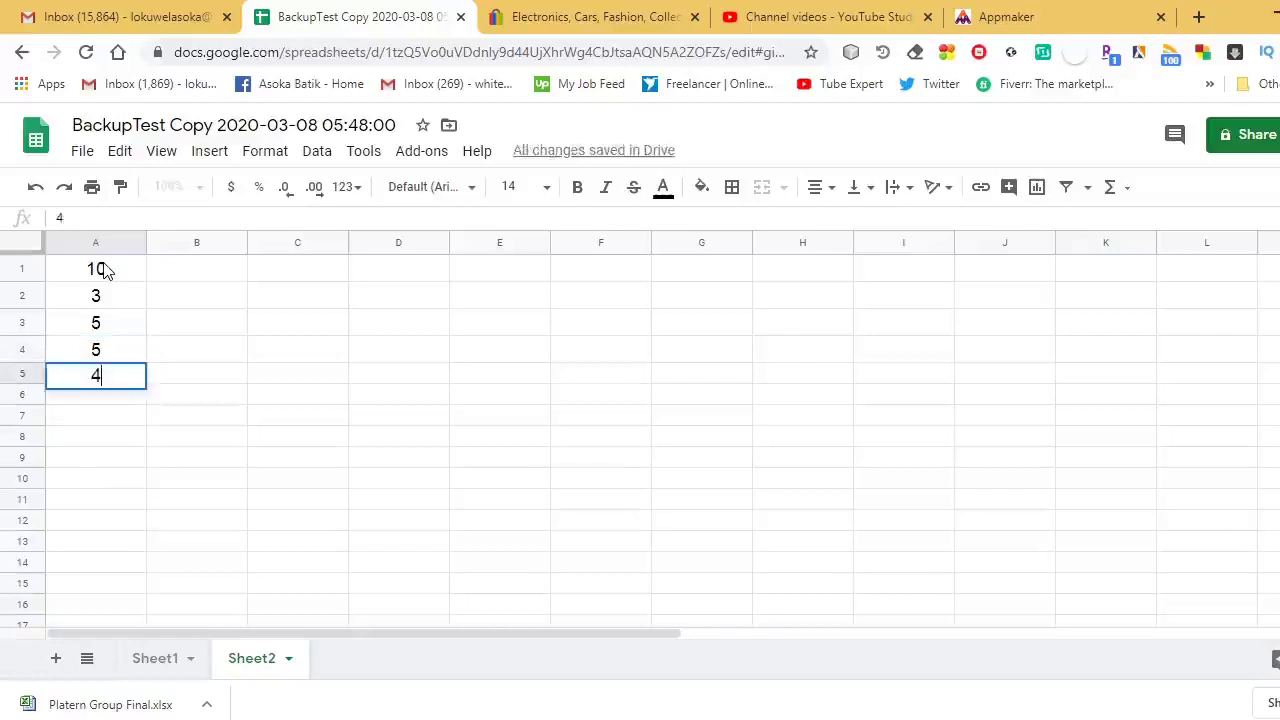
key(Return)
text(2)
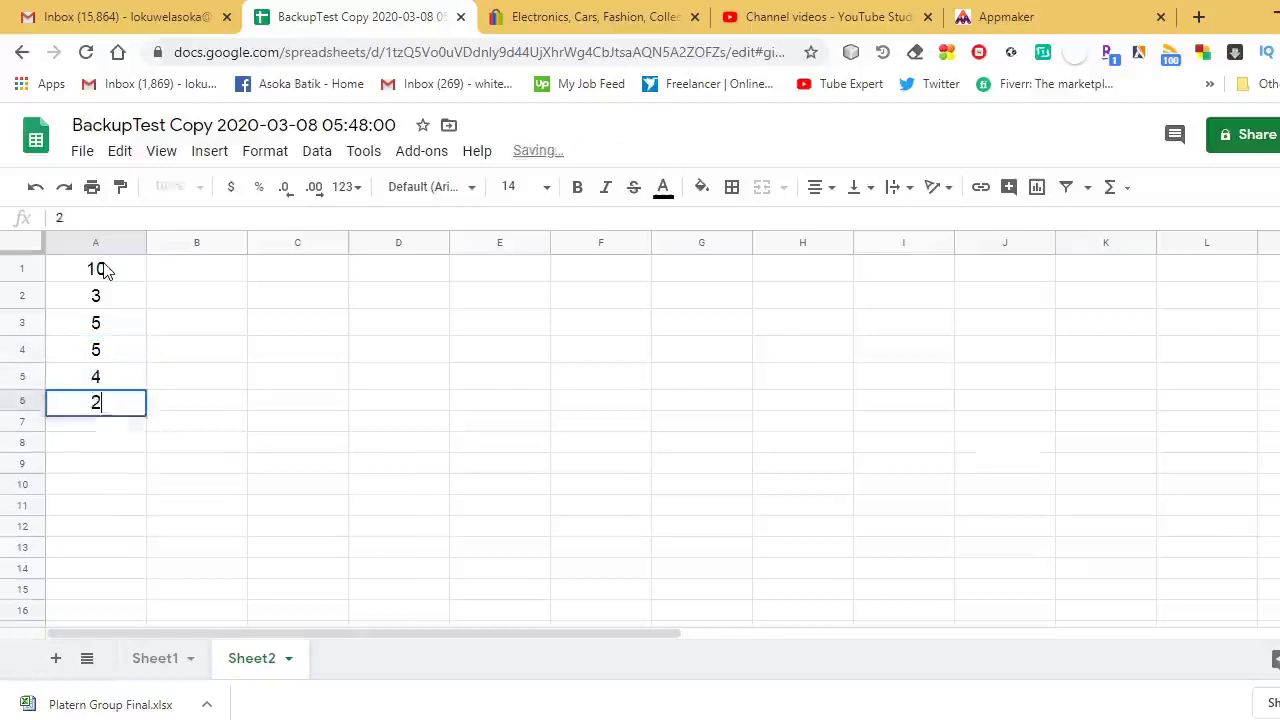
key(Return)
text(1)
key(Return)
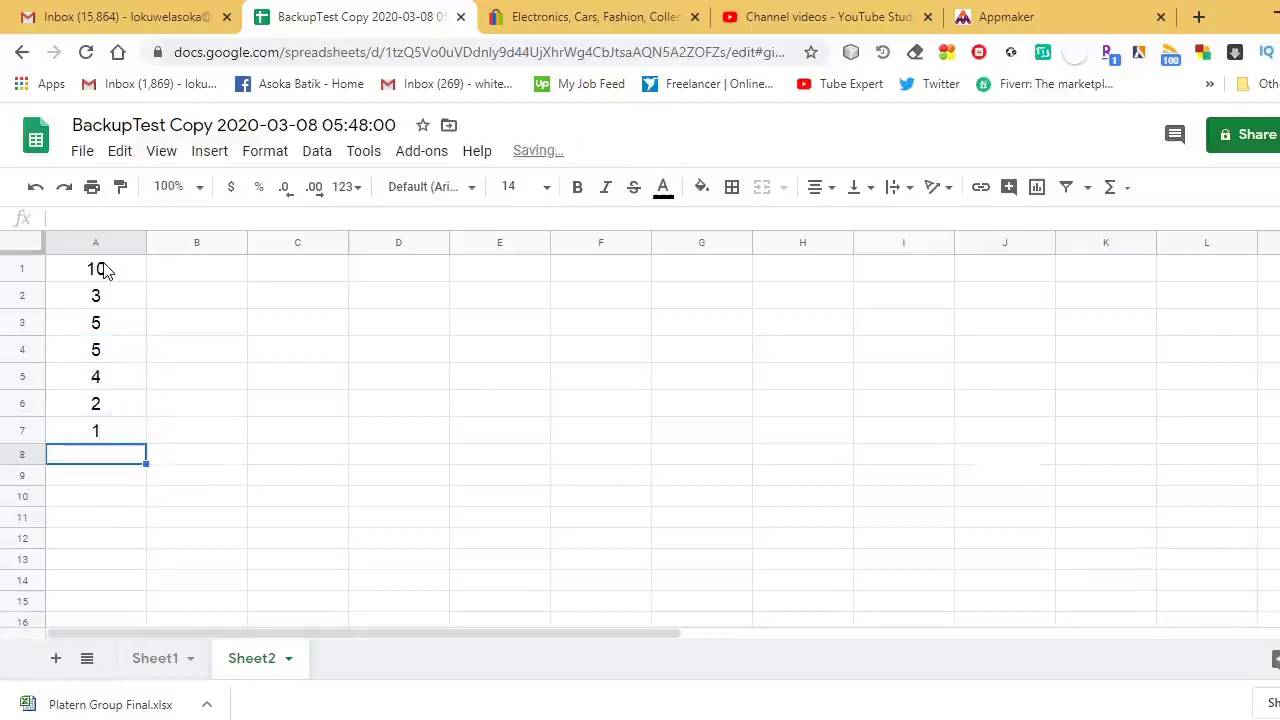
- Complete the number list with 9, 10 and 6 in cells A8 to A10
text(9)
key(Return)
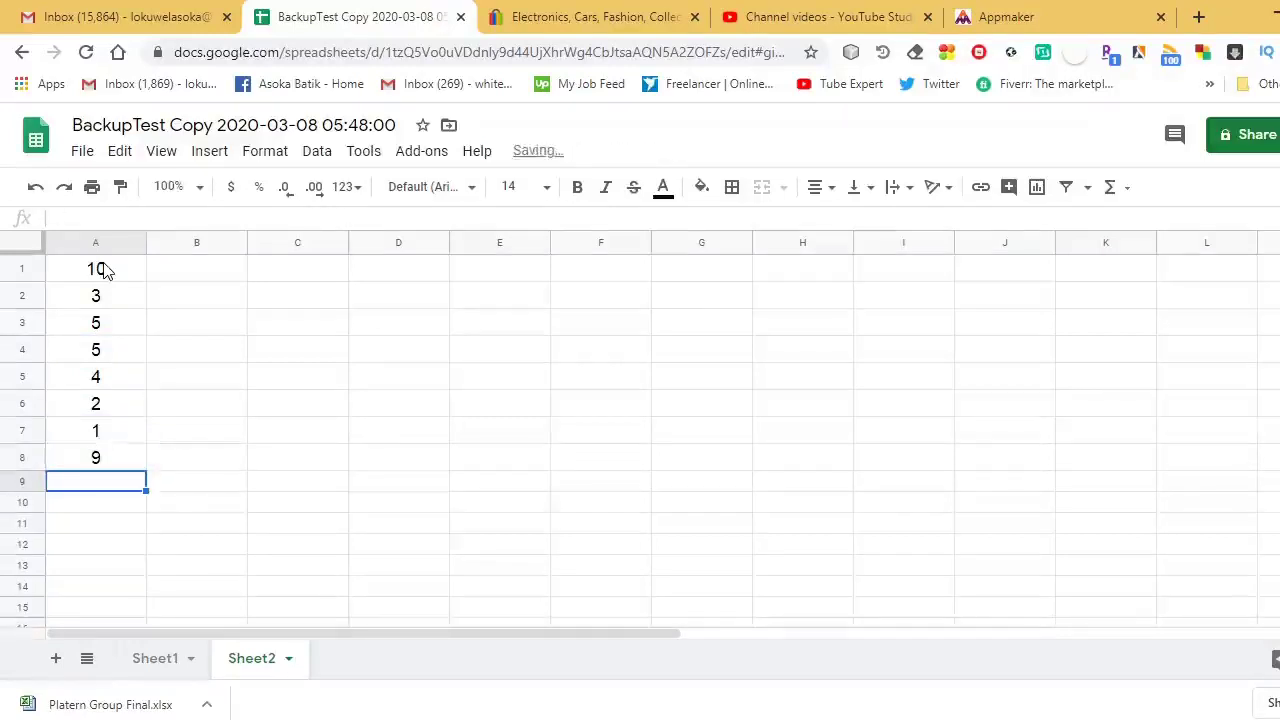
text(10)
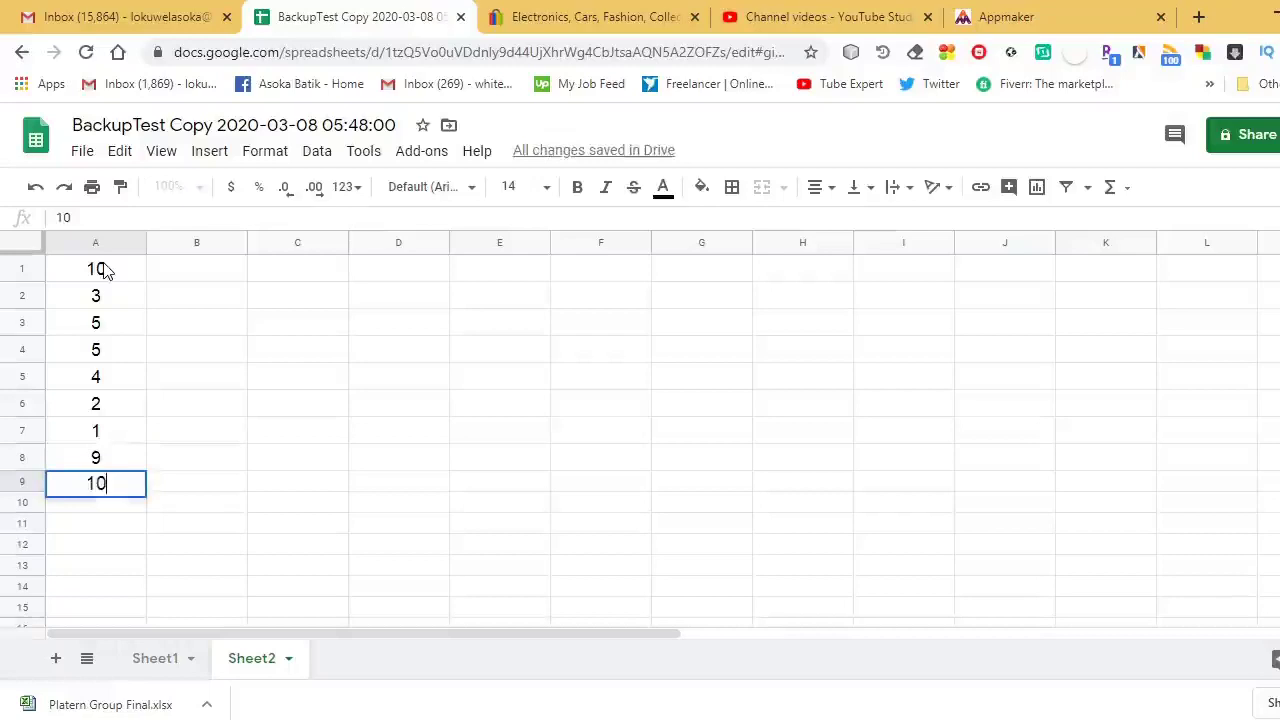
key(Return)
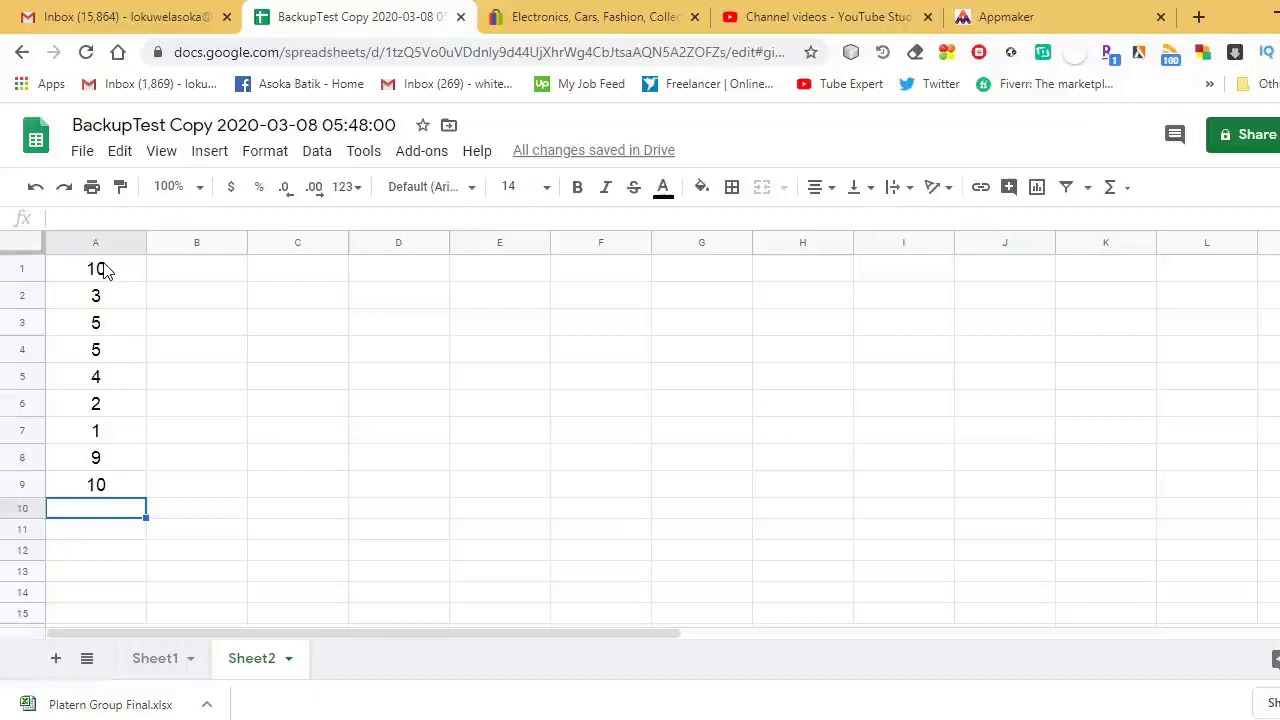
text(6)
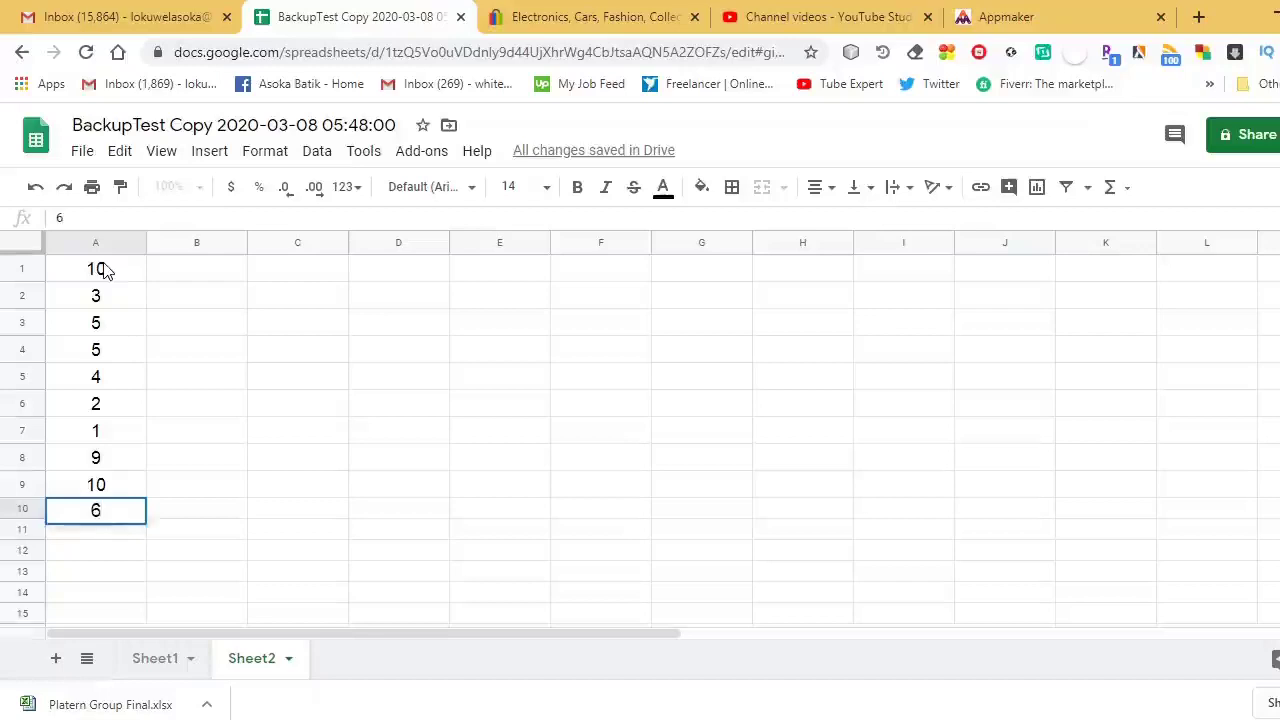
click(104, 271)
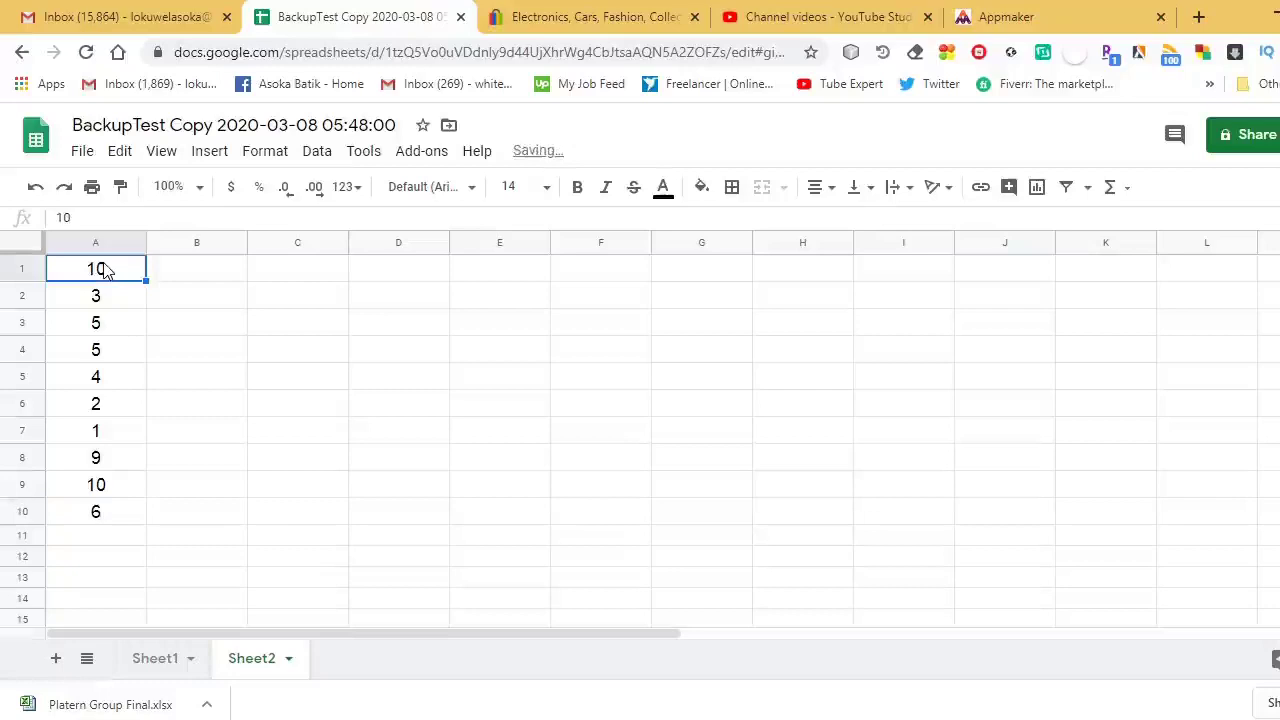
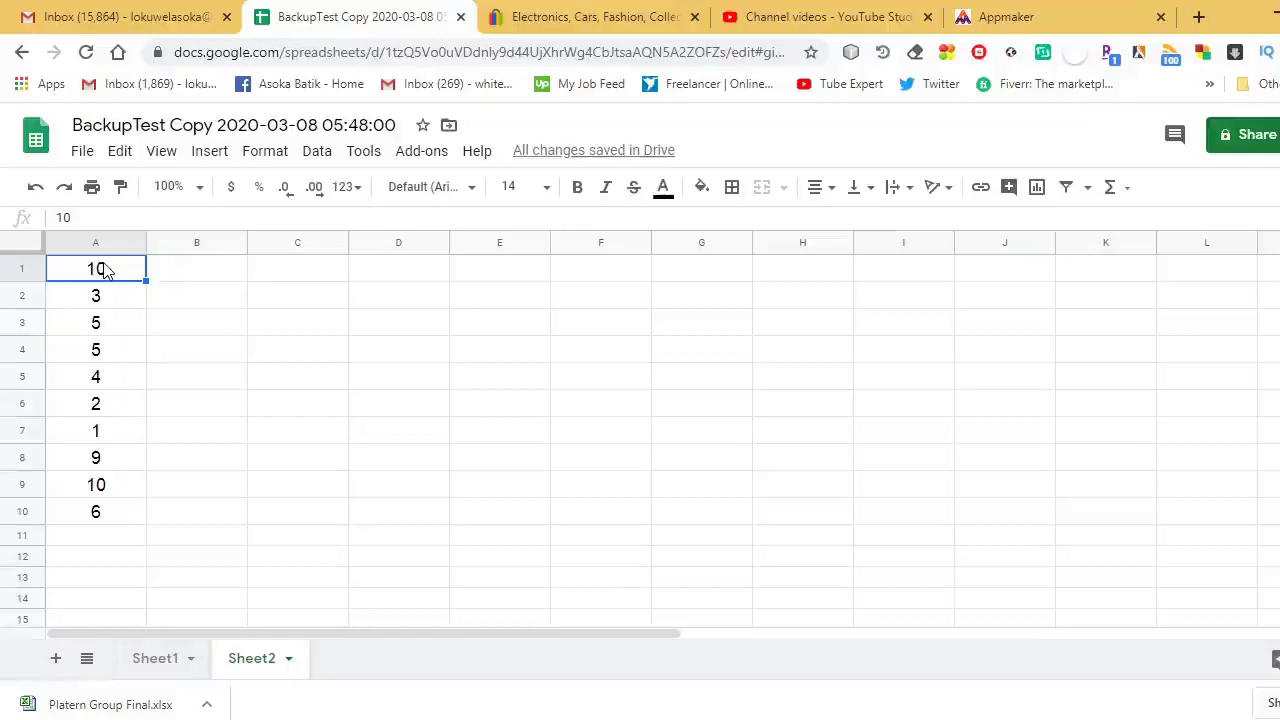
- Start a SPARKLINE formula in cell B1 with A1 as its data reference
click(172, 276)
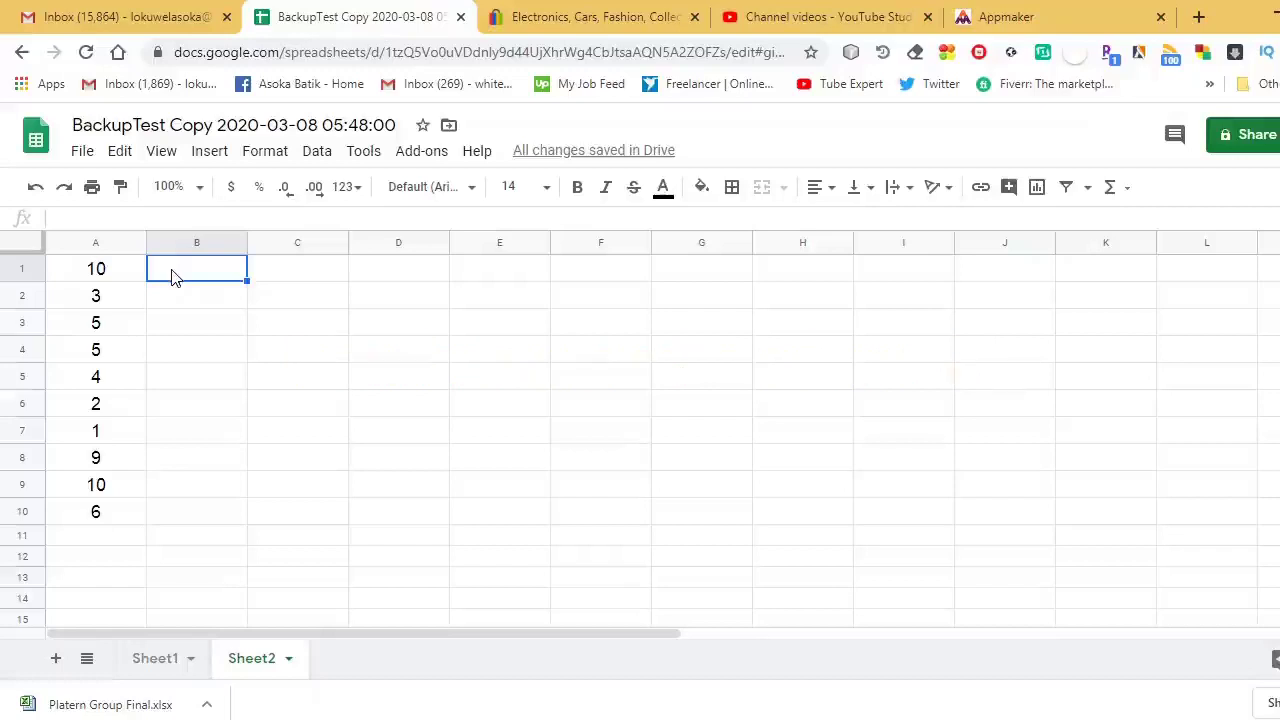
text(=)
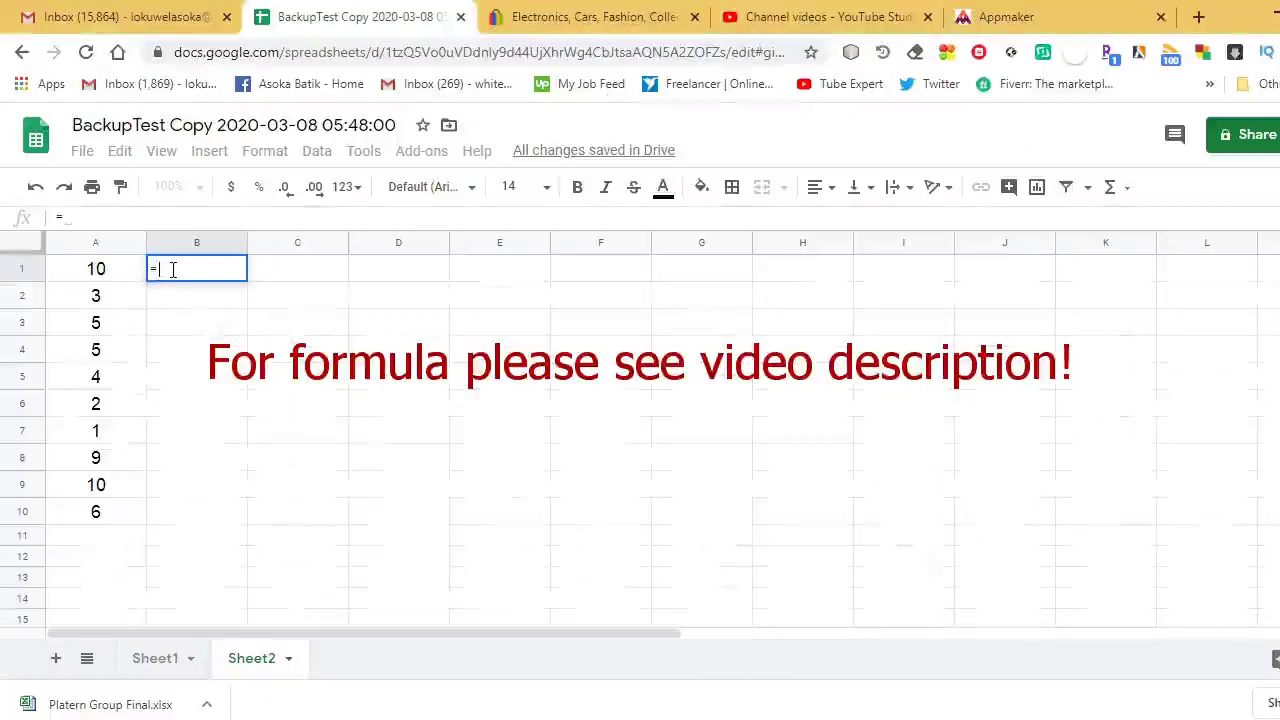
text(ශ)
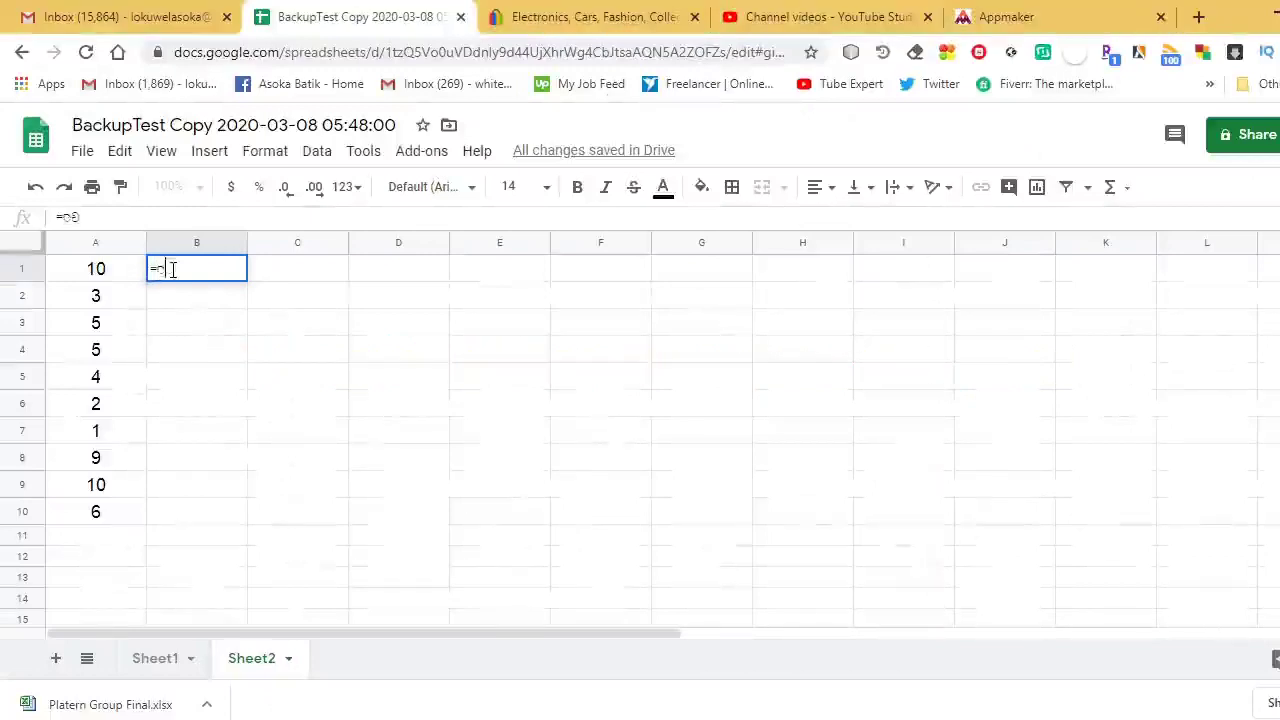
key(BackSpace)
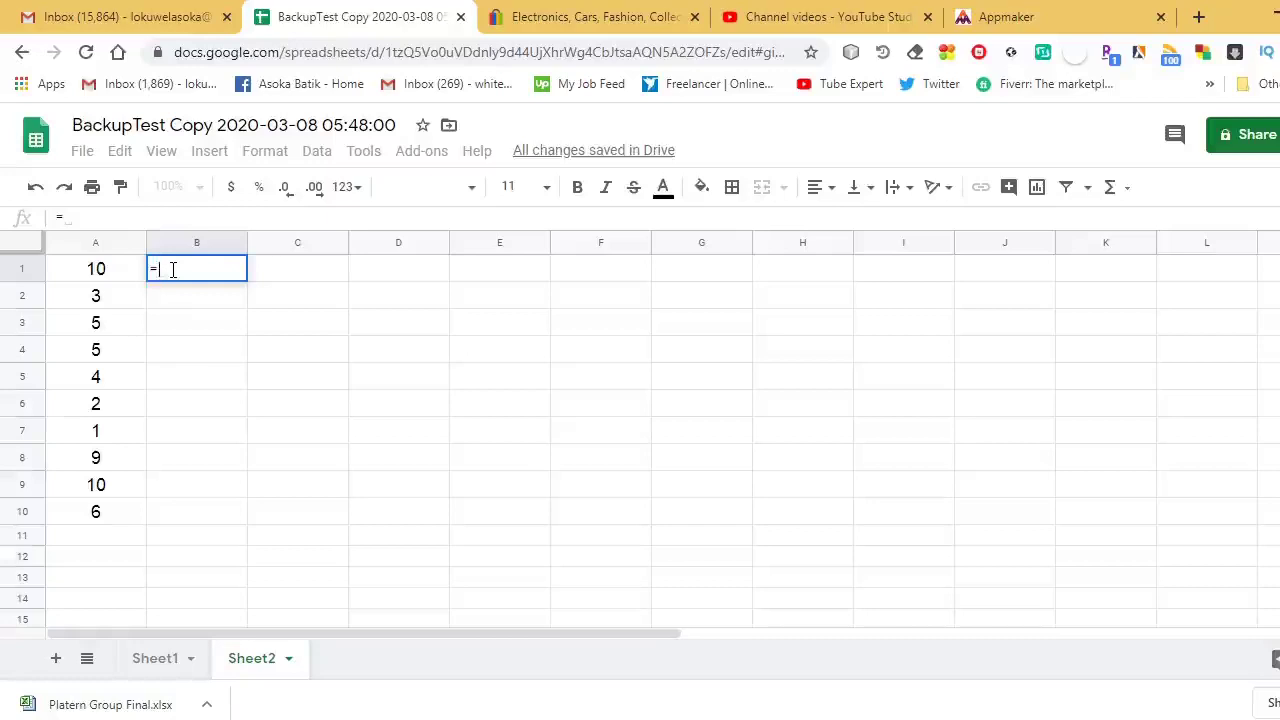
text(sp)
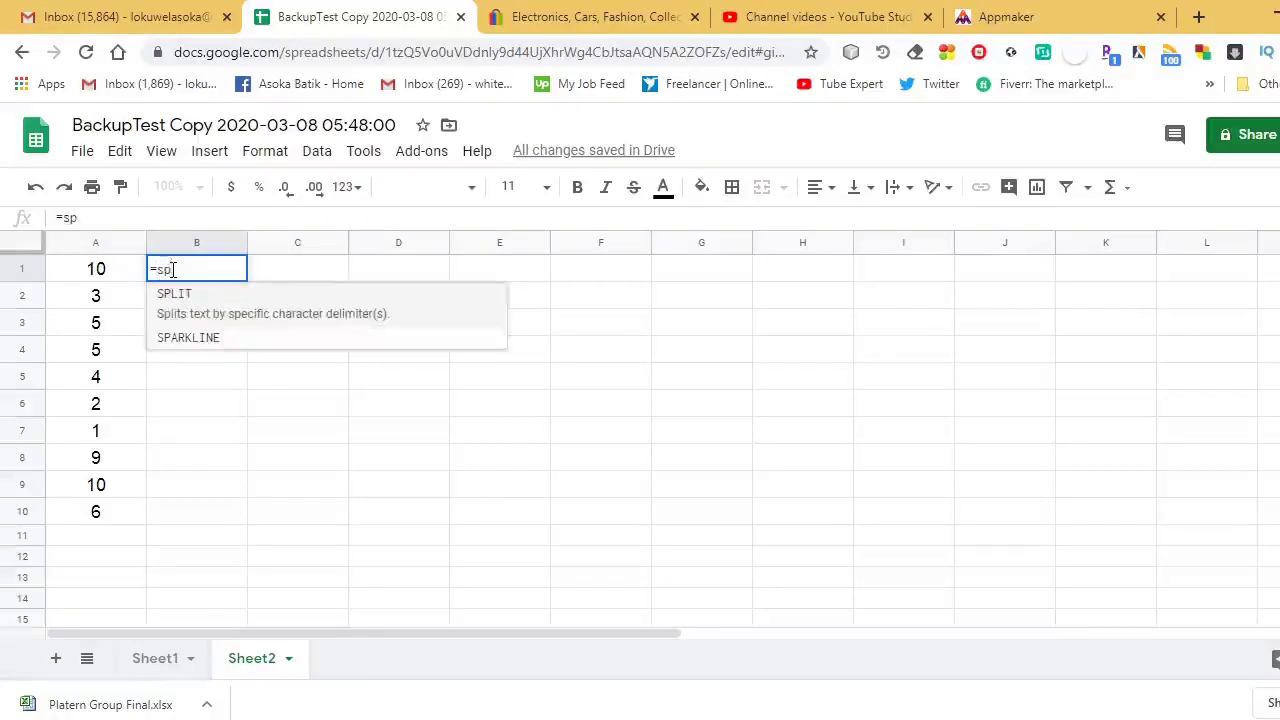
double_click(183, 337)
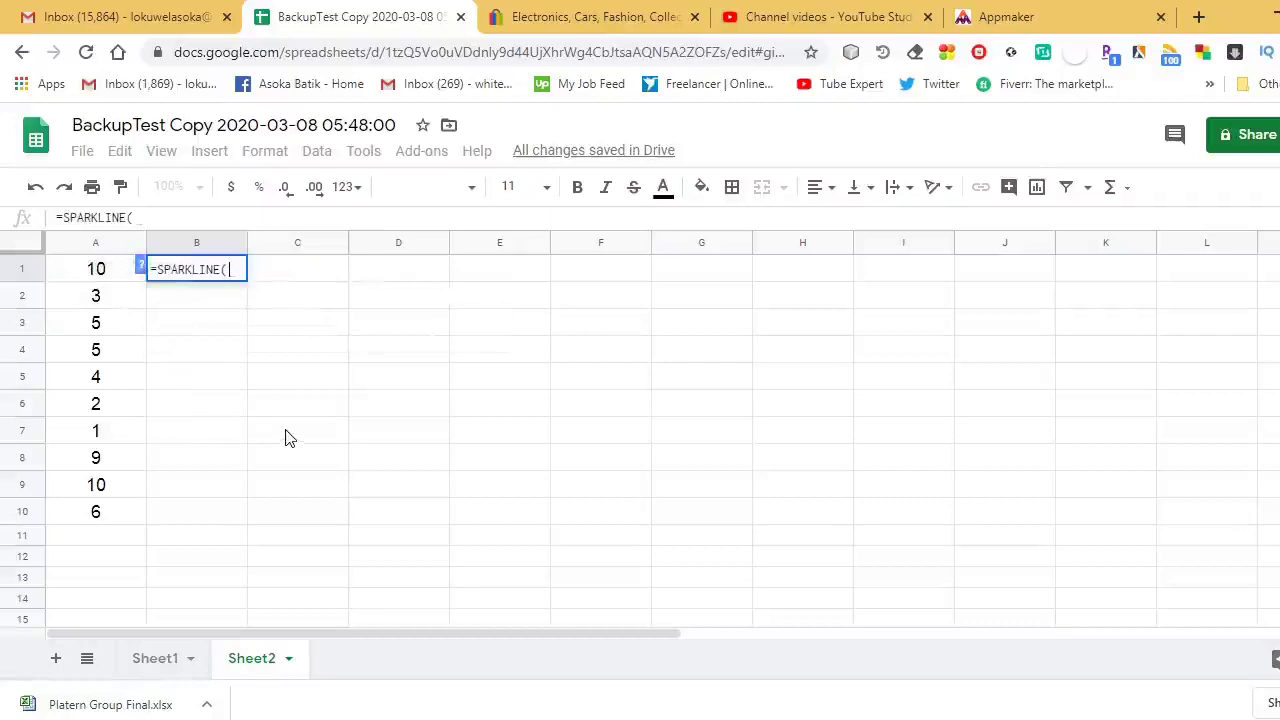
text(()
key(BackSpace)
text(A1)
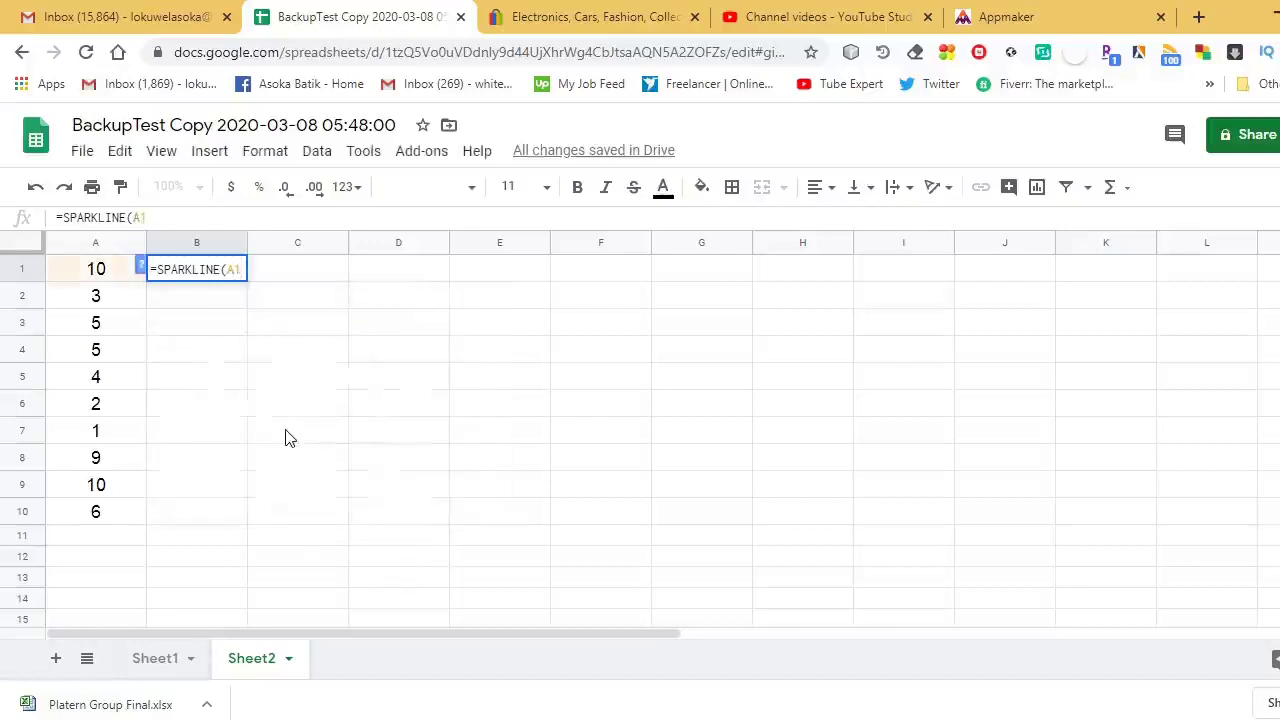
- Open the options array in the B1 SPARKLINE formula and set "charttype" to "bar"
text(,)
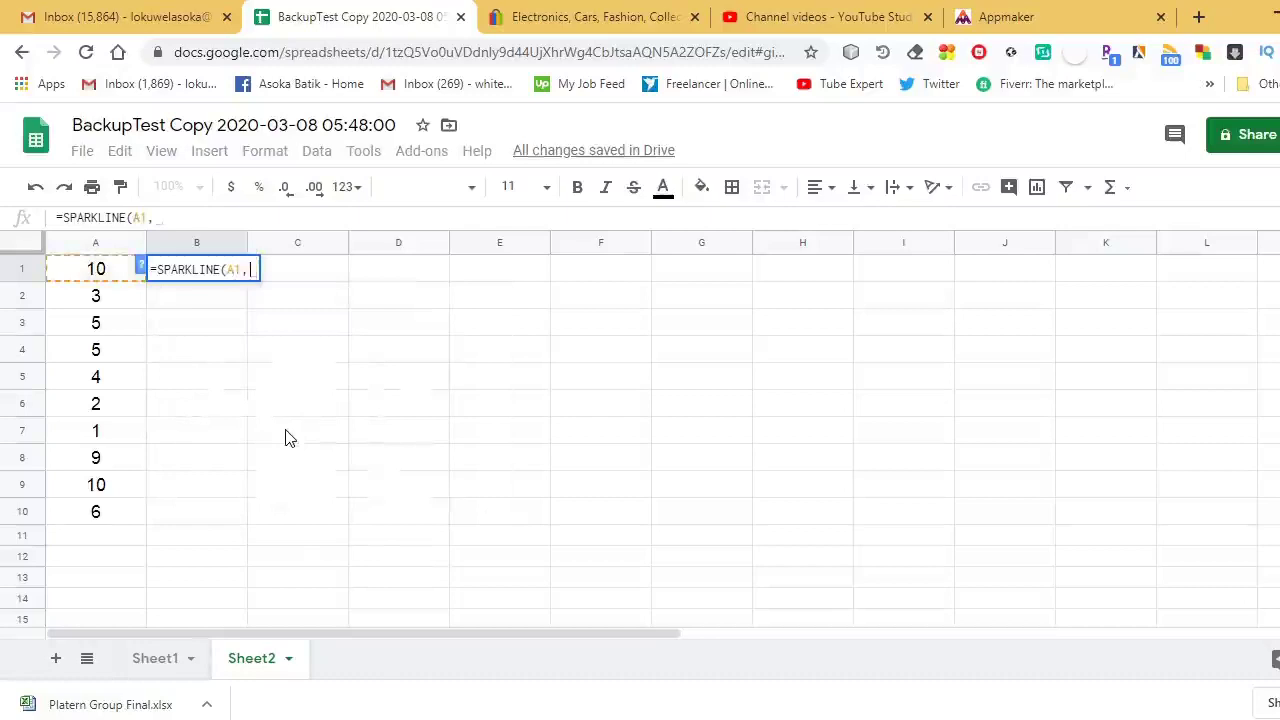
text({)
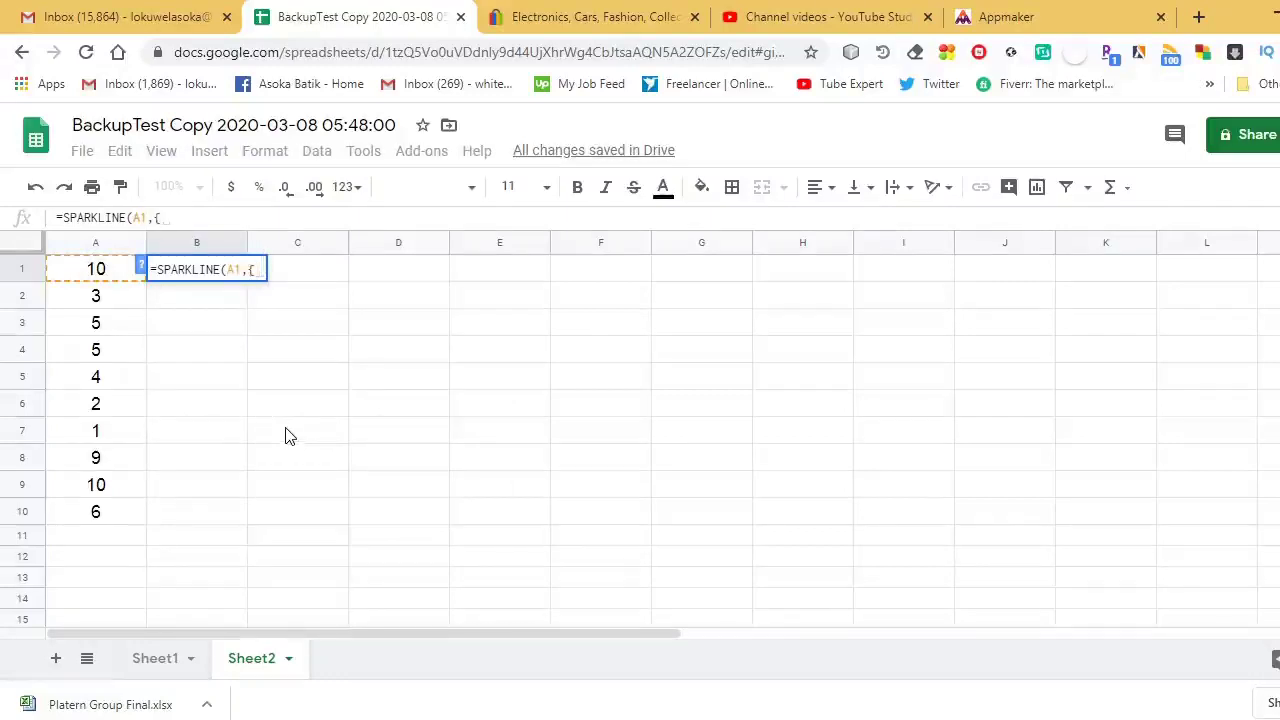
text(")
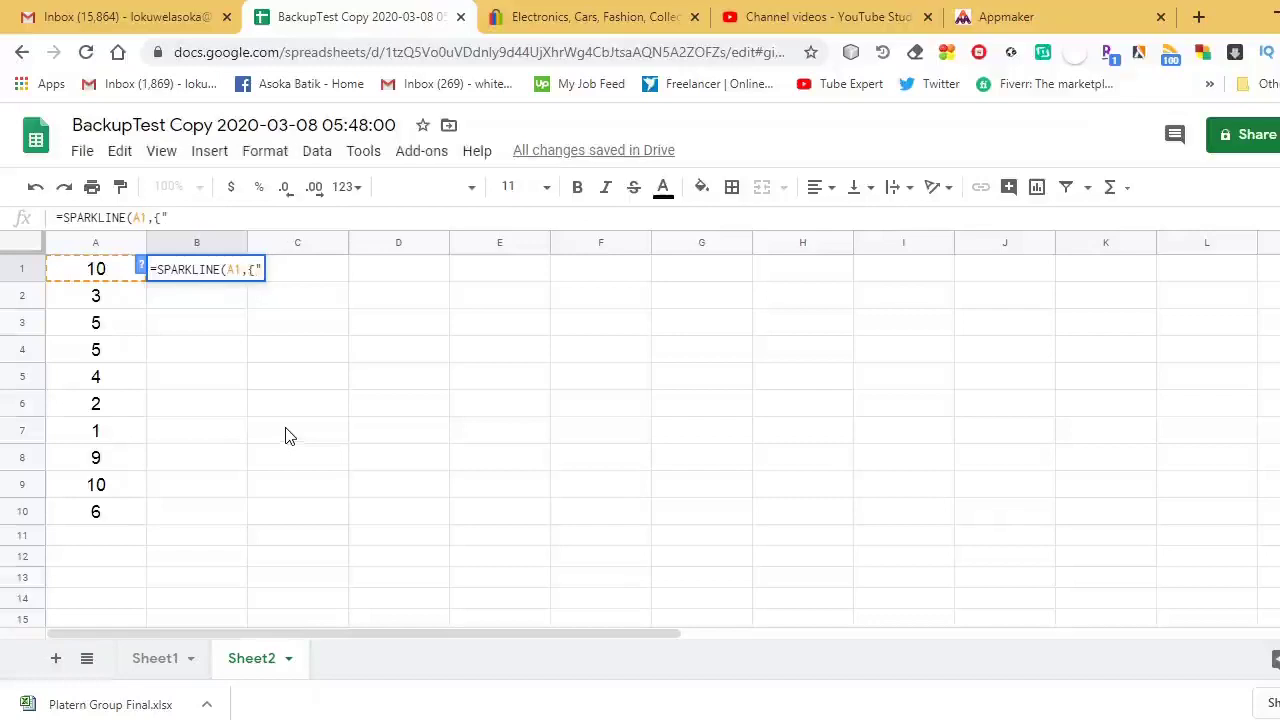
text(chart)
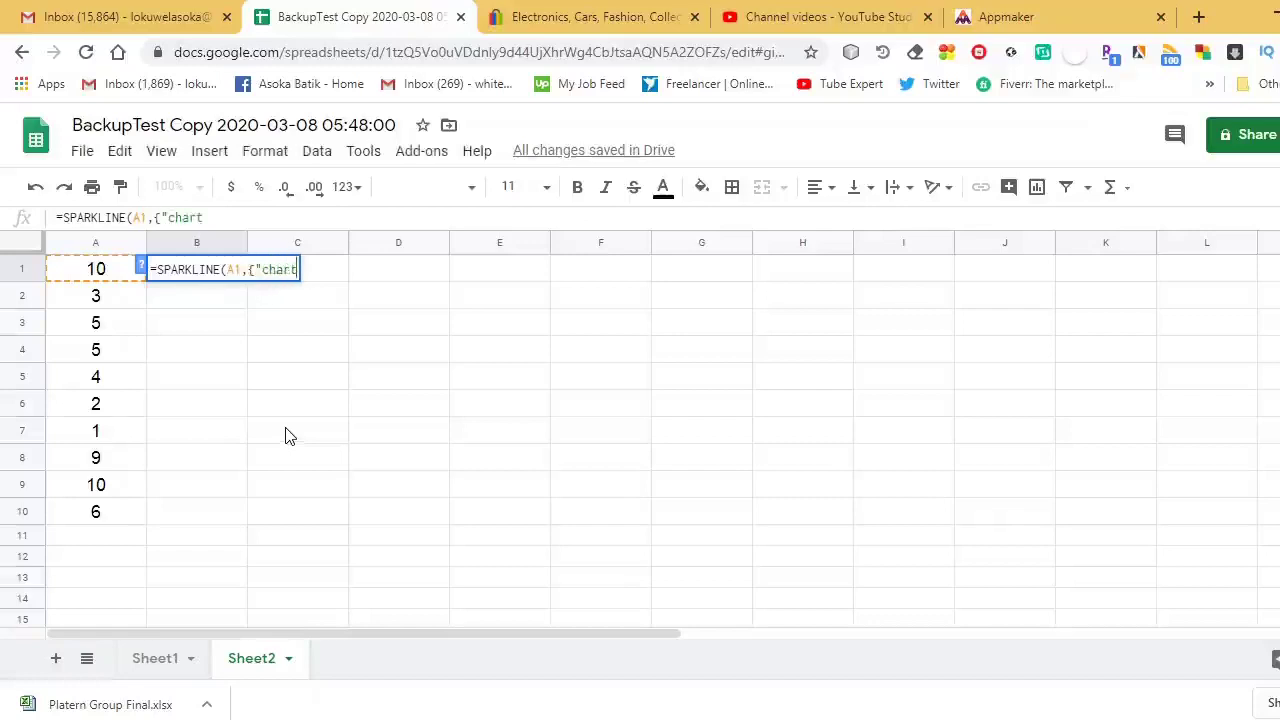
text(type")
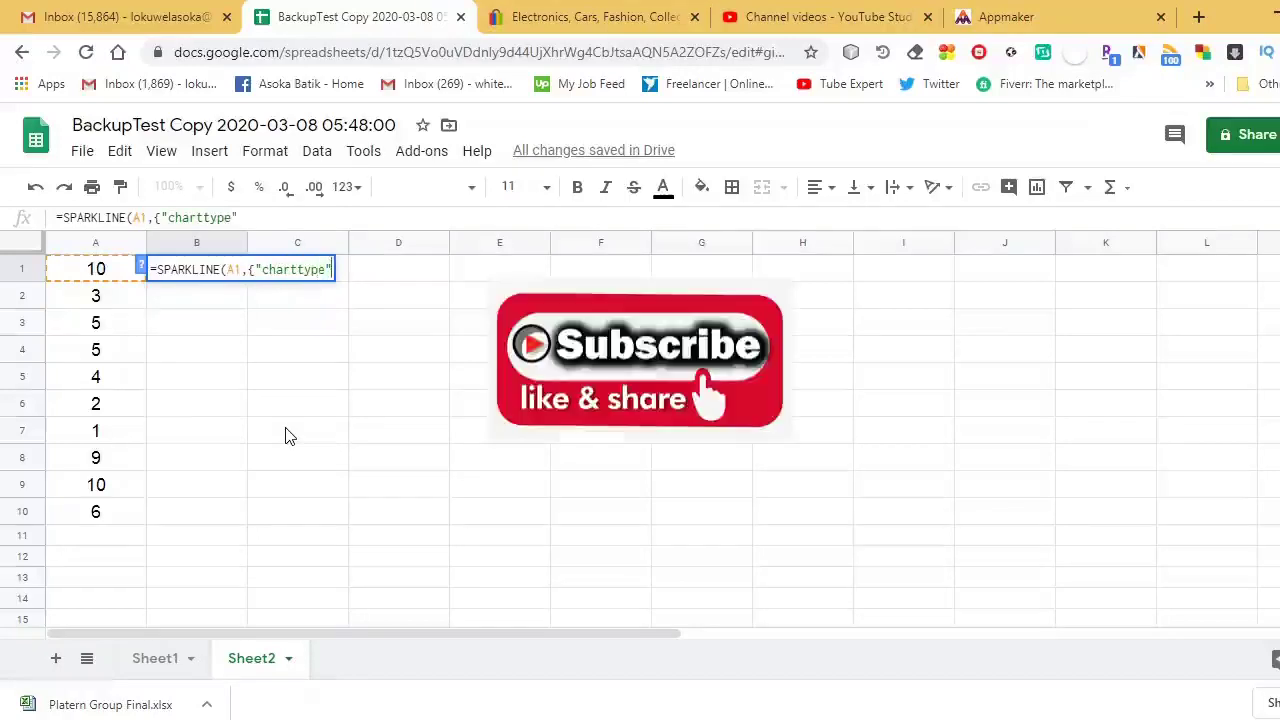
text(,"bar")
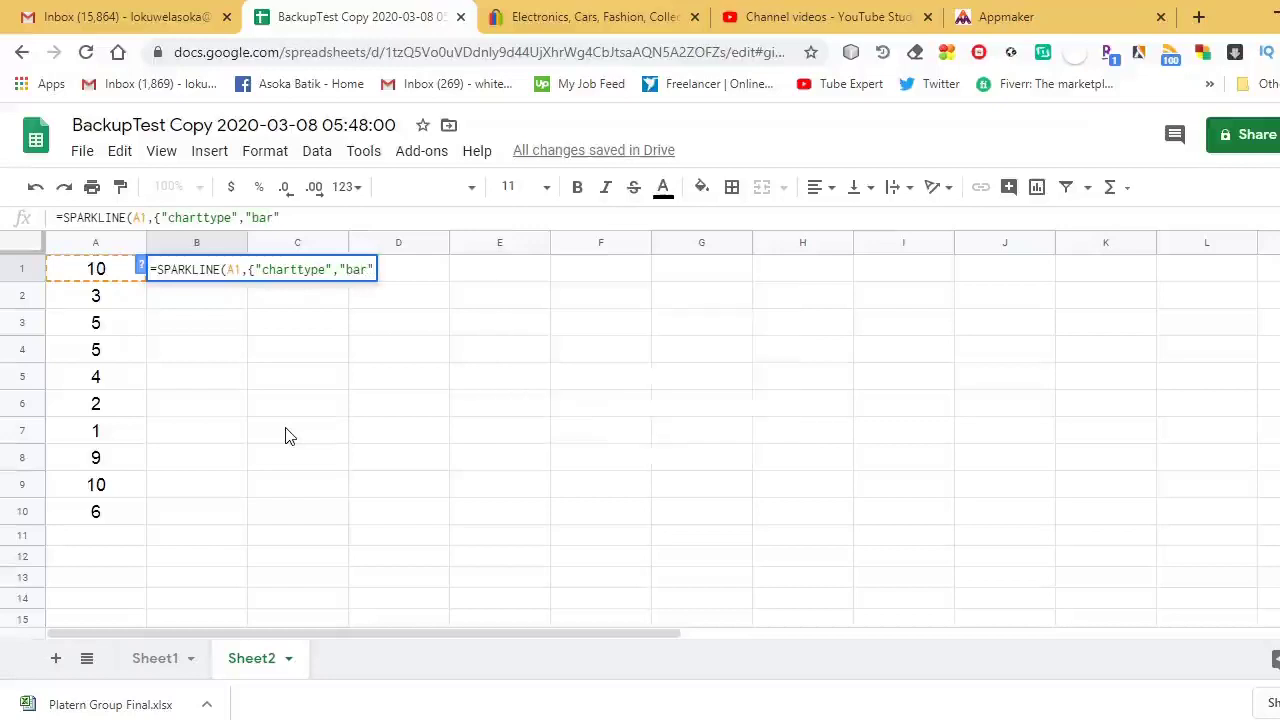
- Add the "max" option with a value of 10 to the B1 SPARKLINE formula
text(;)
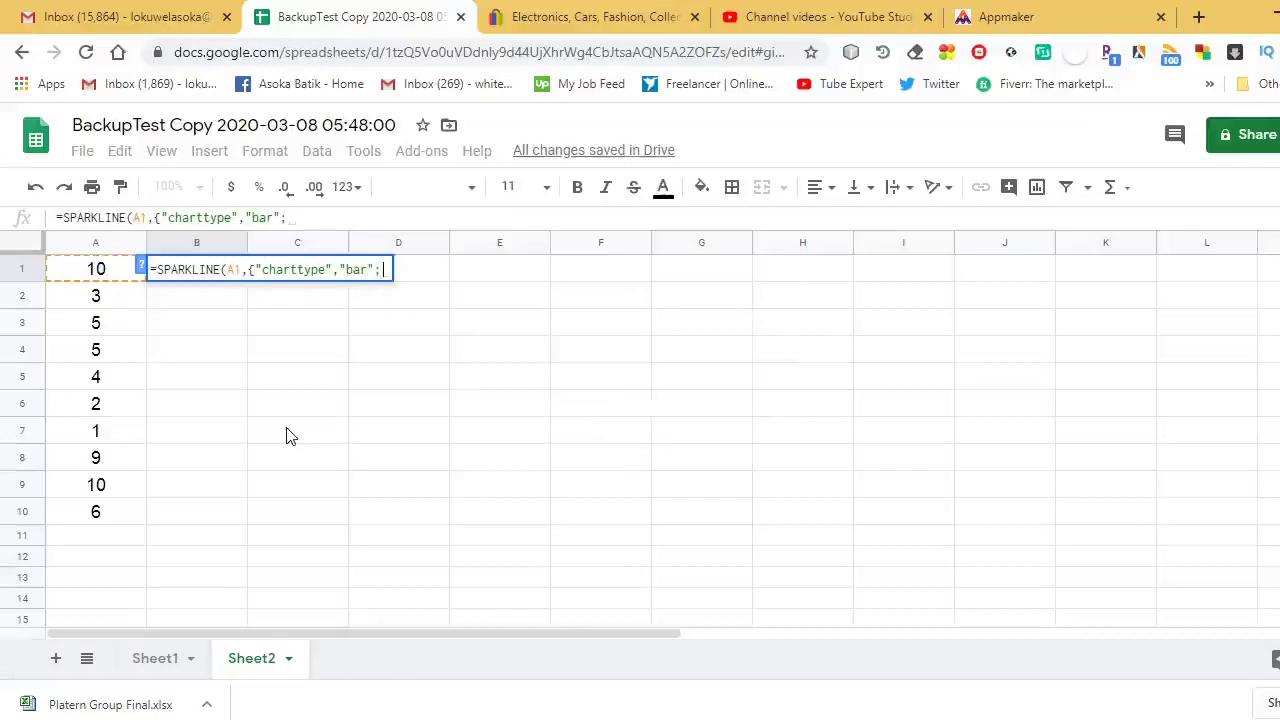
text("max)
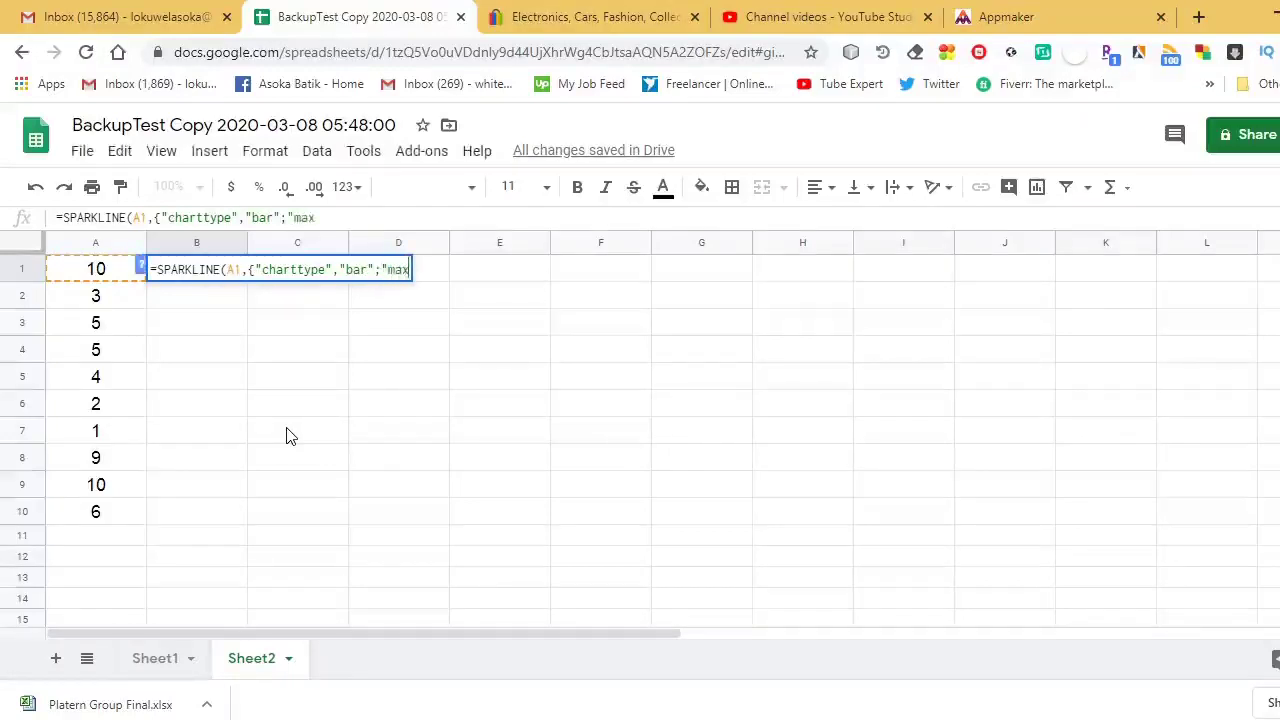
text(",)
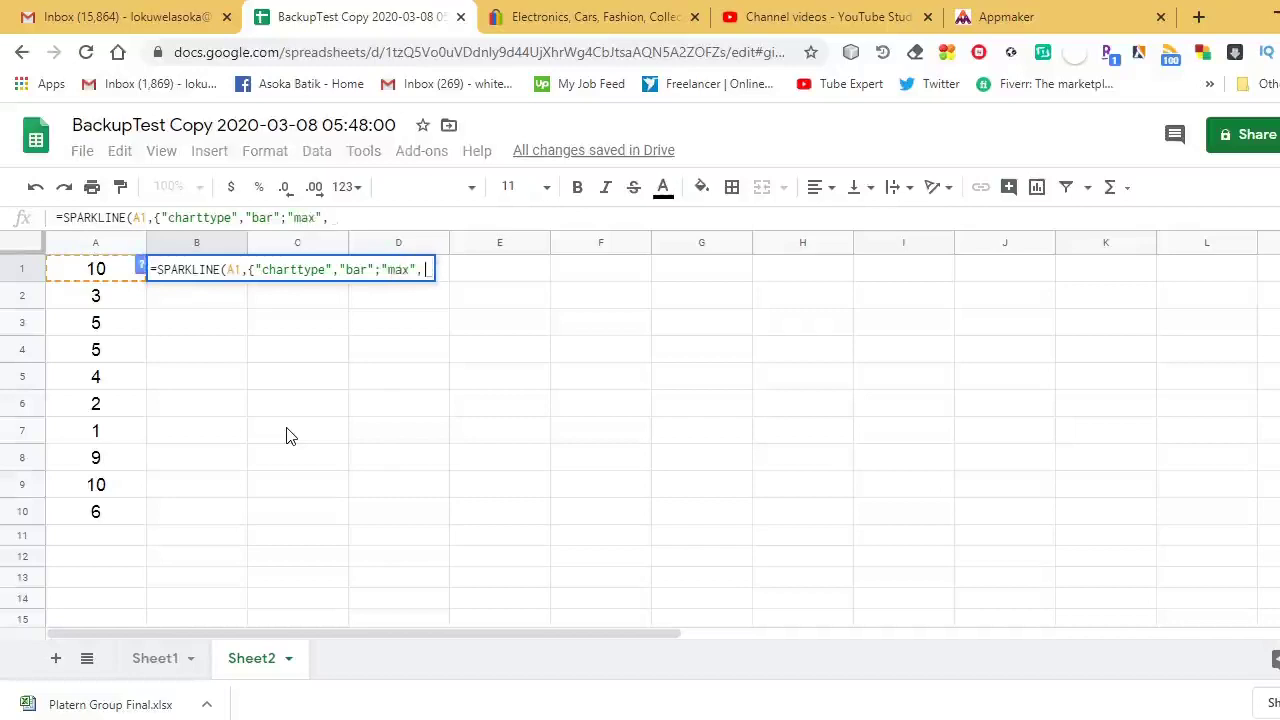
text(10)
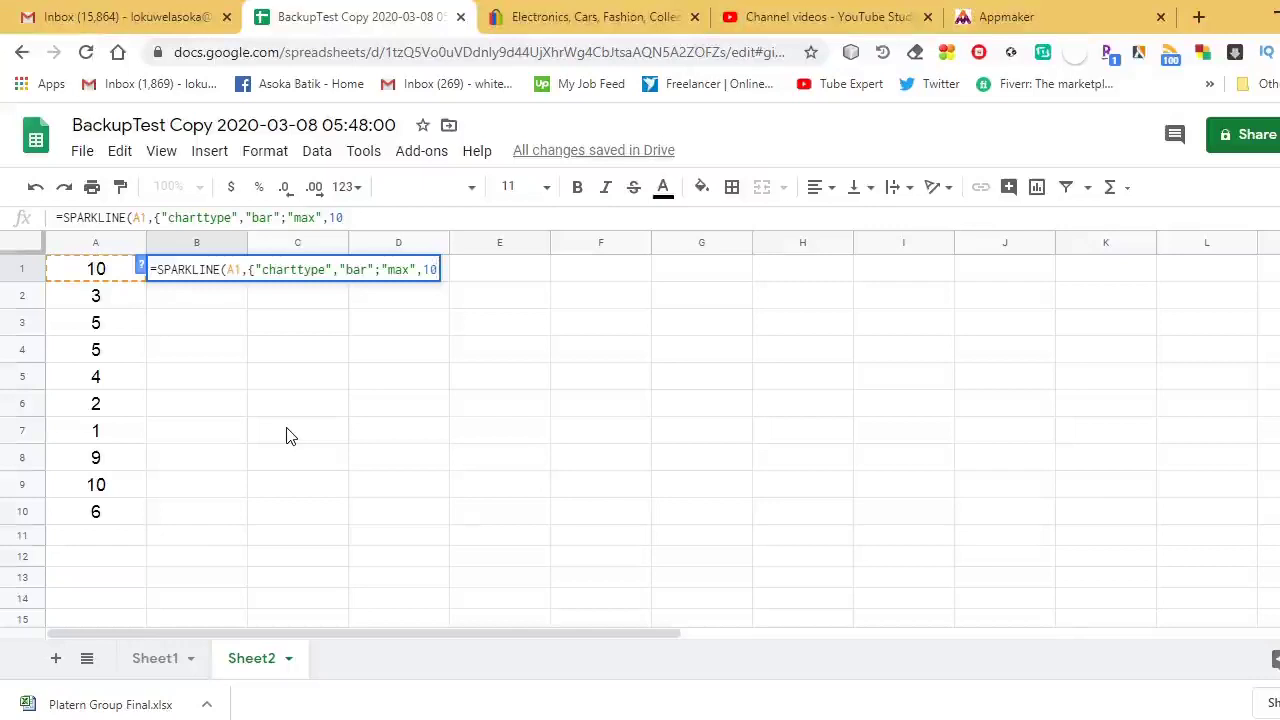
- Add the "color1" option to the B1 formula and begin its IF condition with the test A1<7
text(;)
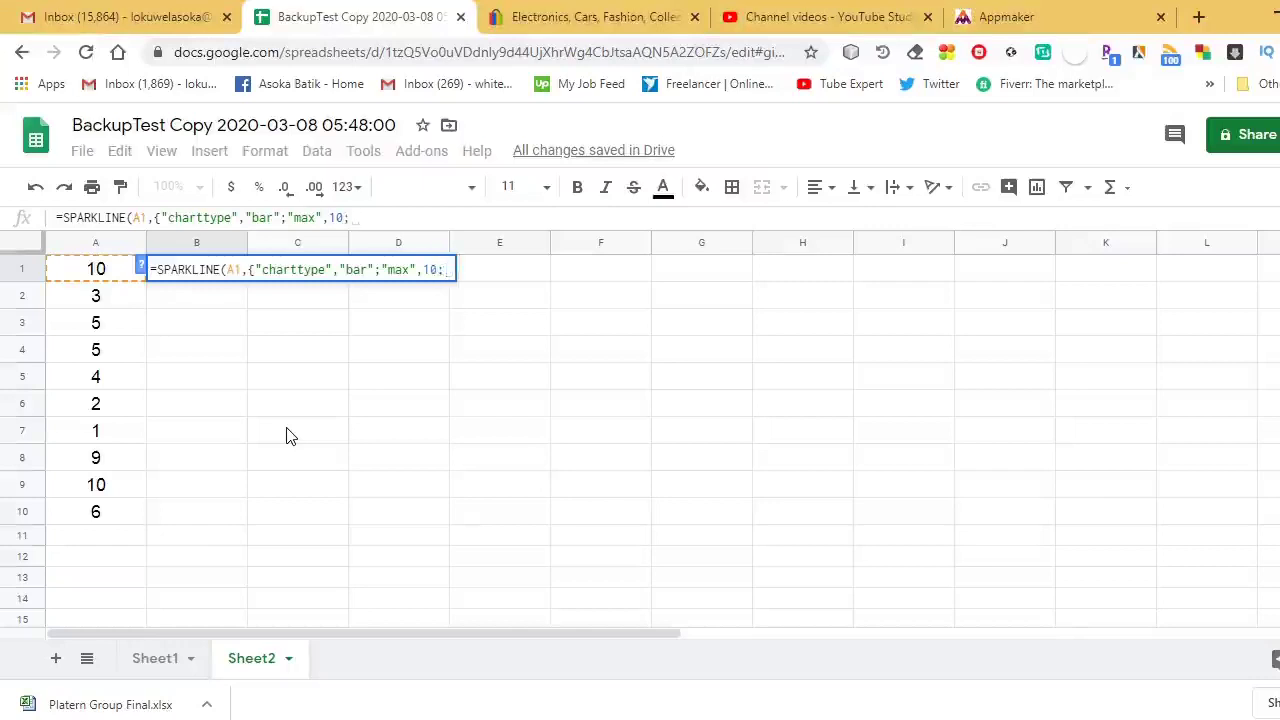
text(")
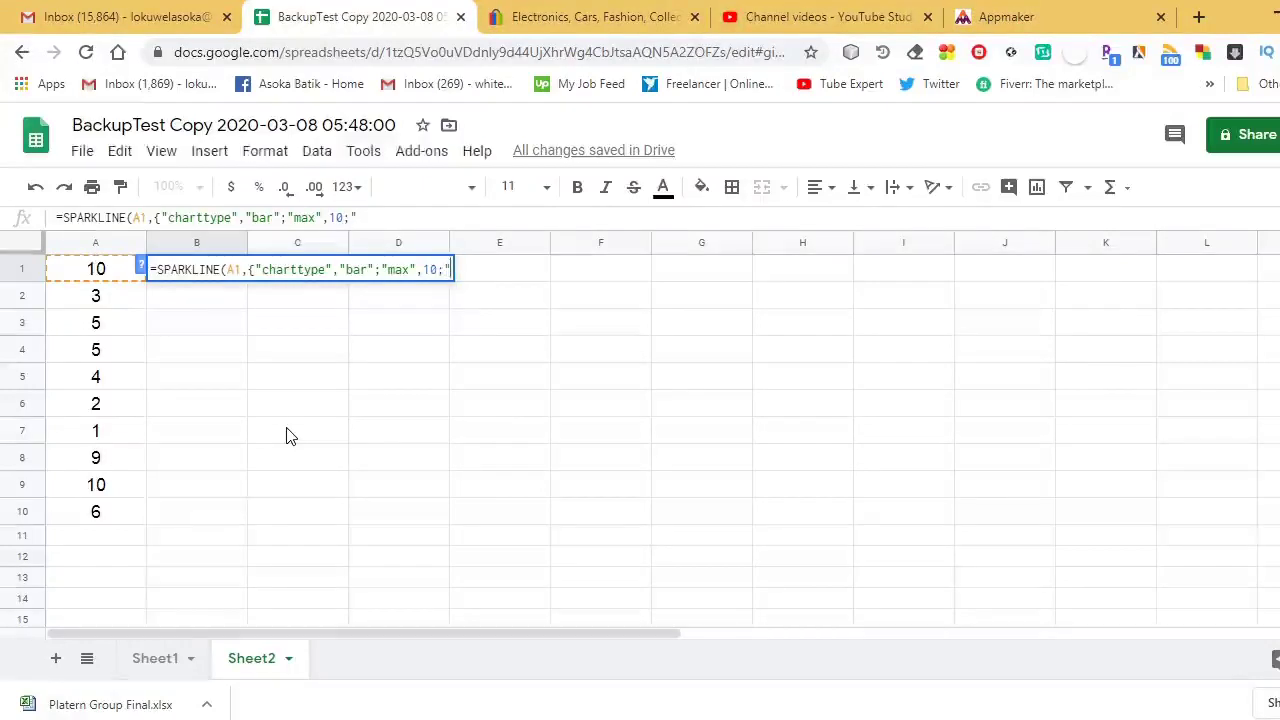
text(color1)
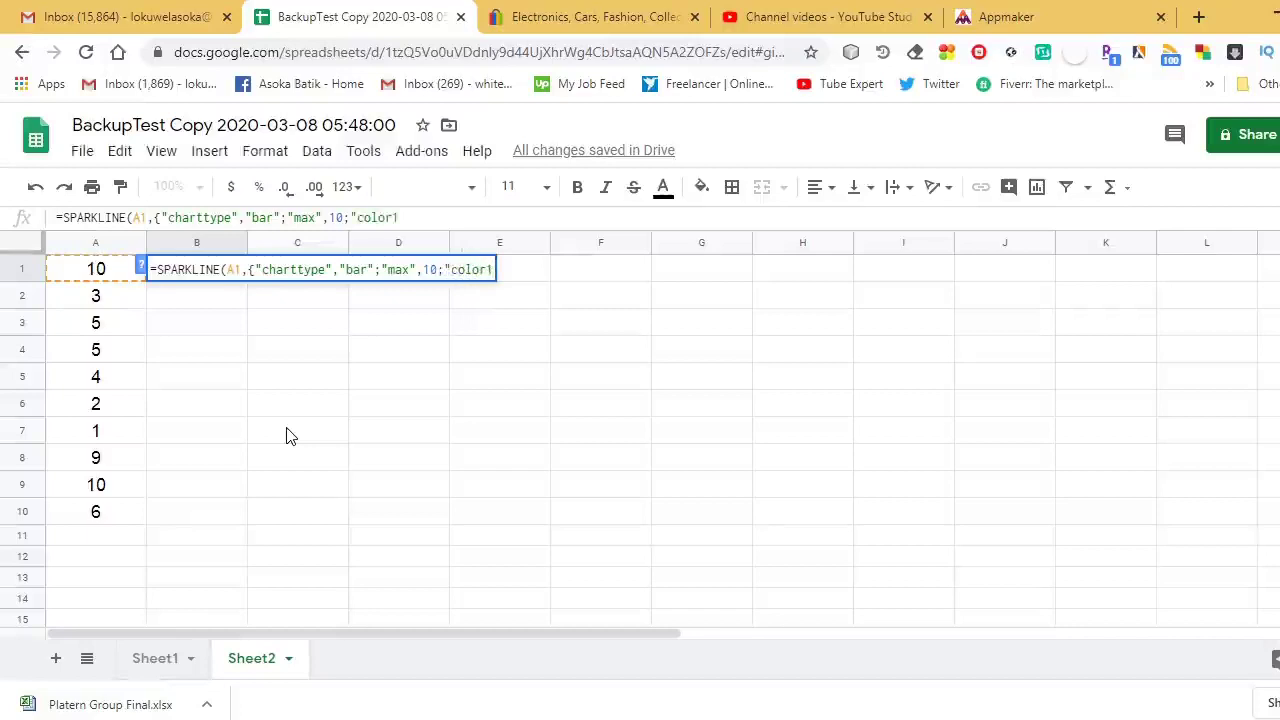
text(")
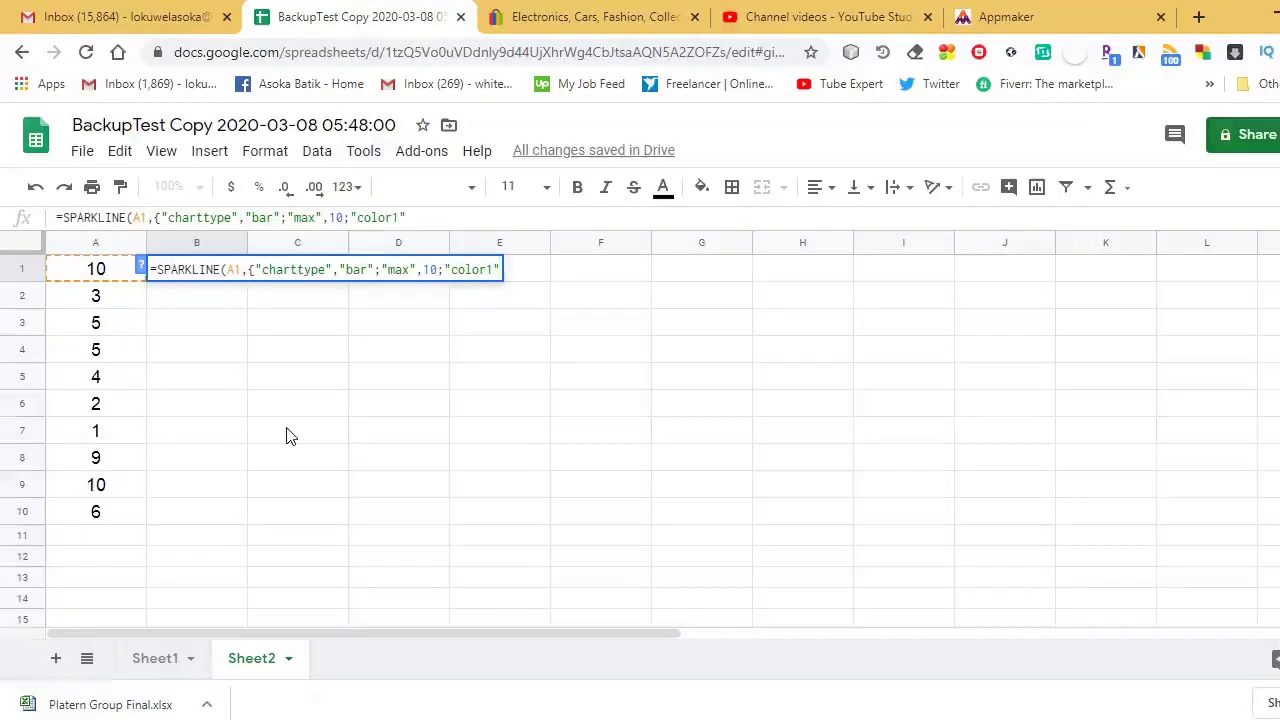
text(,)
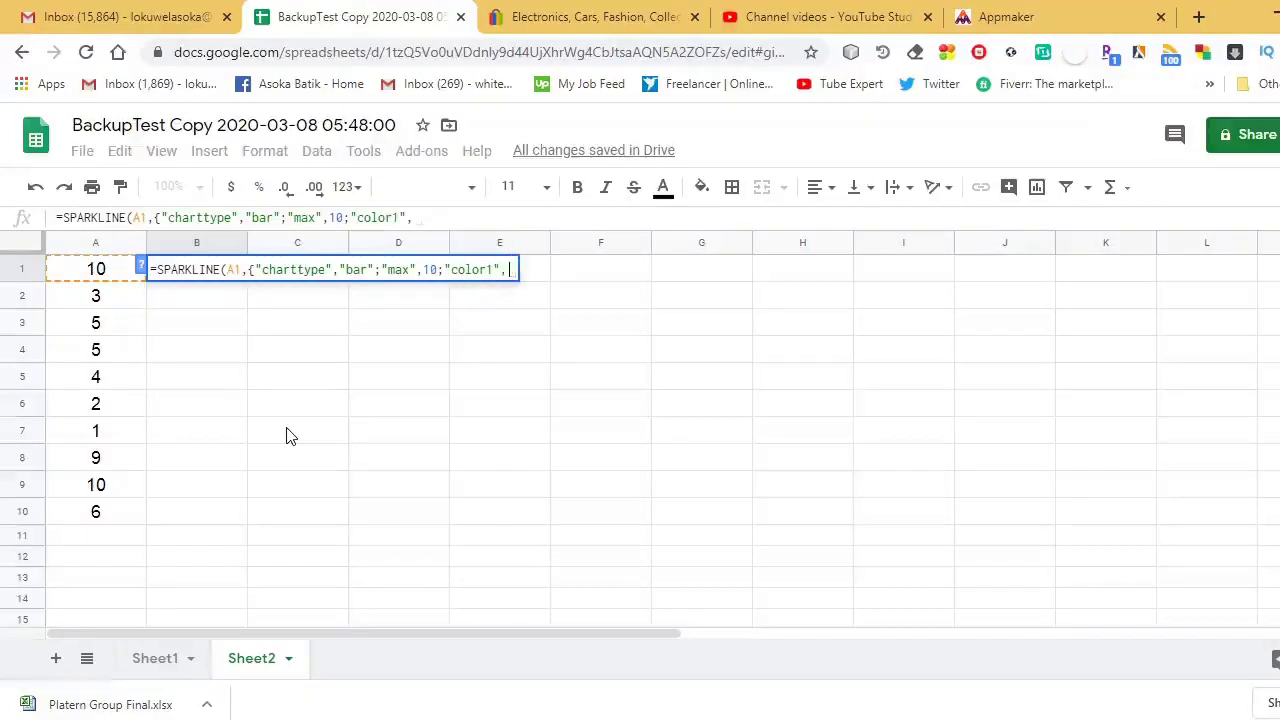
text(I)
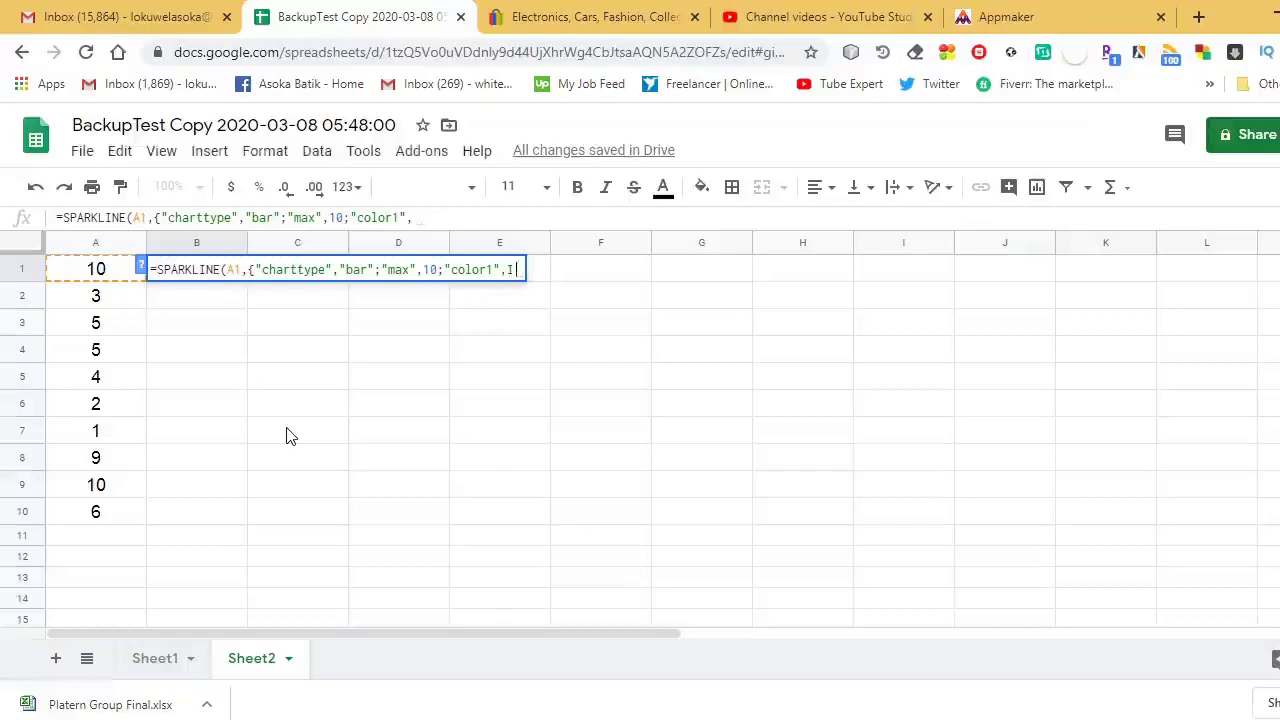
text(F()
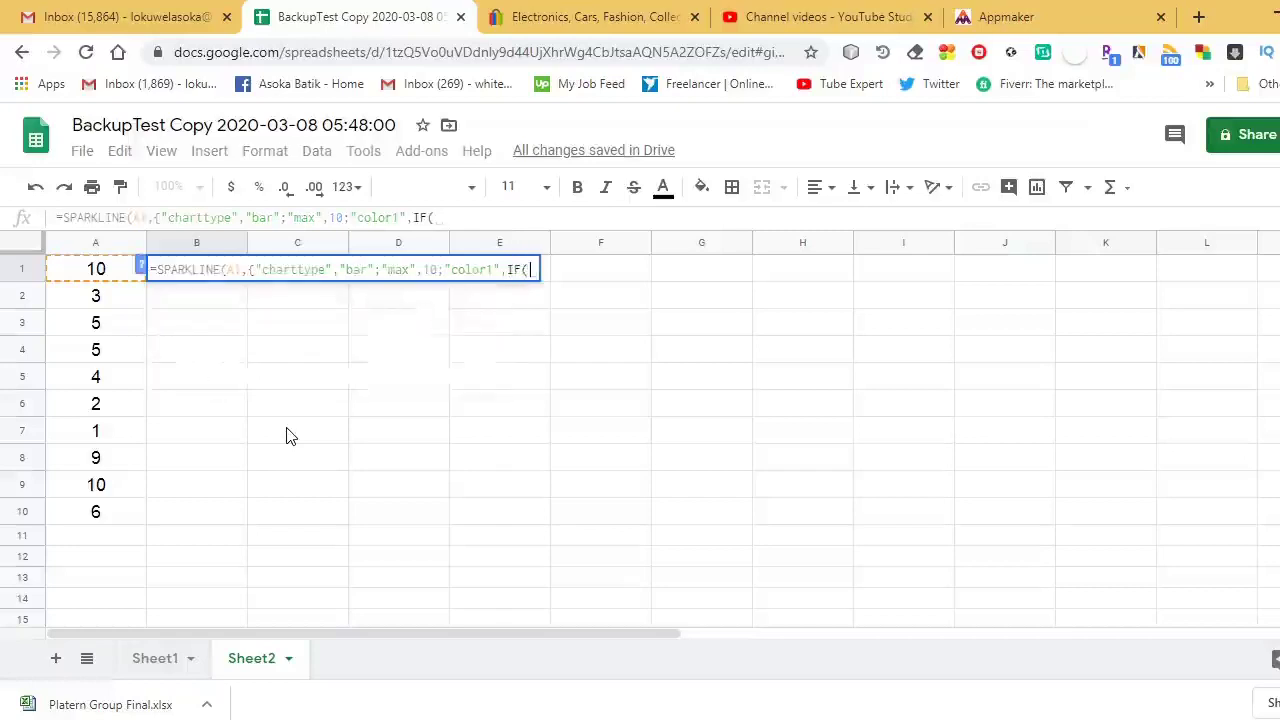
text(A1)
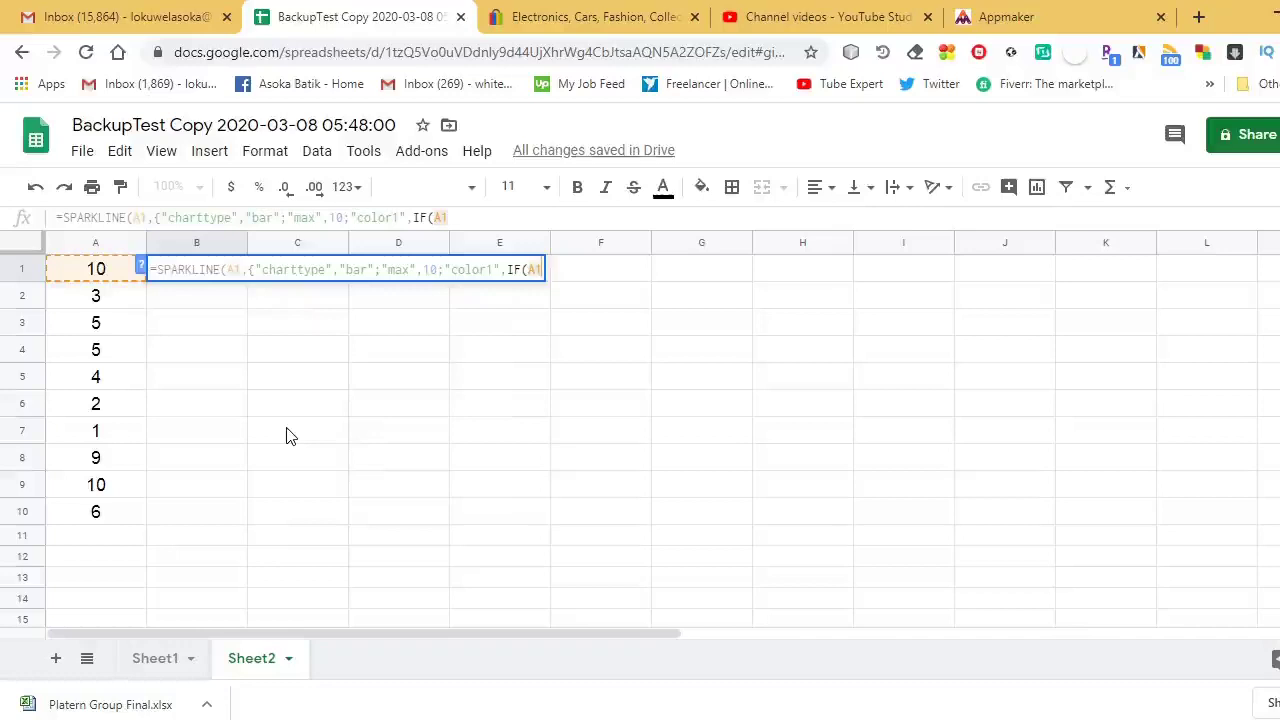
text(<7)
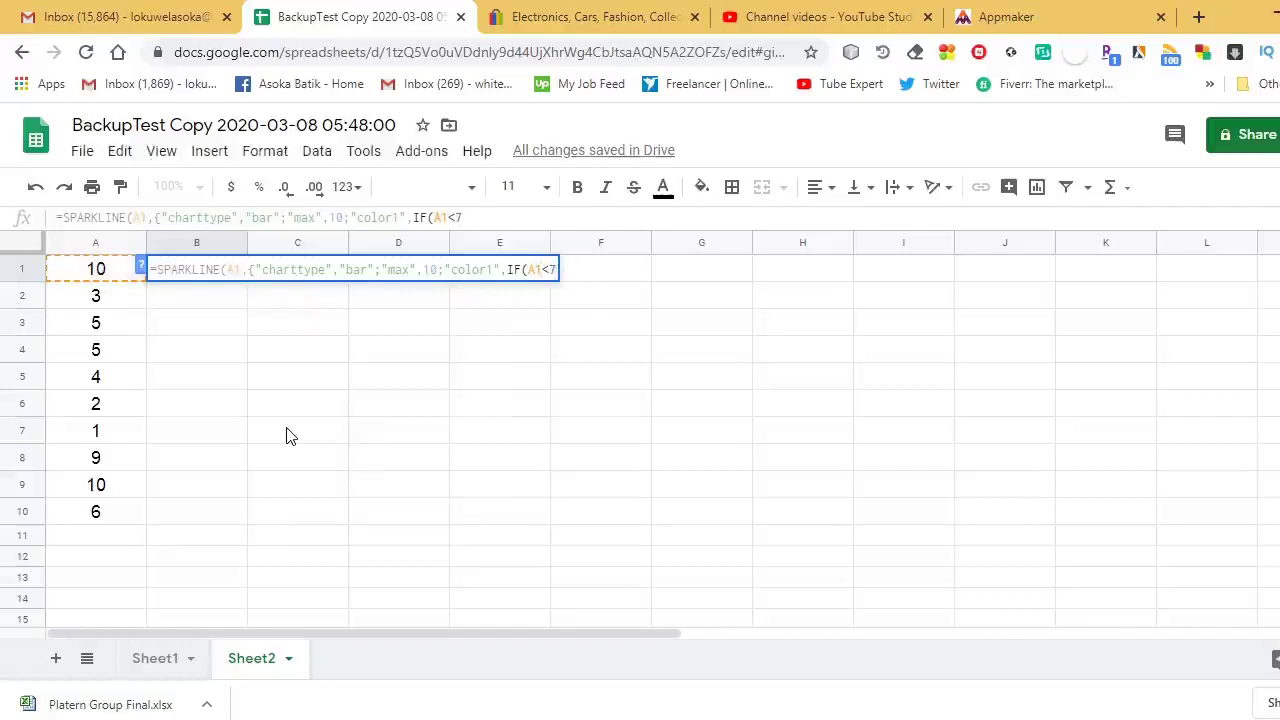
- Complete the IF with "red" when true and "green" otherwise, and finish the B1 SPARKLINE formula
text(, "red")
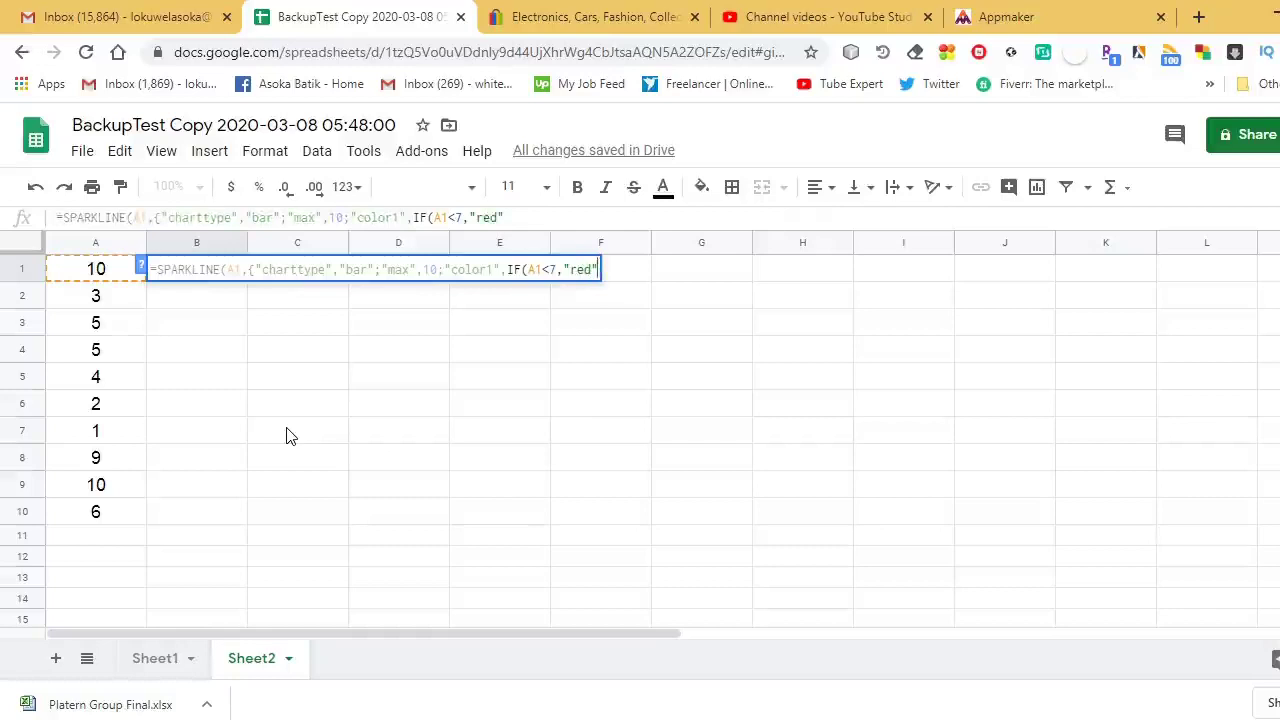
text(, )
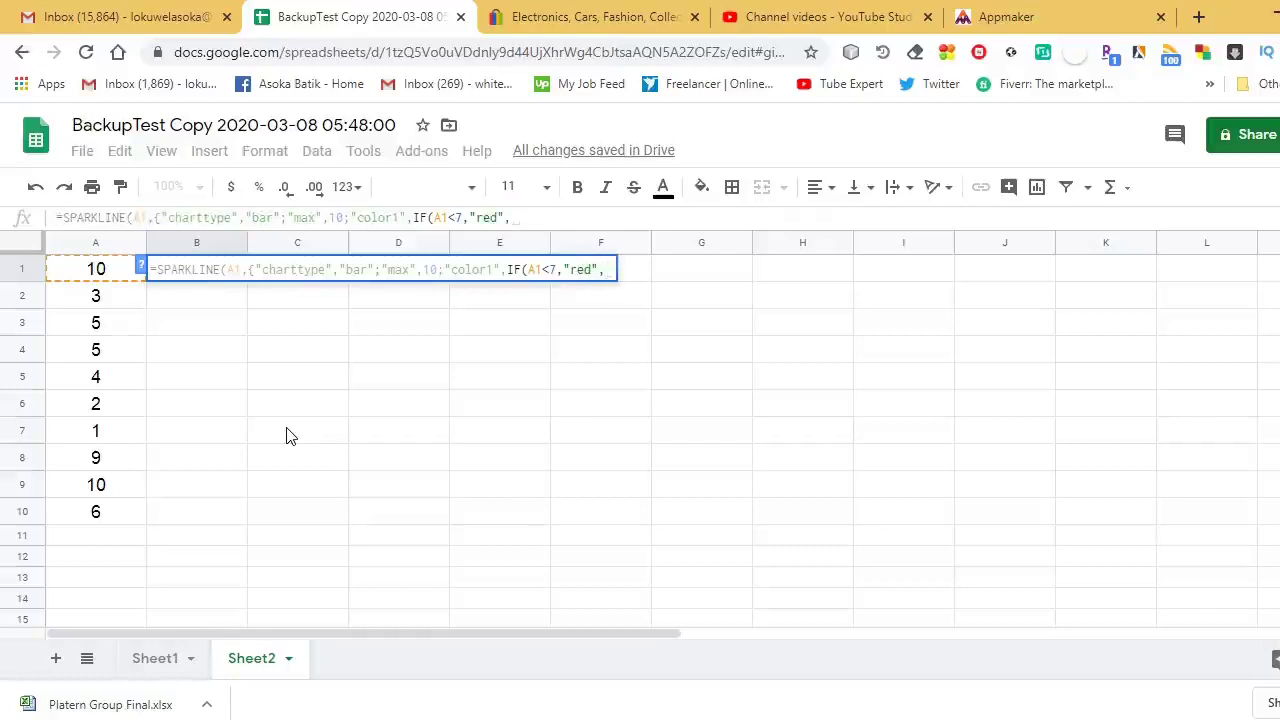
text("green")
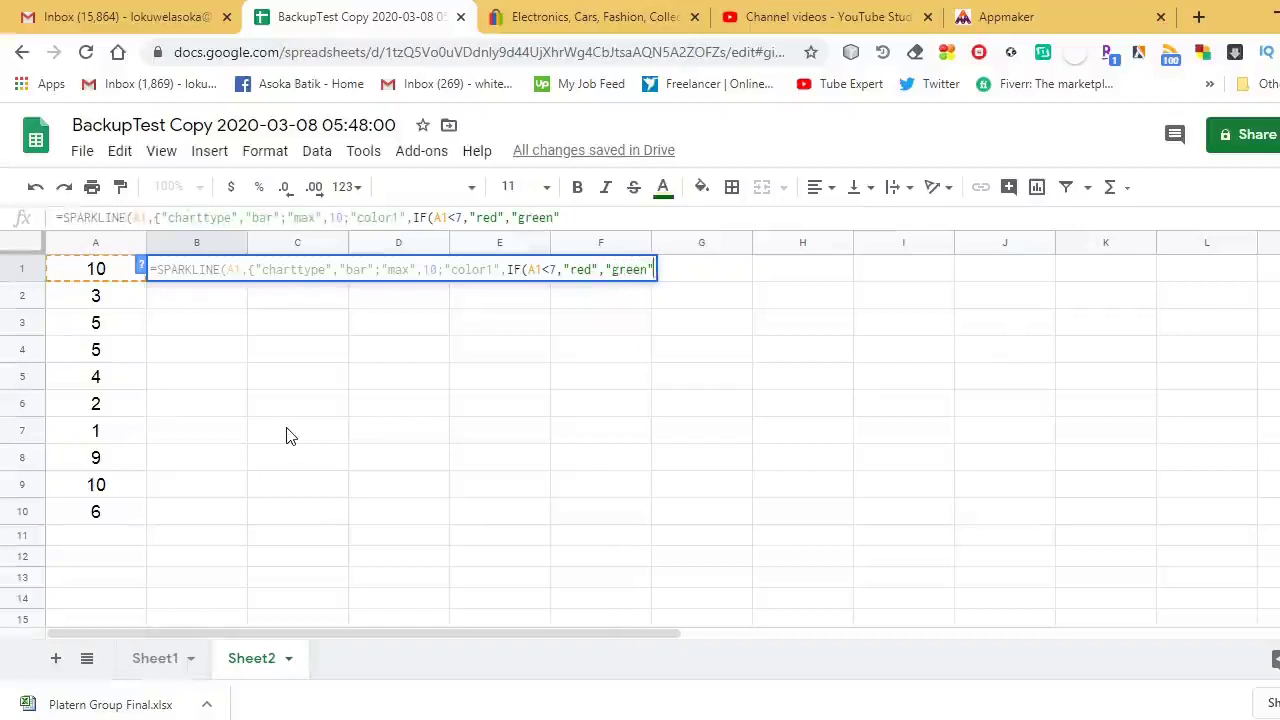
text())
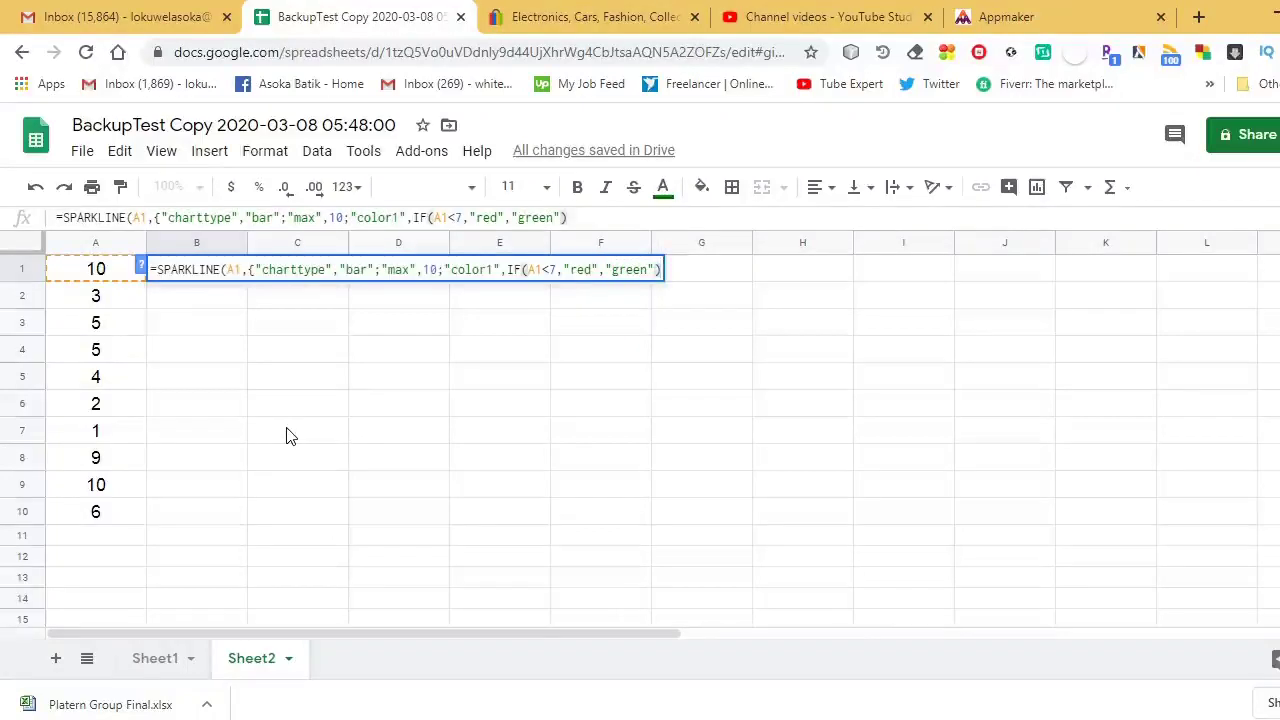
text(}))
key(Return)
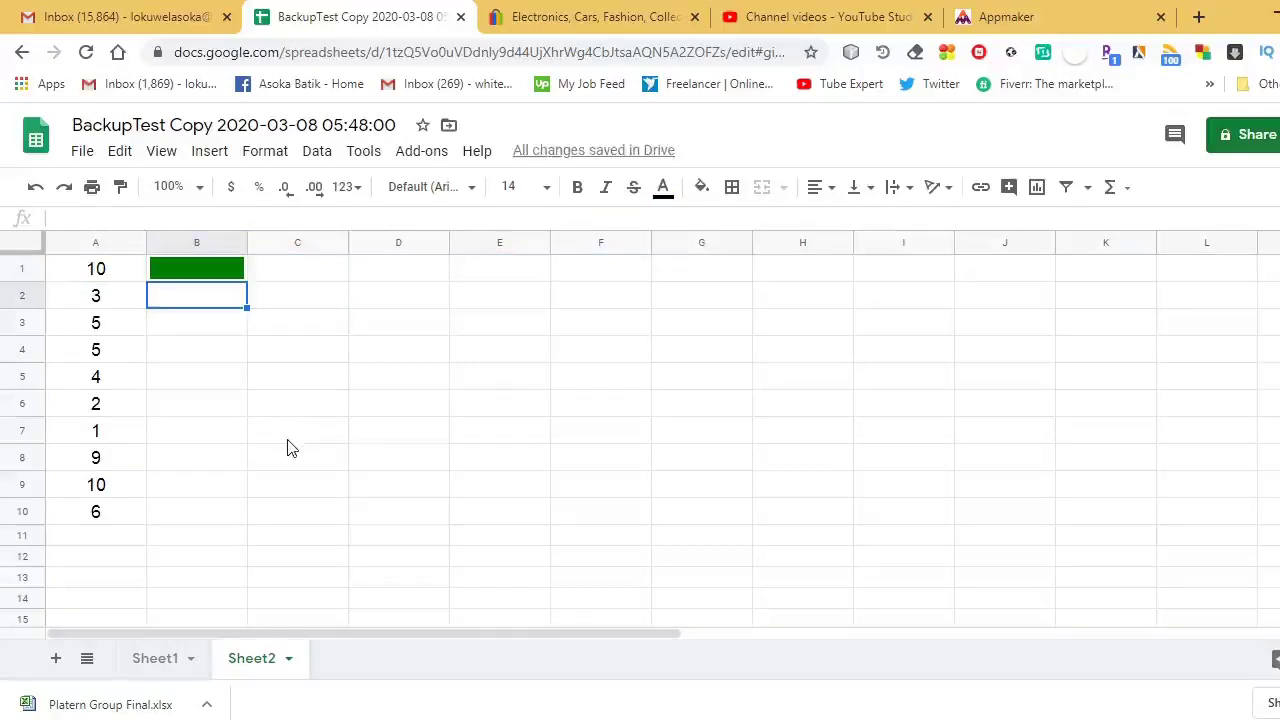
- Copy the SPARKLINE formula from B1 down through B10 beside the list of numbers
click(204, 270)
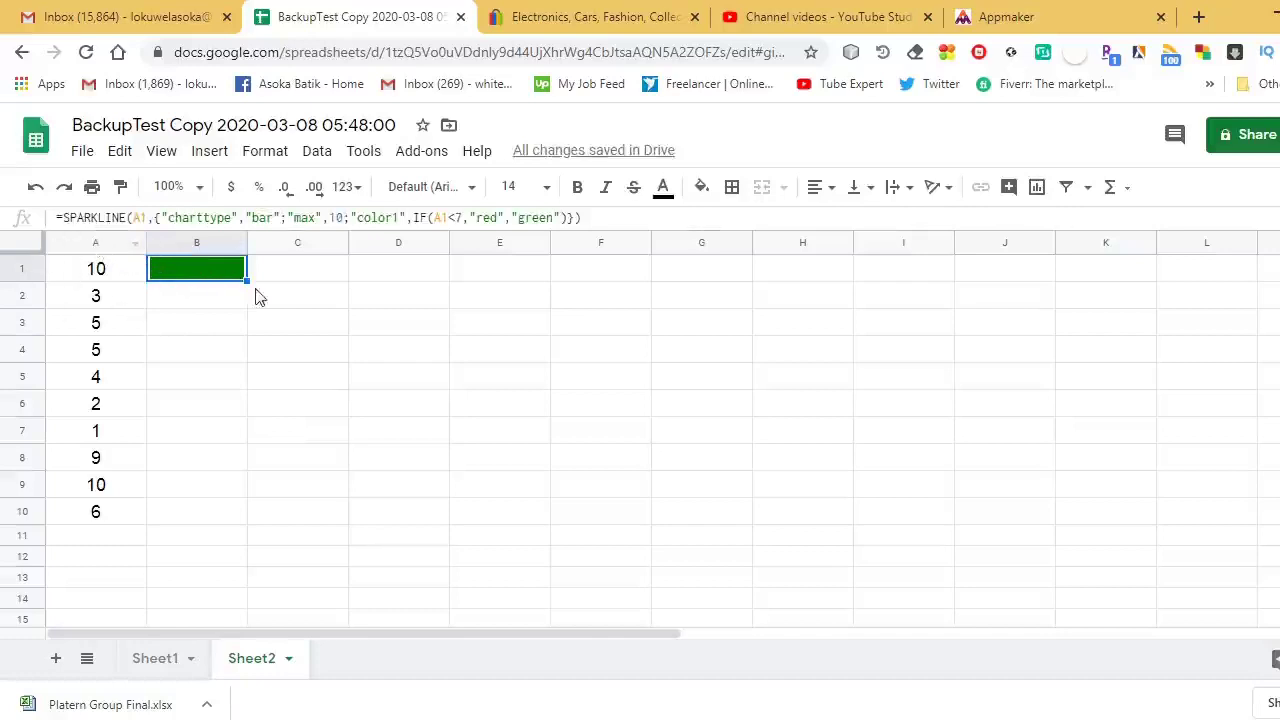
drag(246, 280, 237, 522)
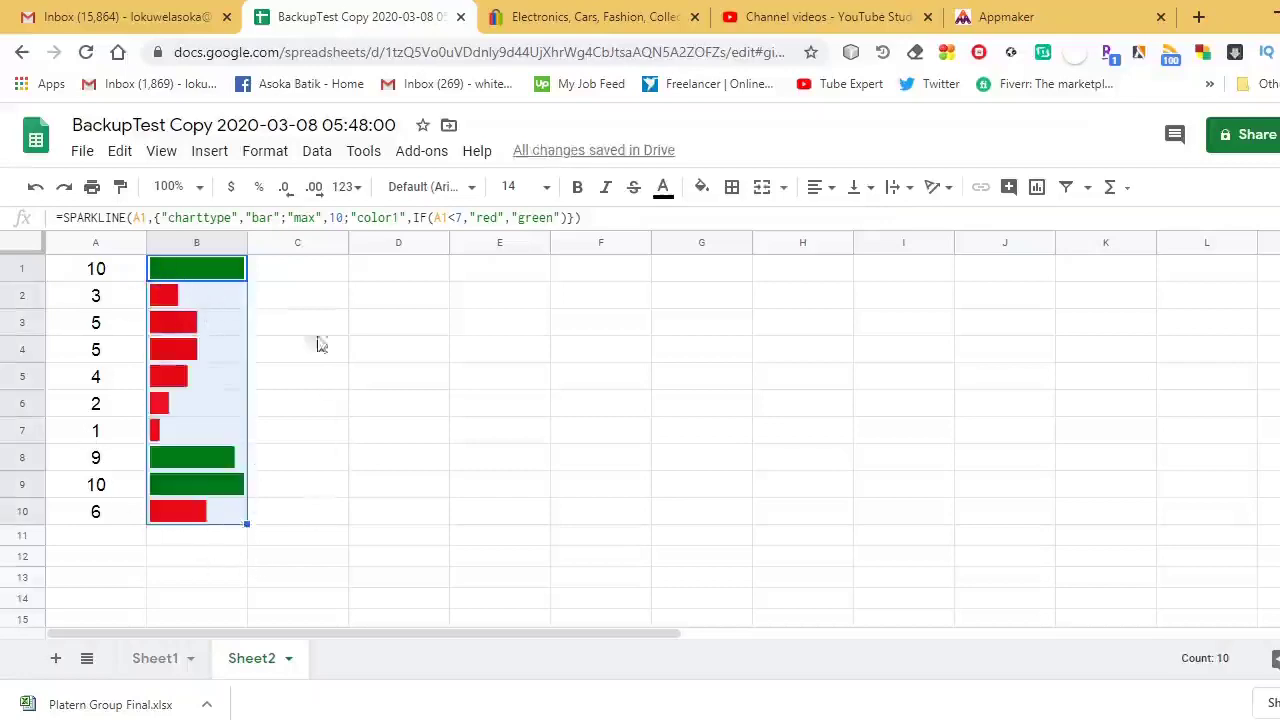
click(108, 272)
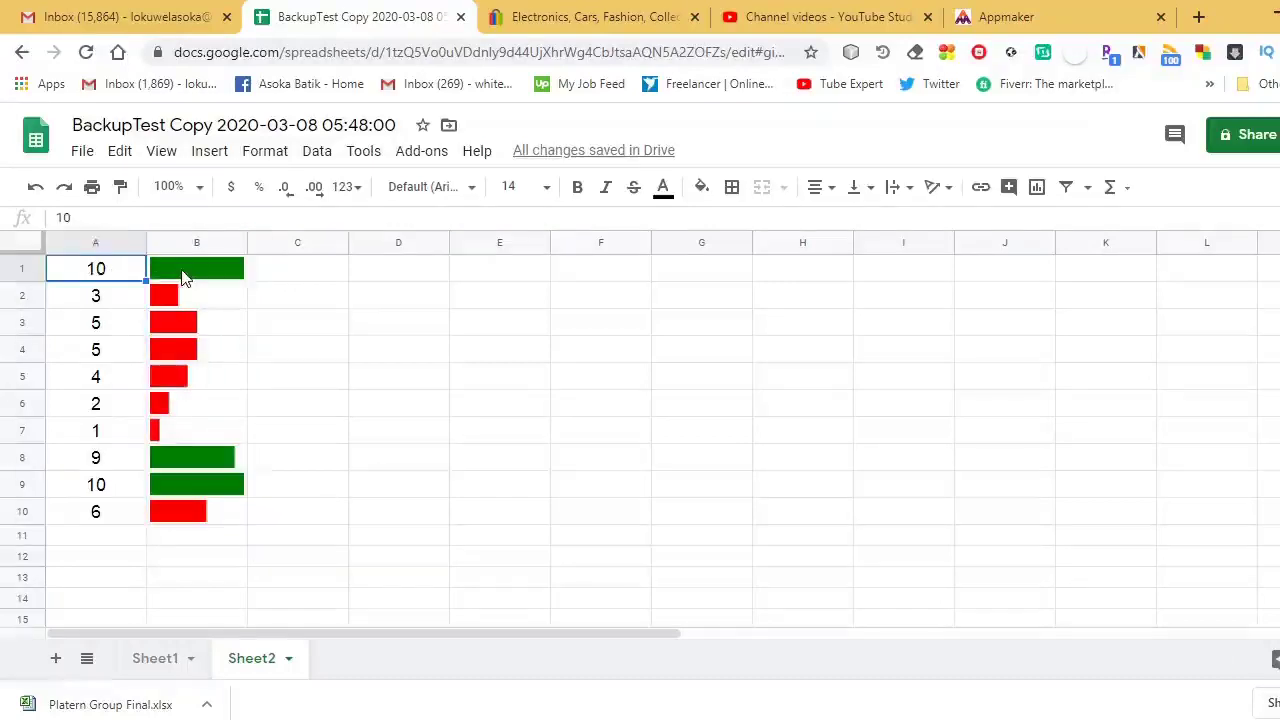
click(183, 276)
- Start a second number list by entering 10 in cell A12 and 20 in cell A13
click(108, 303)
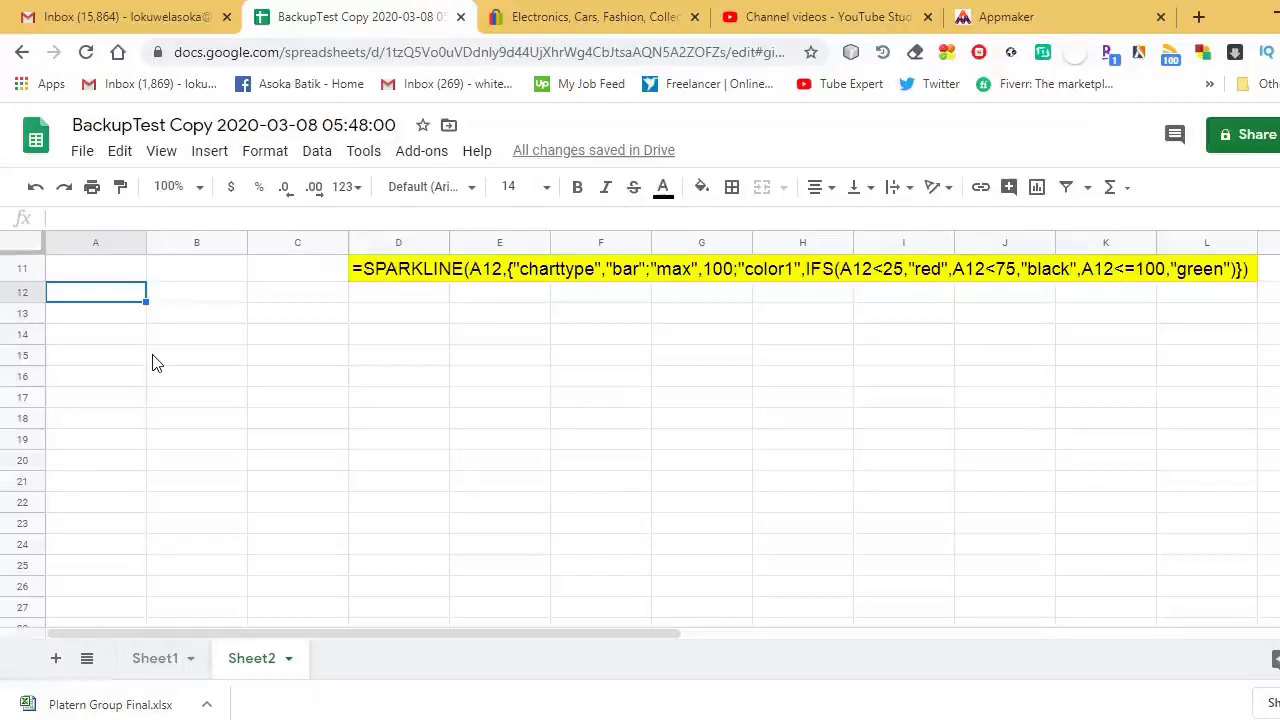
text(10)
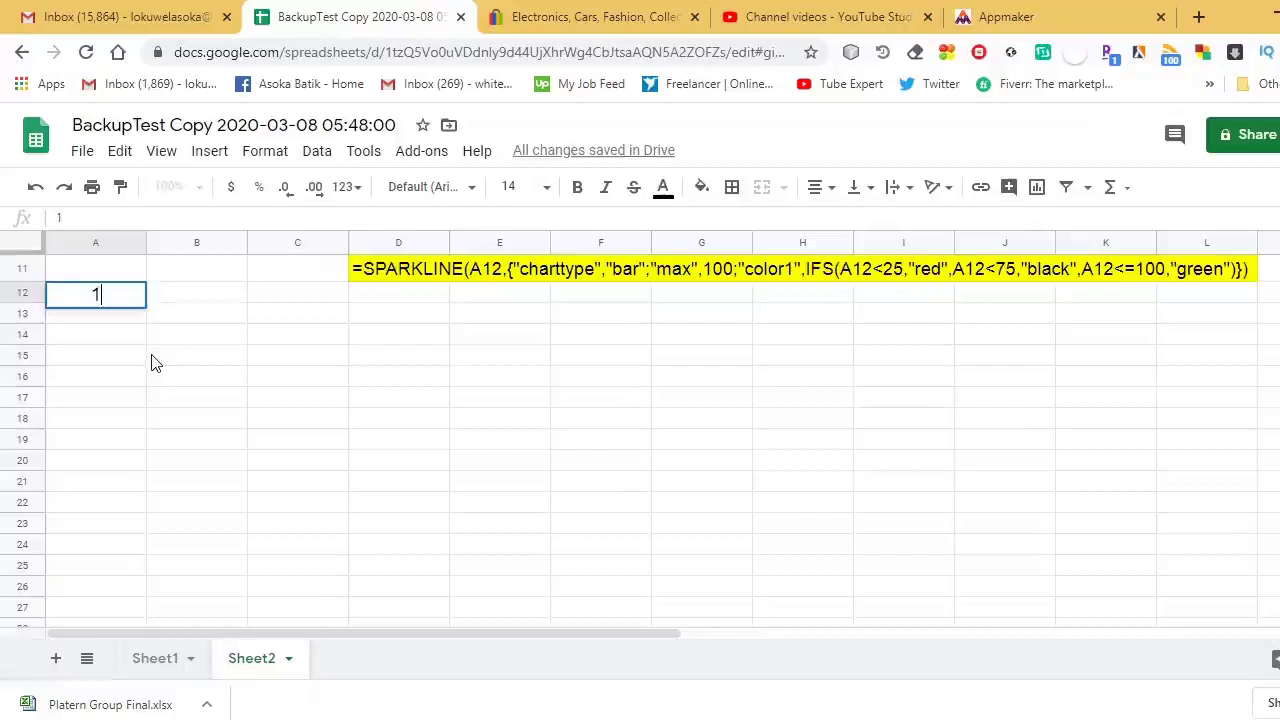
click(116, 315)
text(20)
key(Return)
- Extend the series from A12:A13 down to 100 in A21 and clear the surplus cells A22:A23
click(109, 304)
drag(109, 310, 120, 591)
key(Delete)
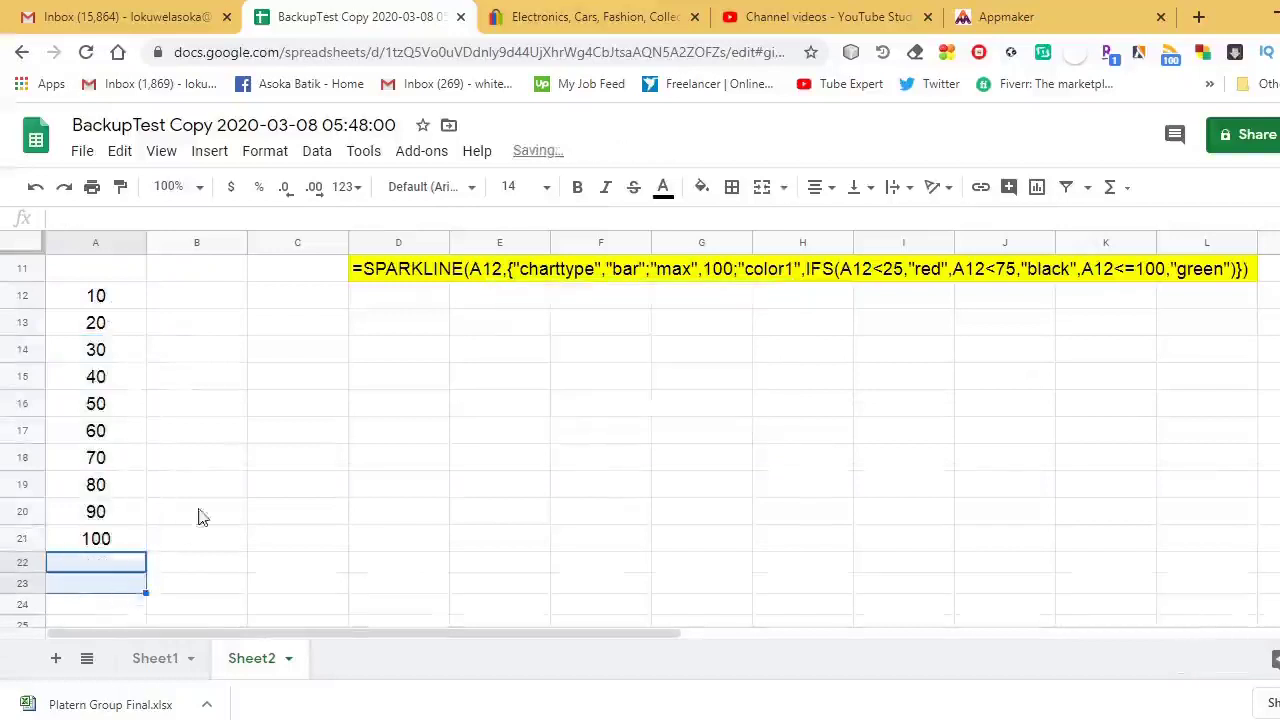
click(200, 513)
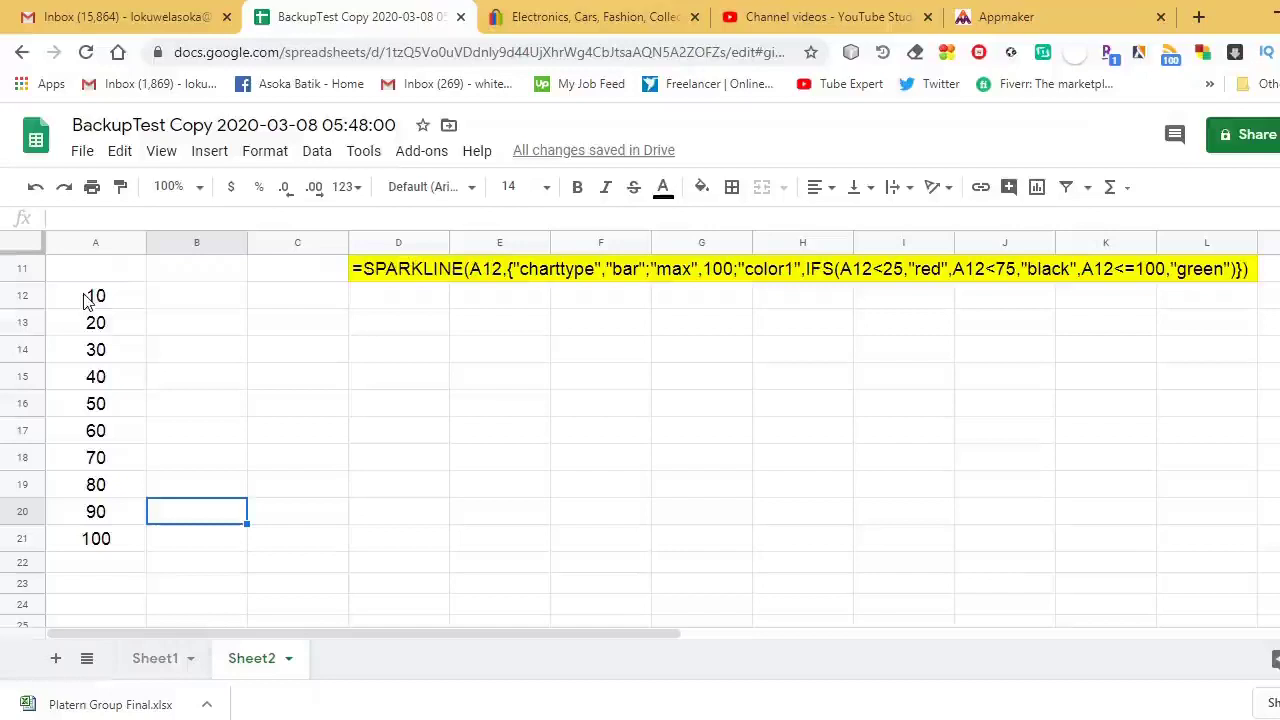
click(88, 546)
click(90, 300)
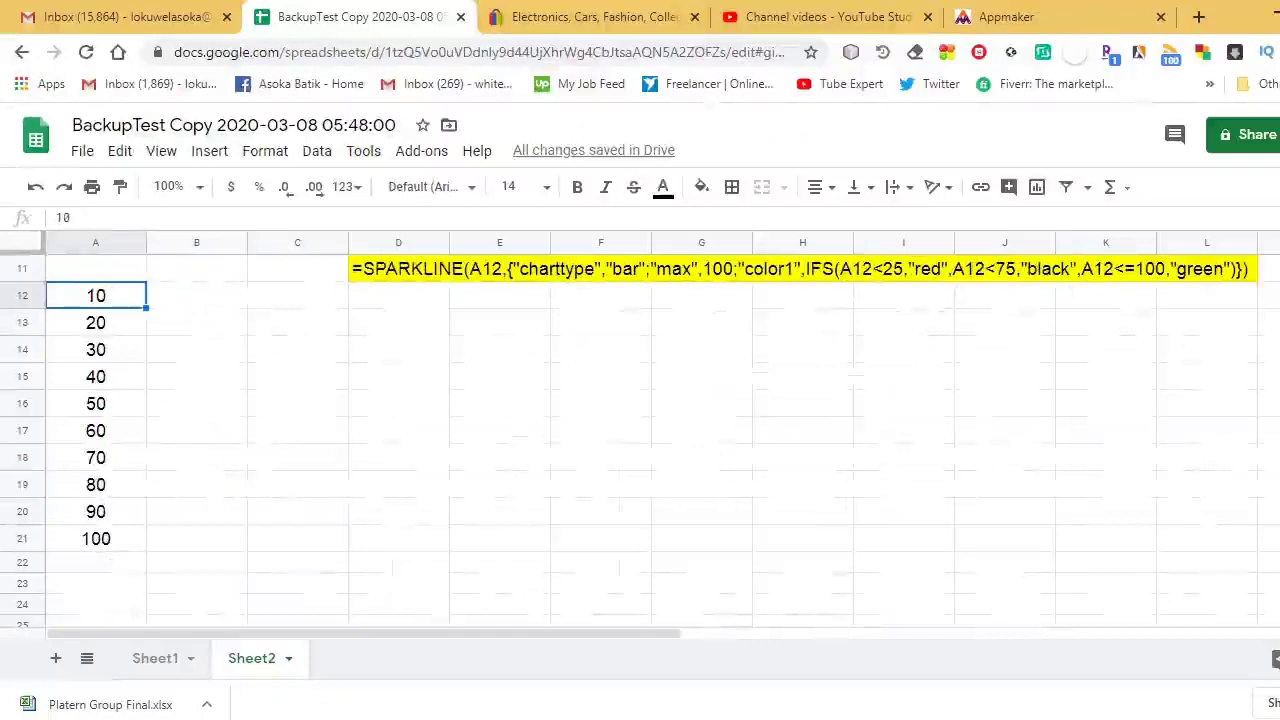
- Start a SPARKLINE formula in cell B12 with A12 as its data reference
click(178, 302)
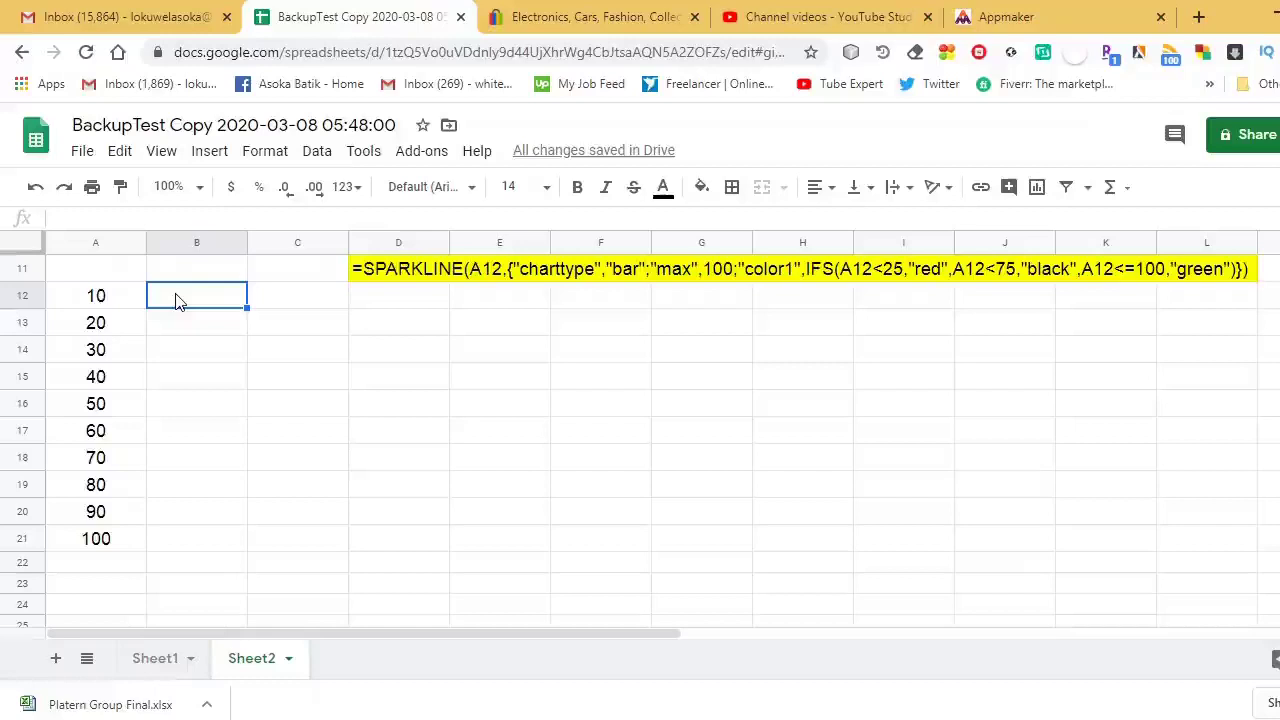
text(=)
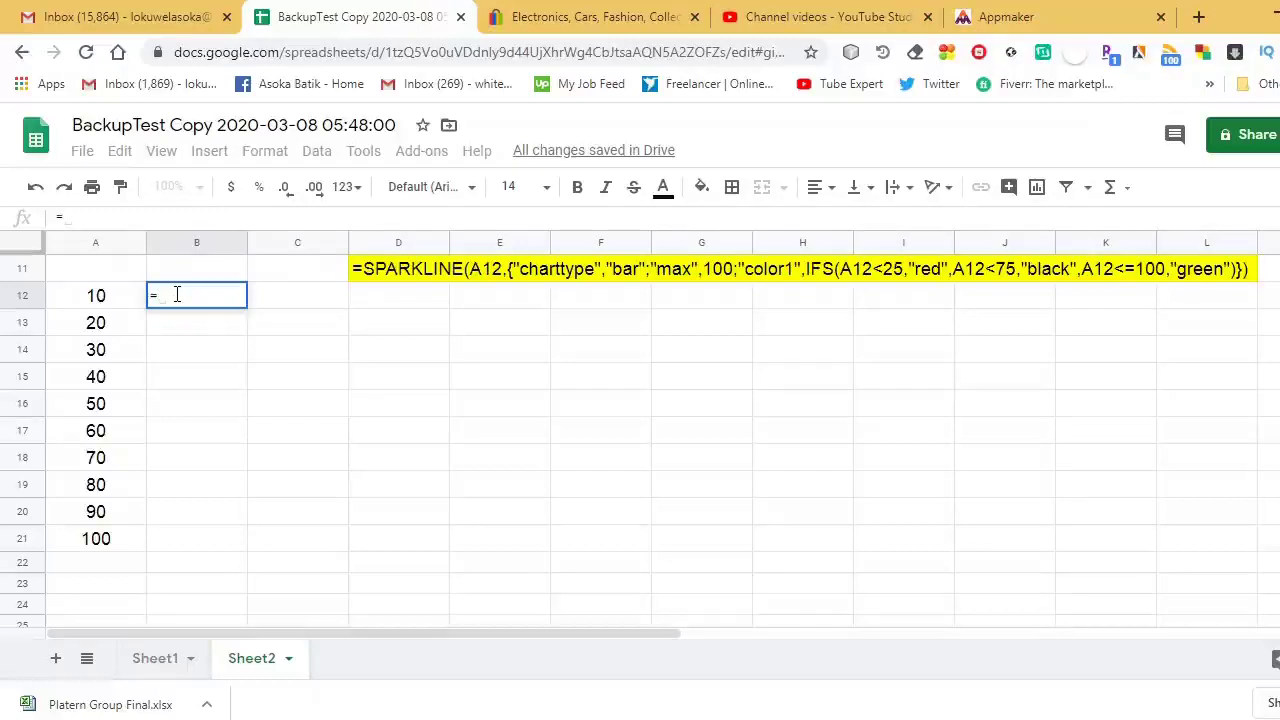
text(sp)
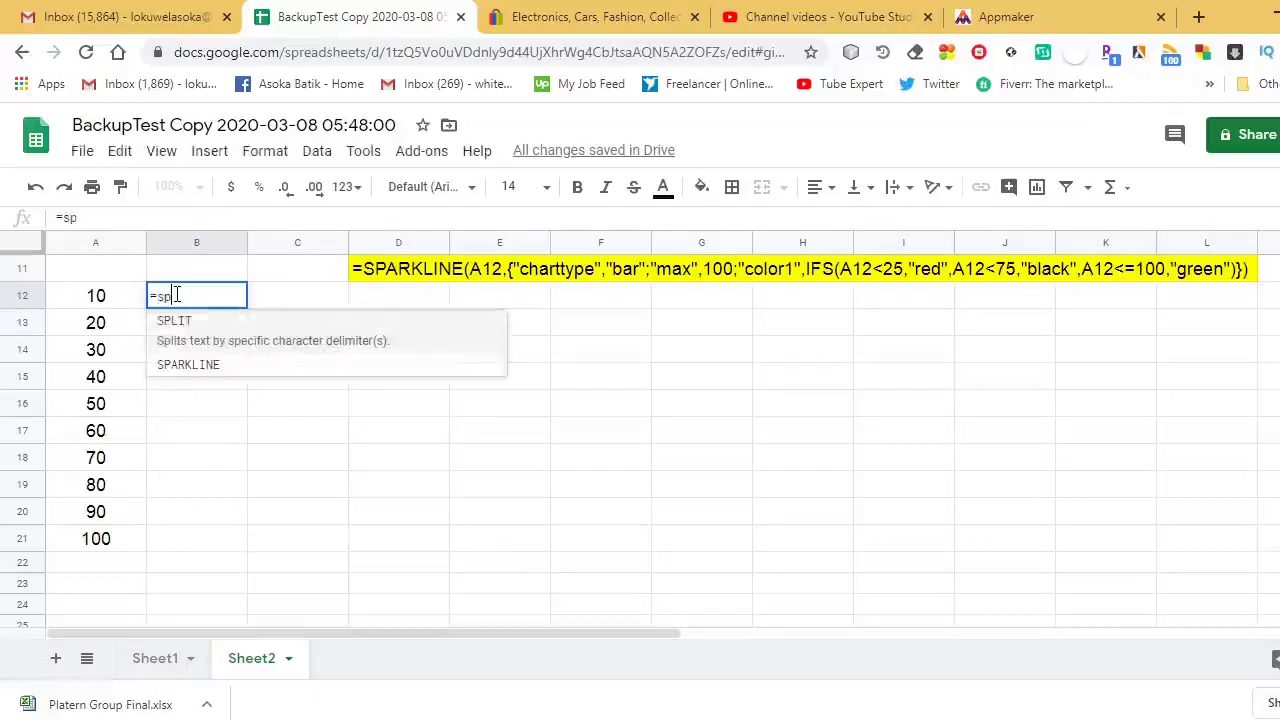
click(193, 362)
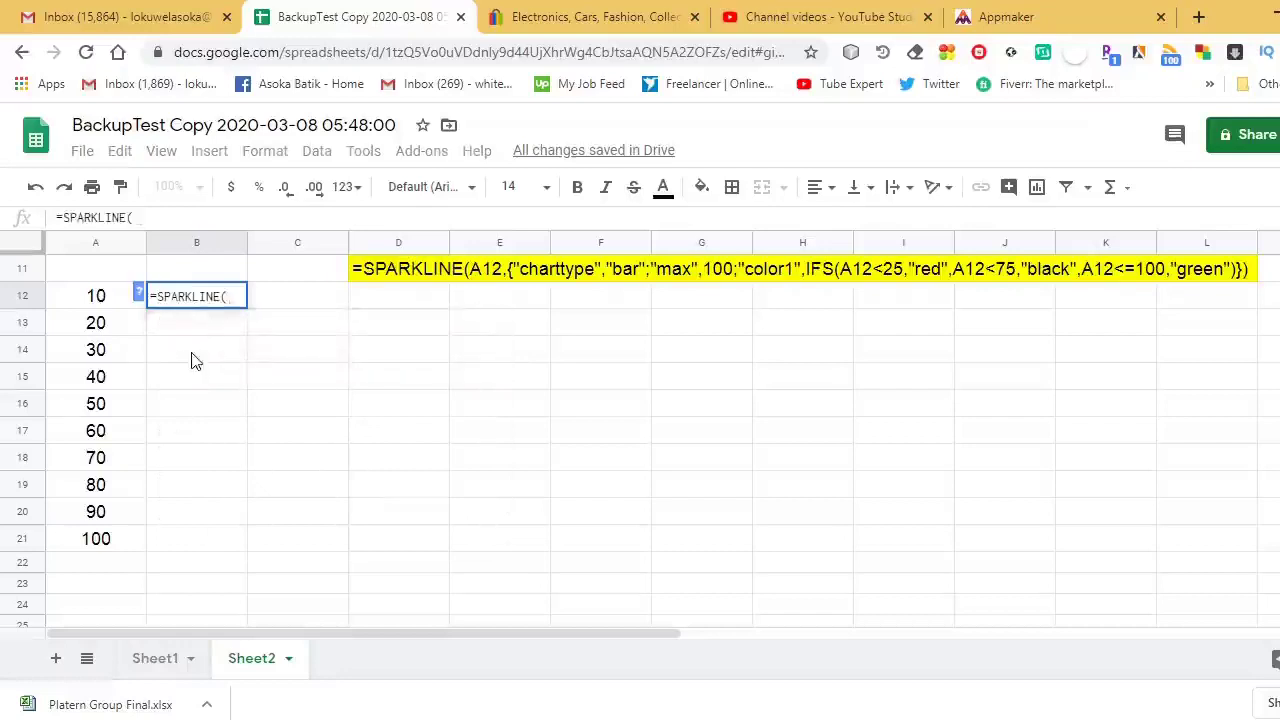
text(A)
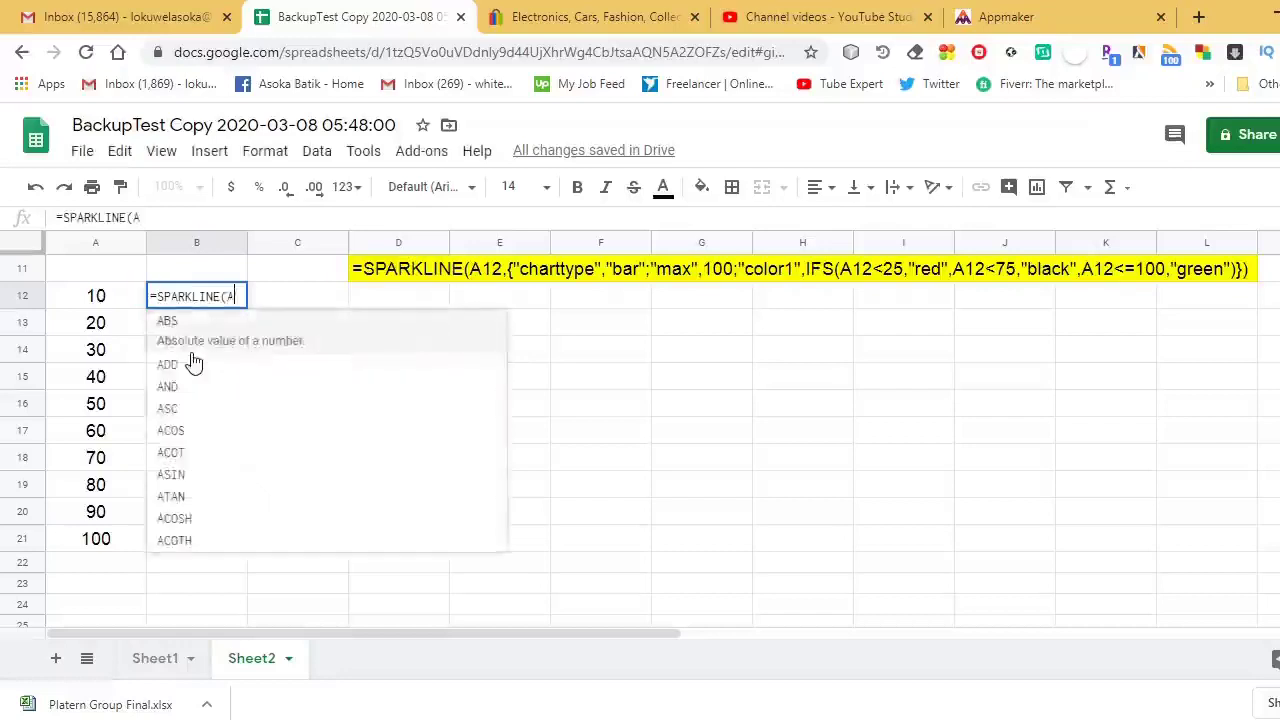
text(12, )
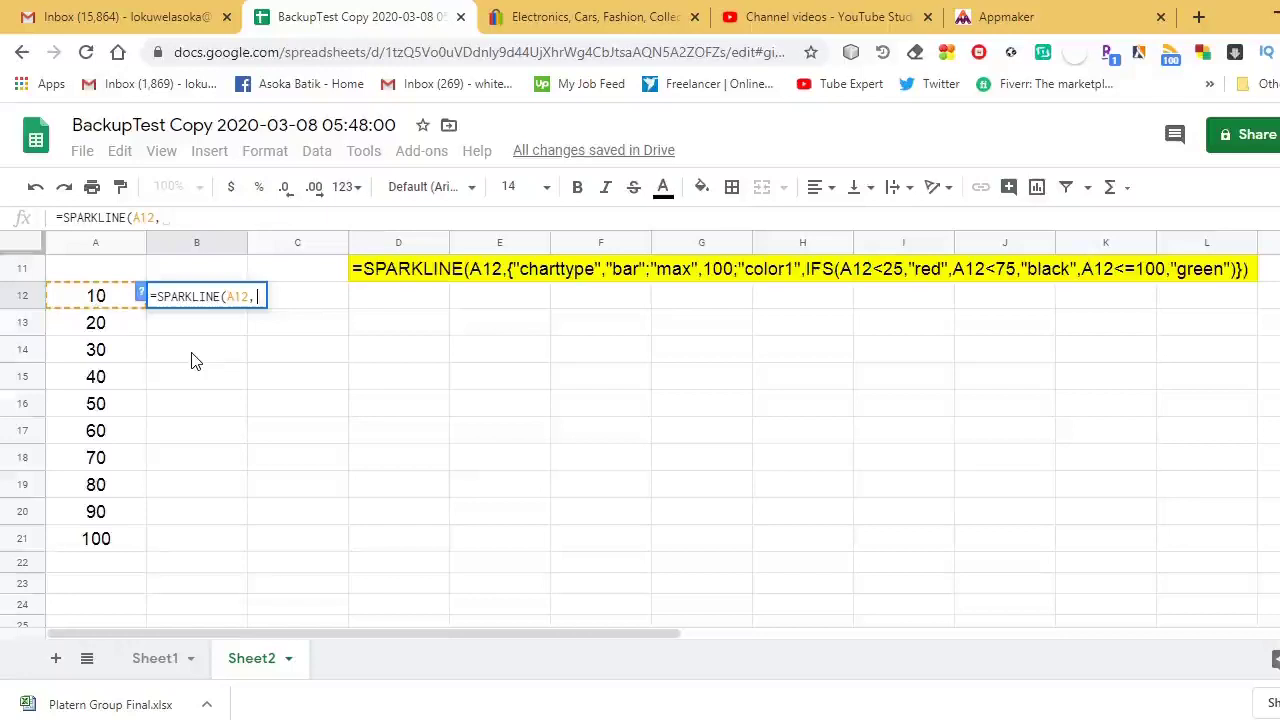
- Open the options array in B12's SPARKLINE formula with "chartype","bar" and a "max" of 100, separated by semicolons
text({"cha)
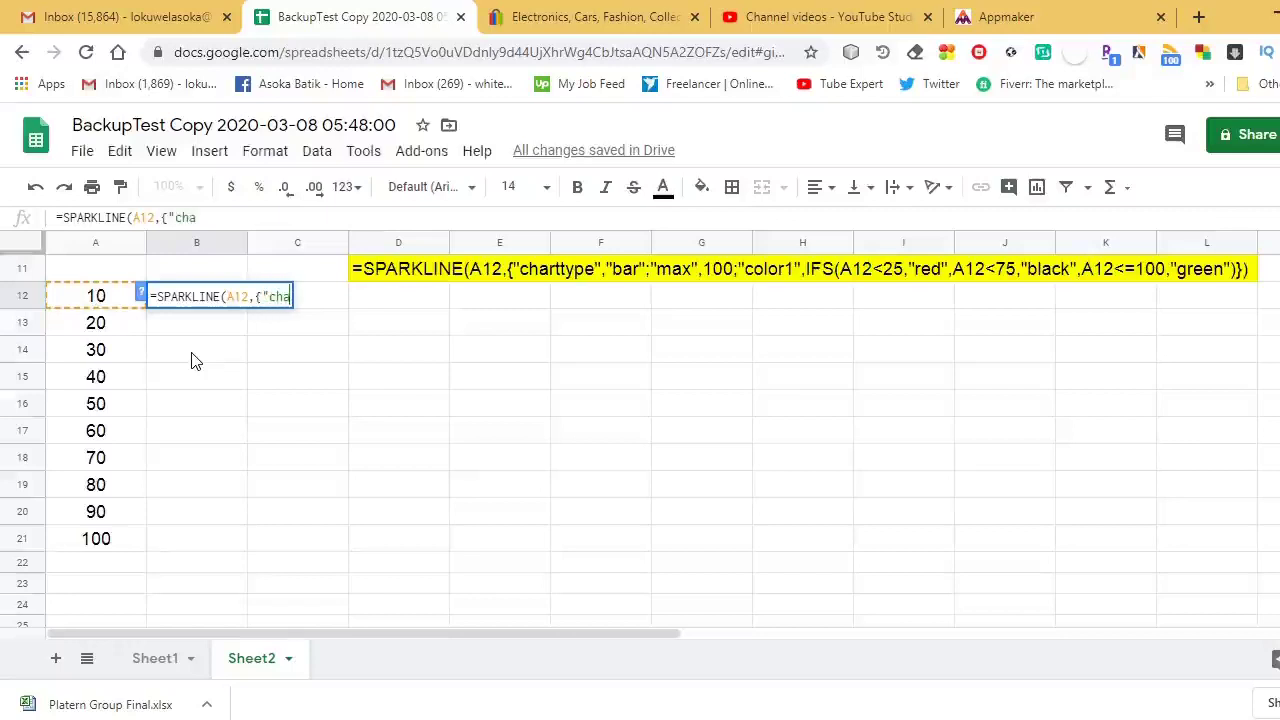
text(rt)
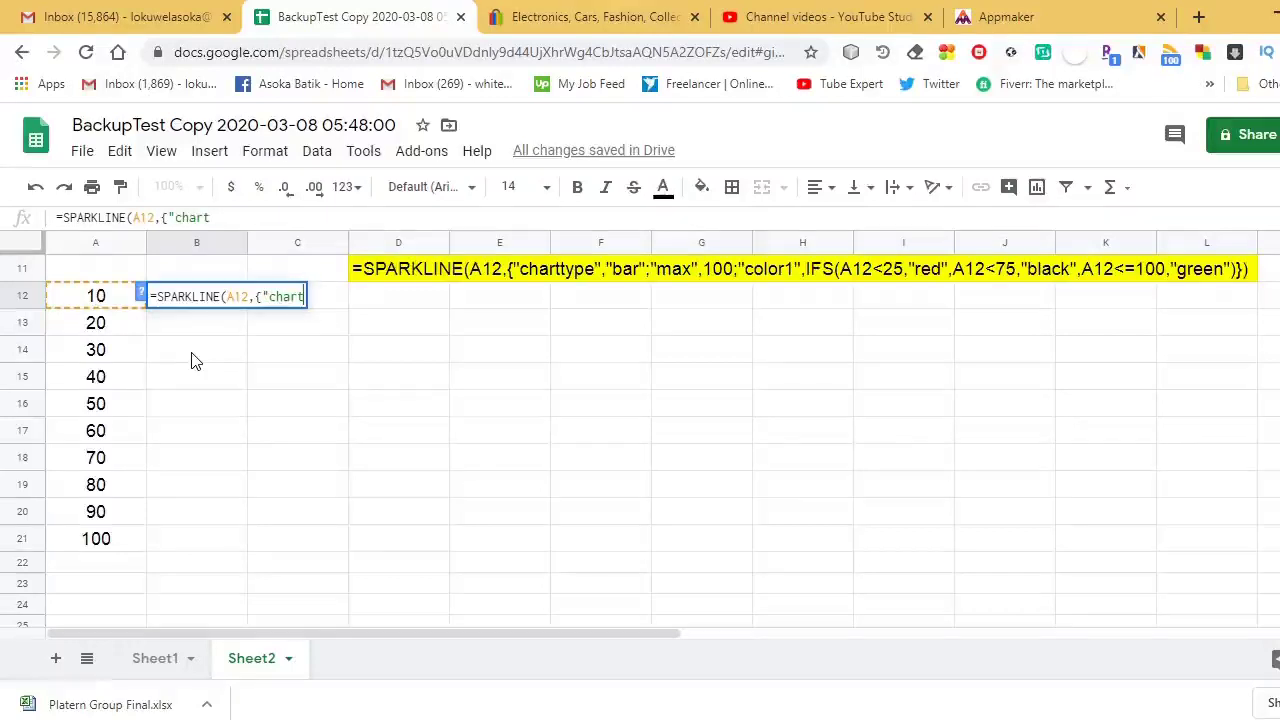
text(ype", )
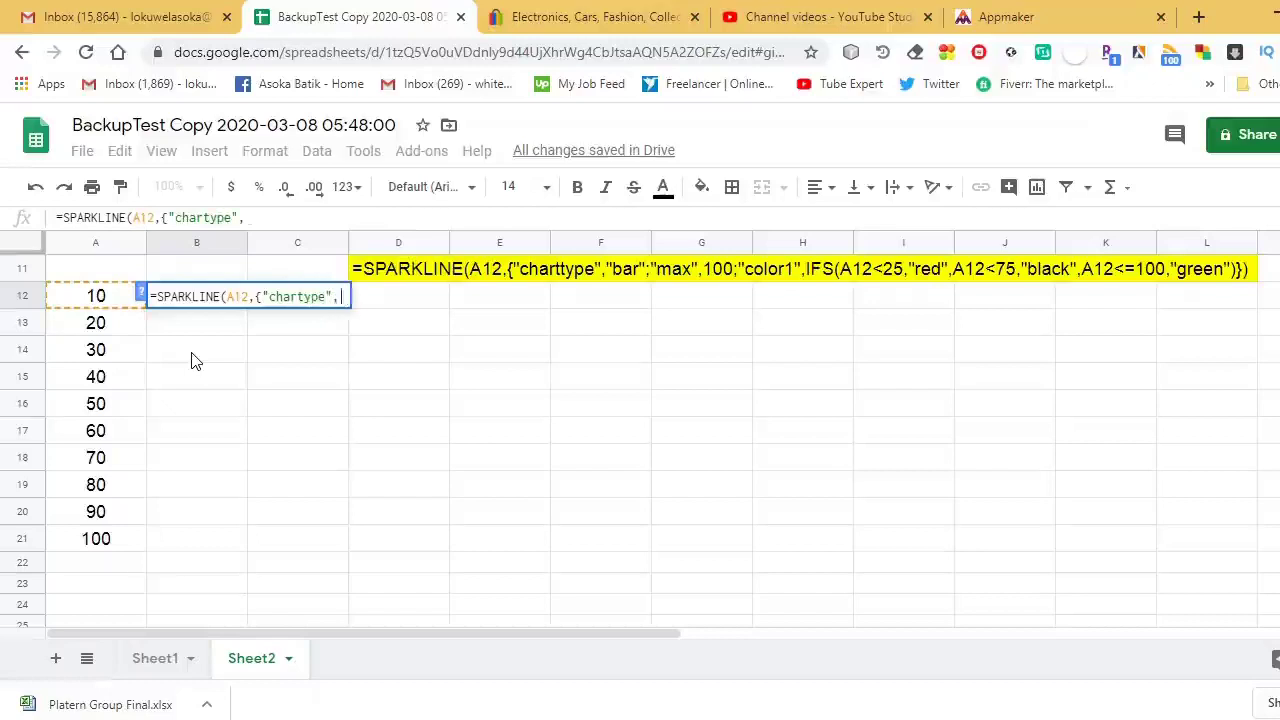
text("bar")
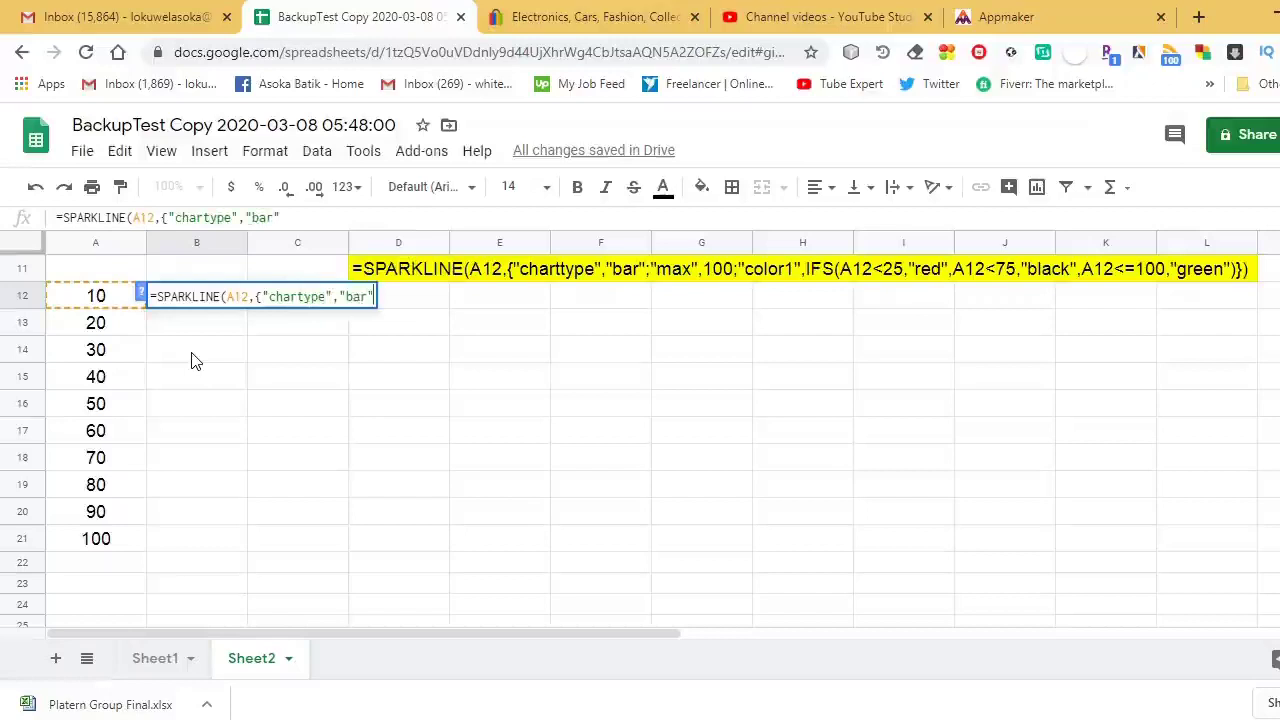
text(;)
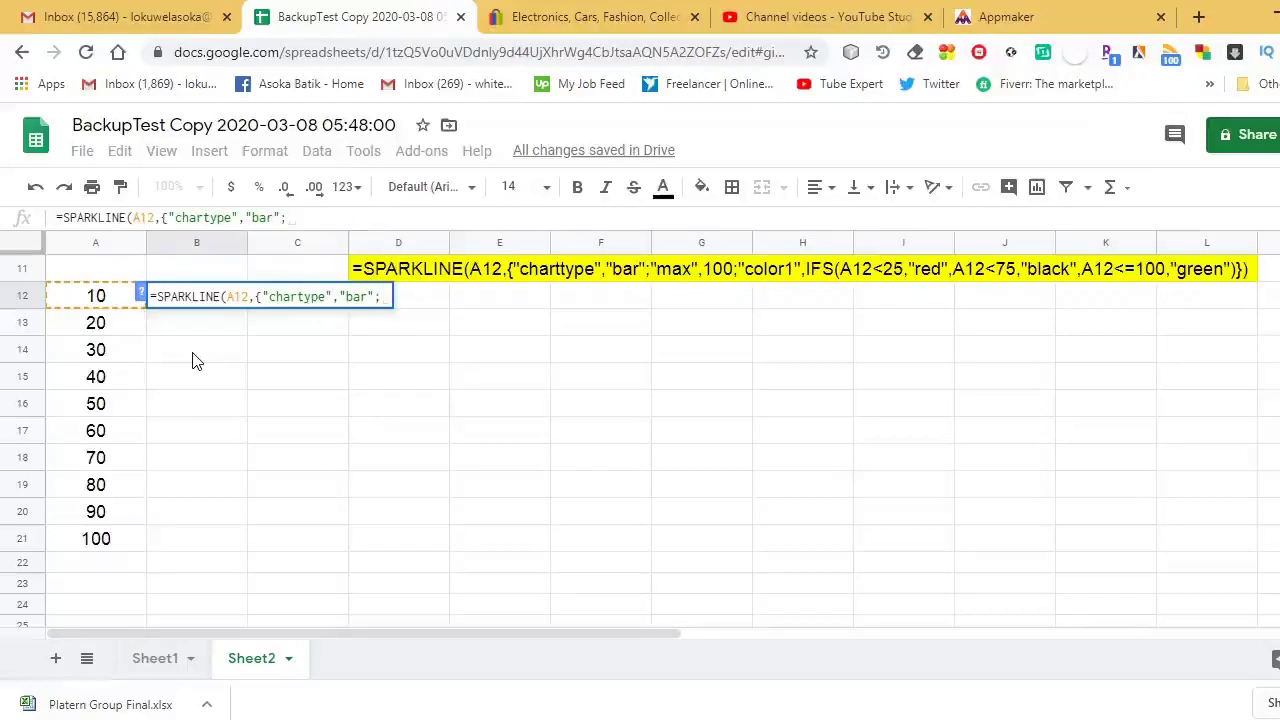
text("max")
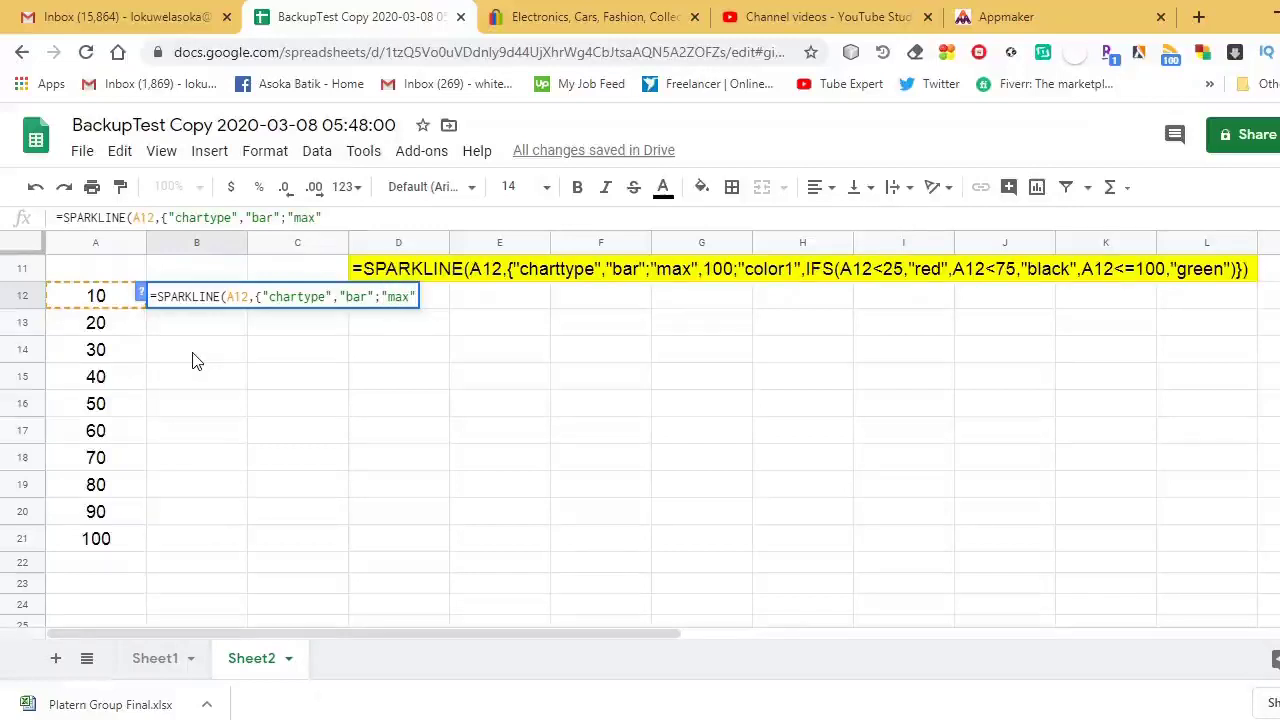
text(,100)
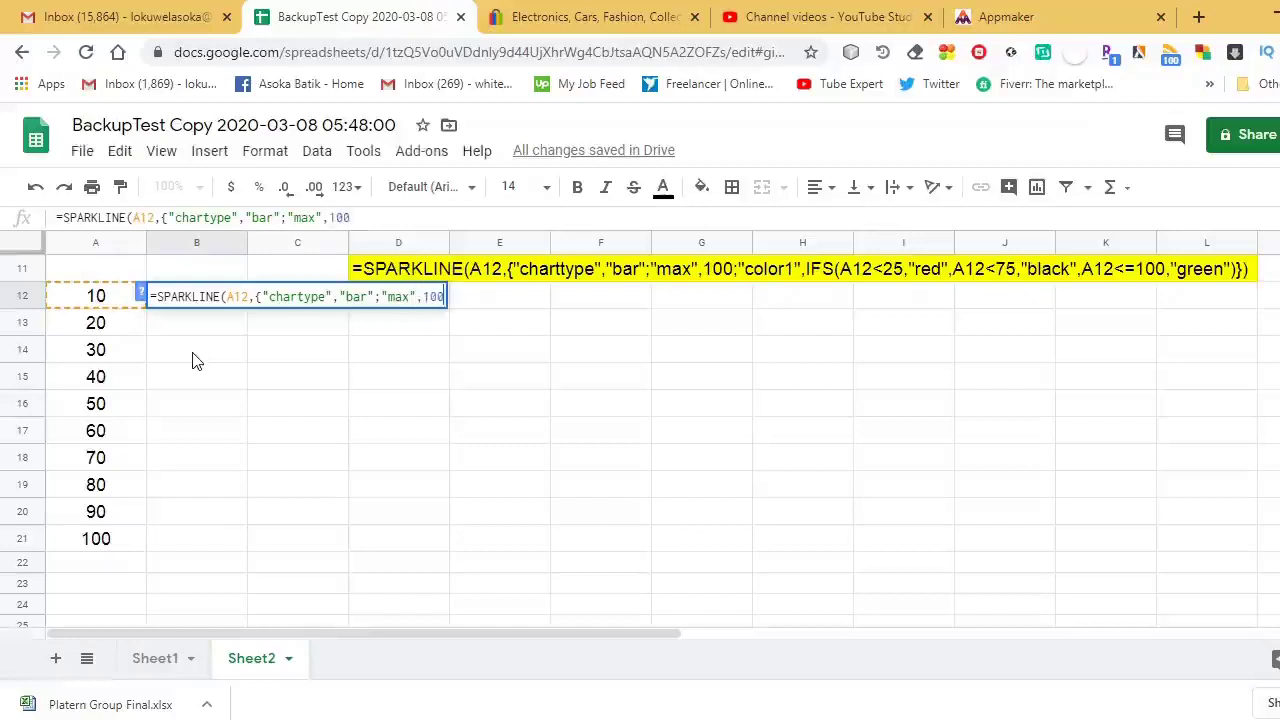
text(;)
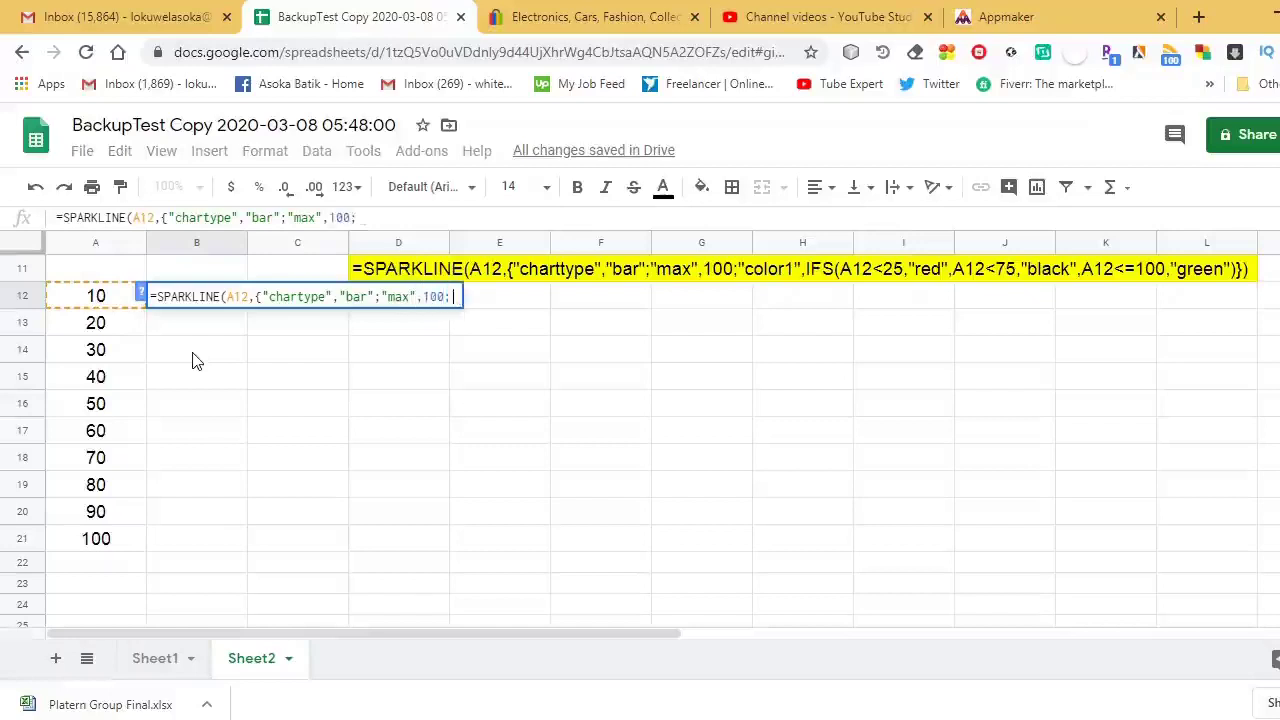
- Add the "color1" option to the B12 formula and open an IFS function as its value
text("colo)
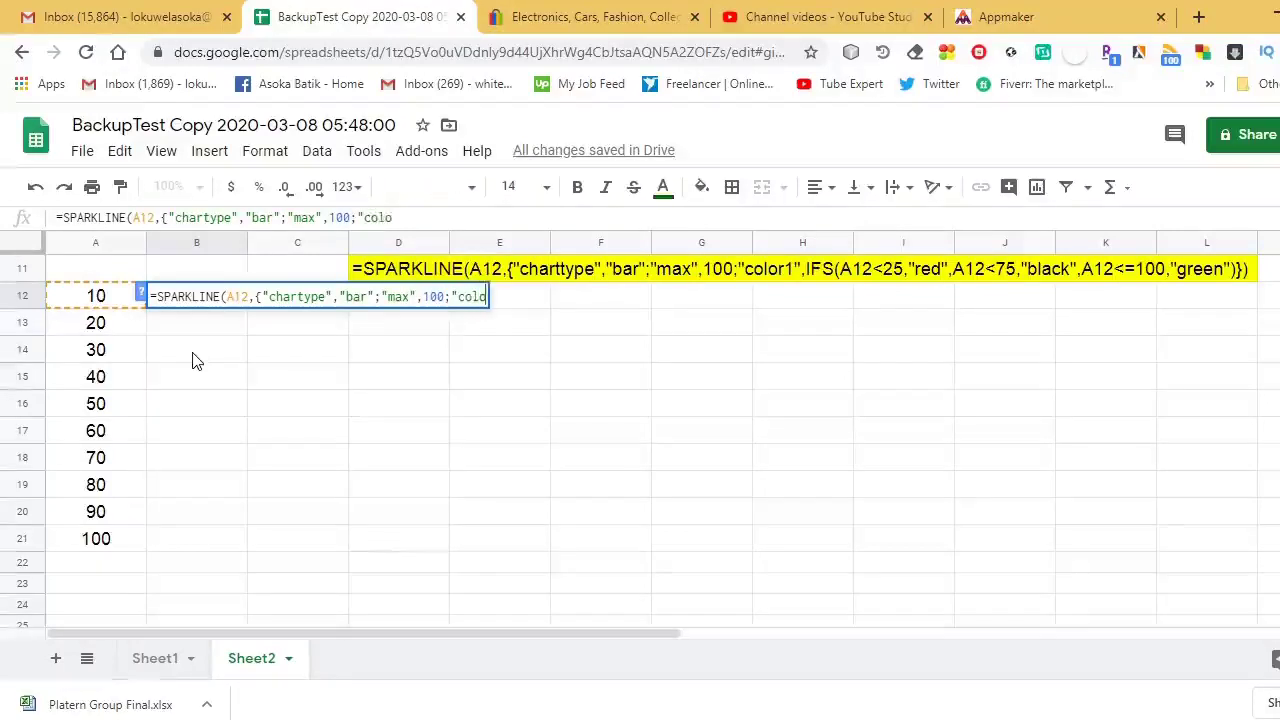
text(r1",)
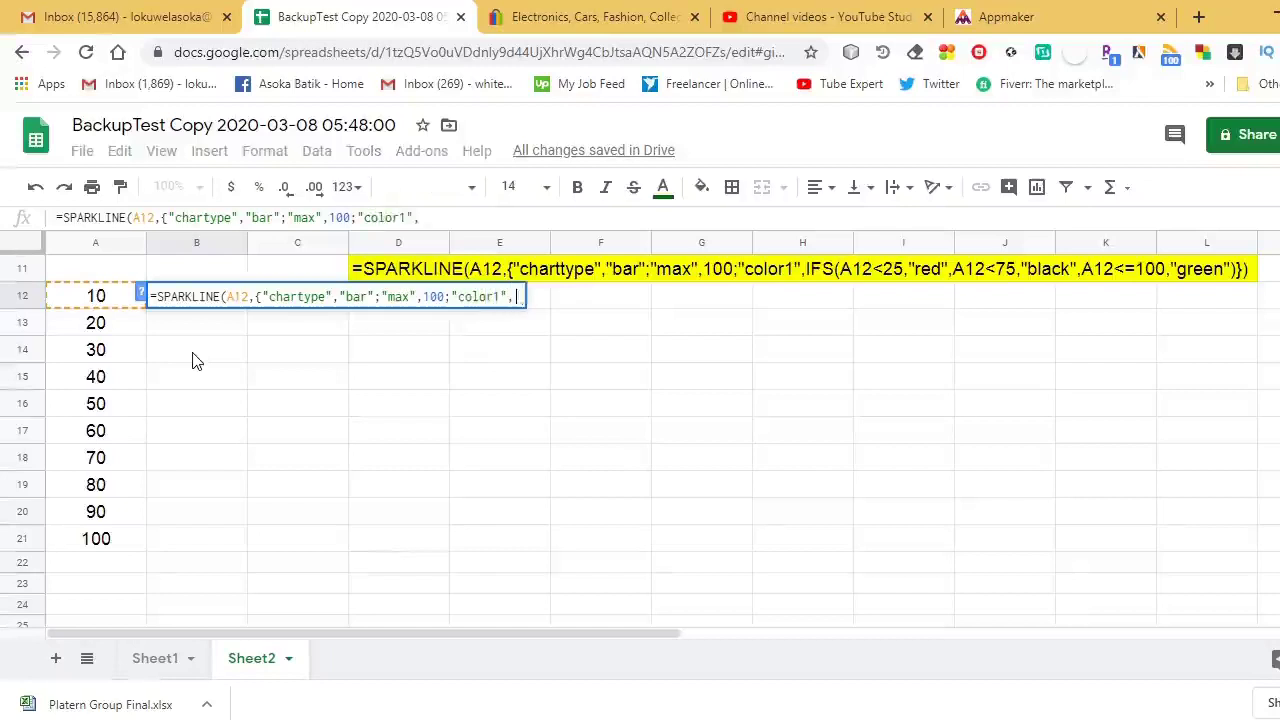
text(IFS)
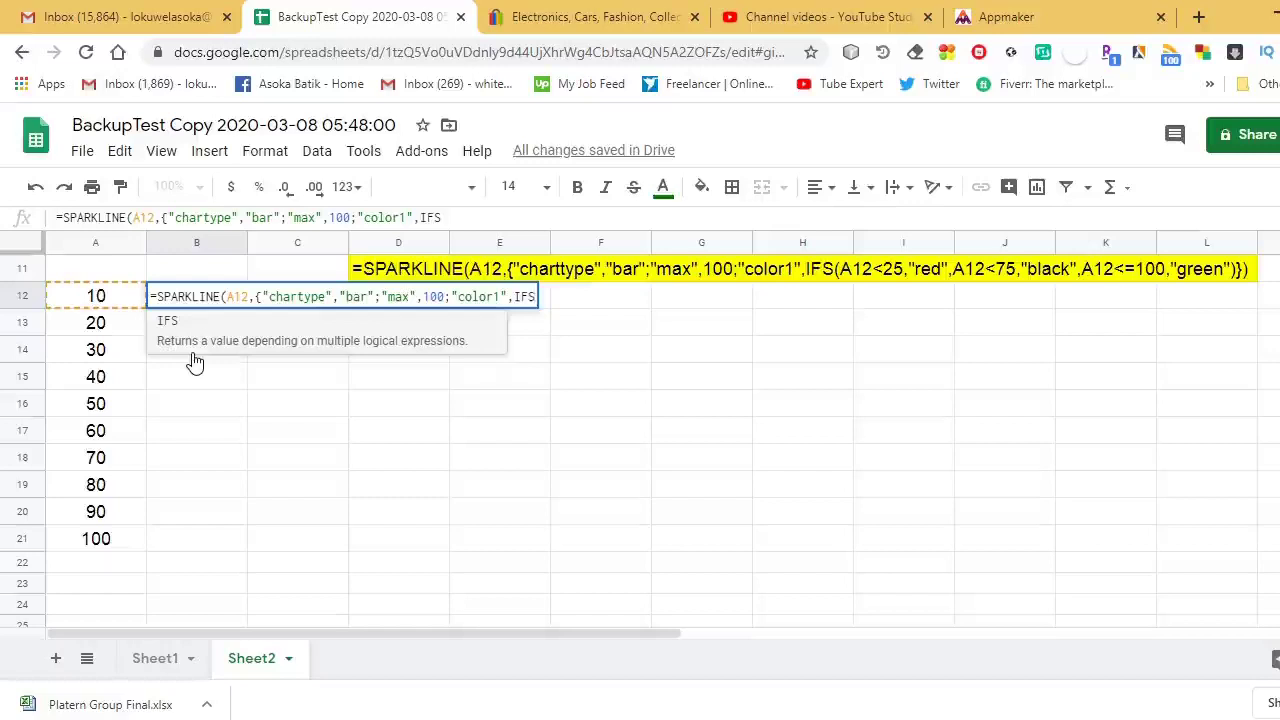
text(()
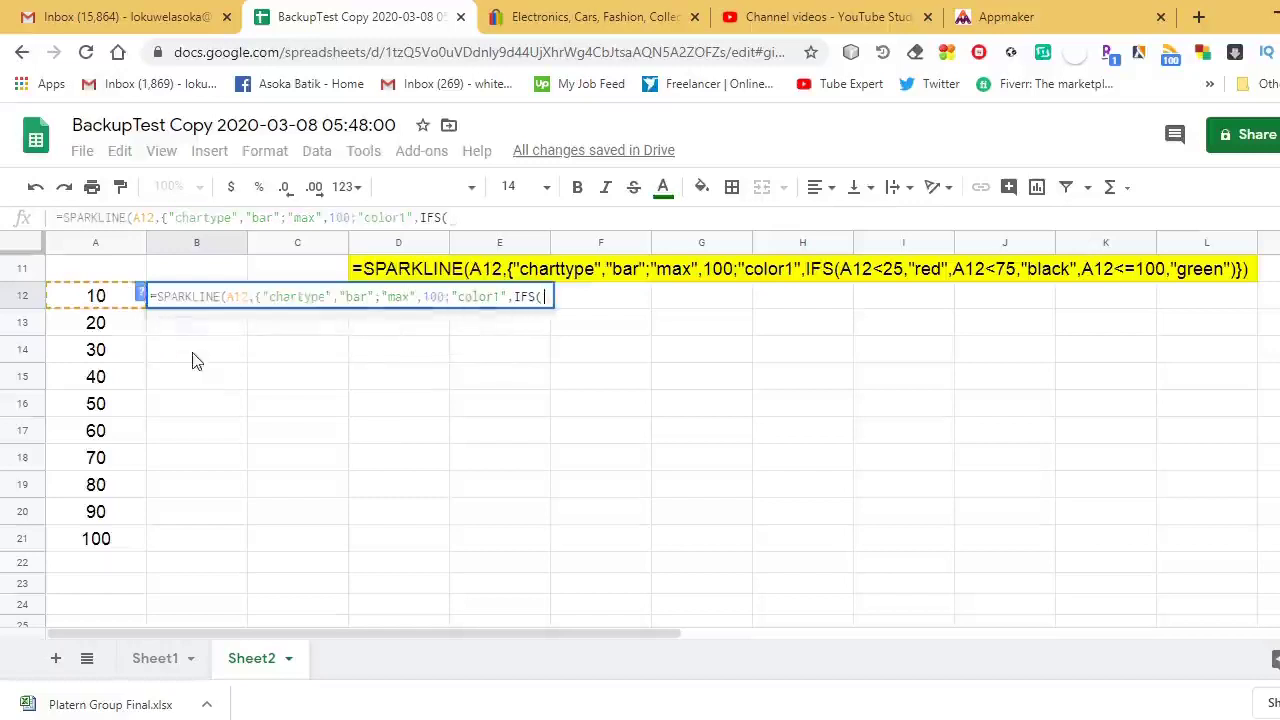
- Enter the first two IFS conditions in B12: A12<25 gives "red" and A12<75 gives "black"
text(A12)
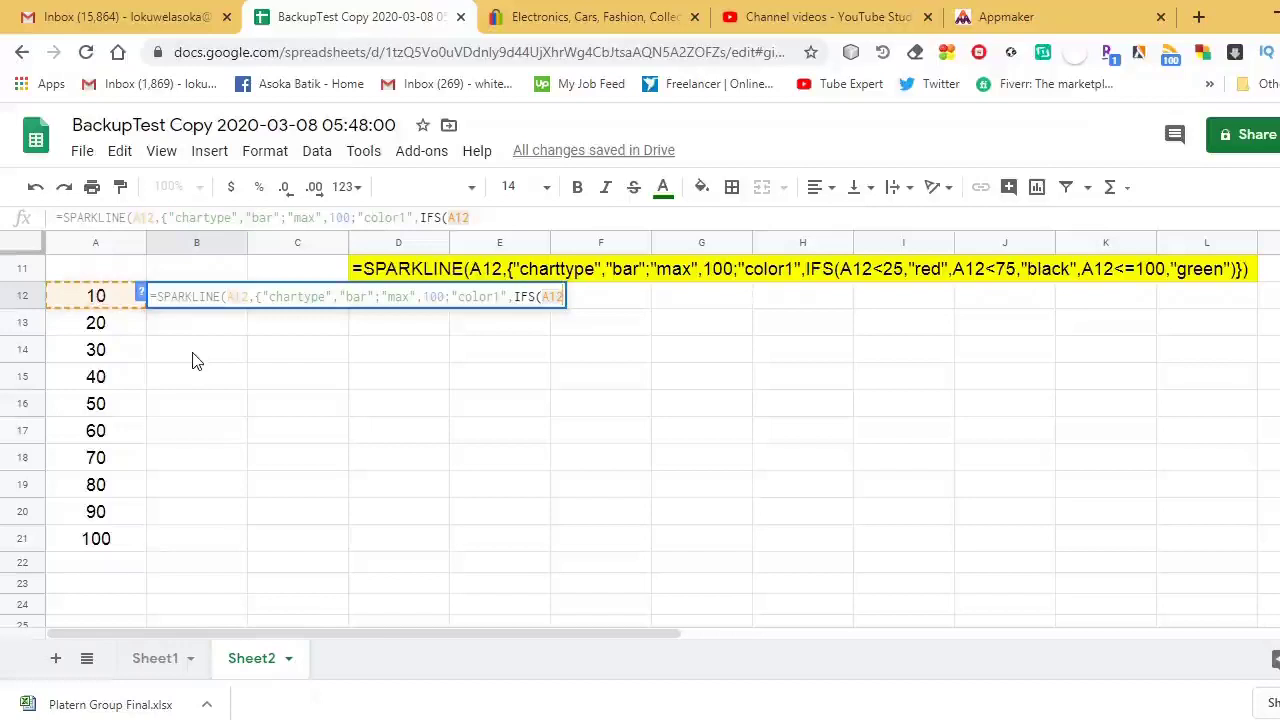
text(<25,"red")
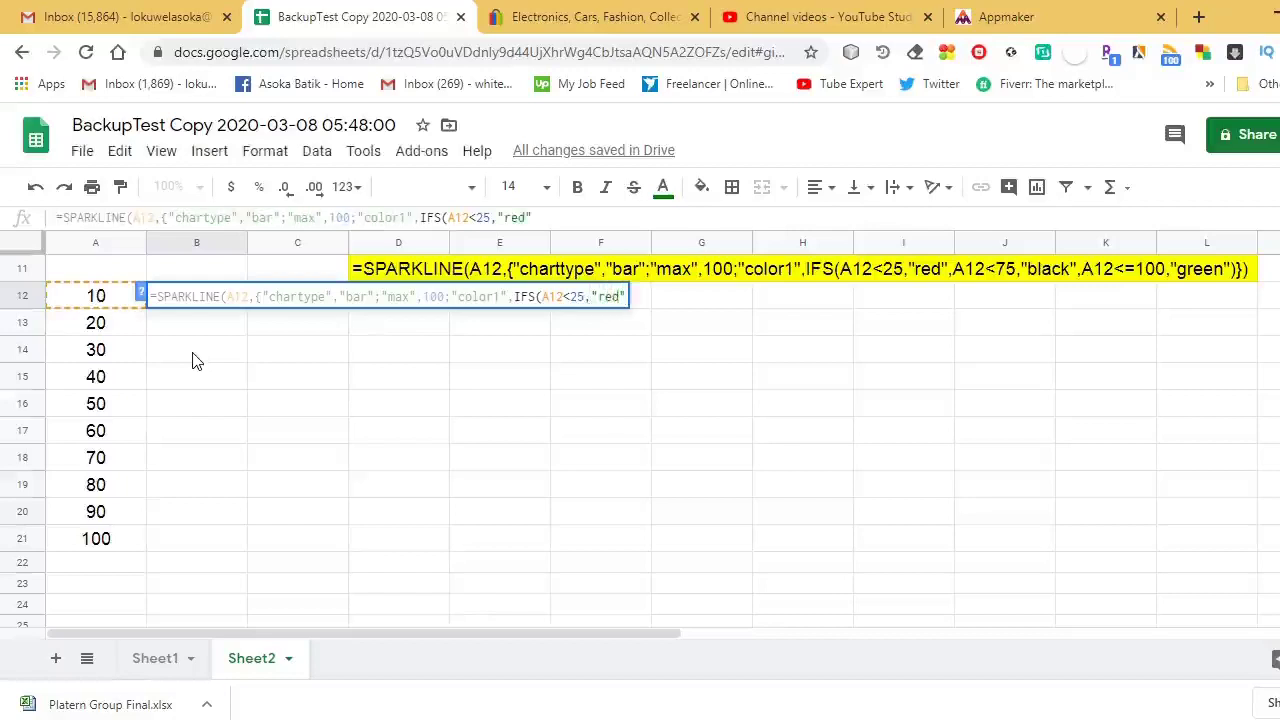
text(,A12)
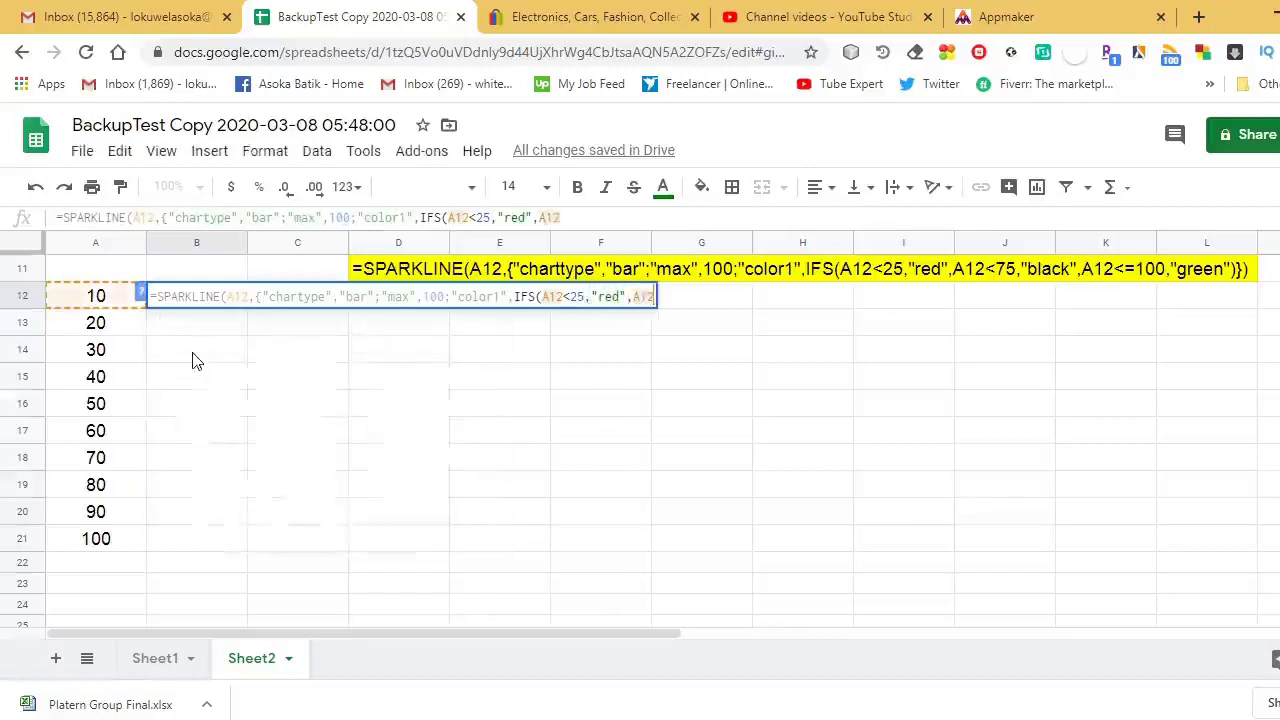
text(<)
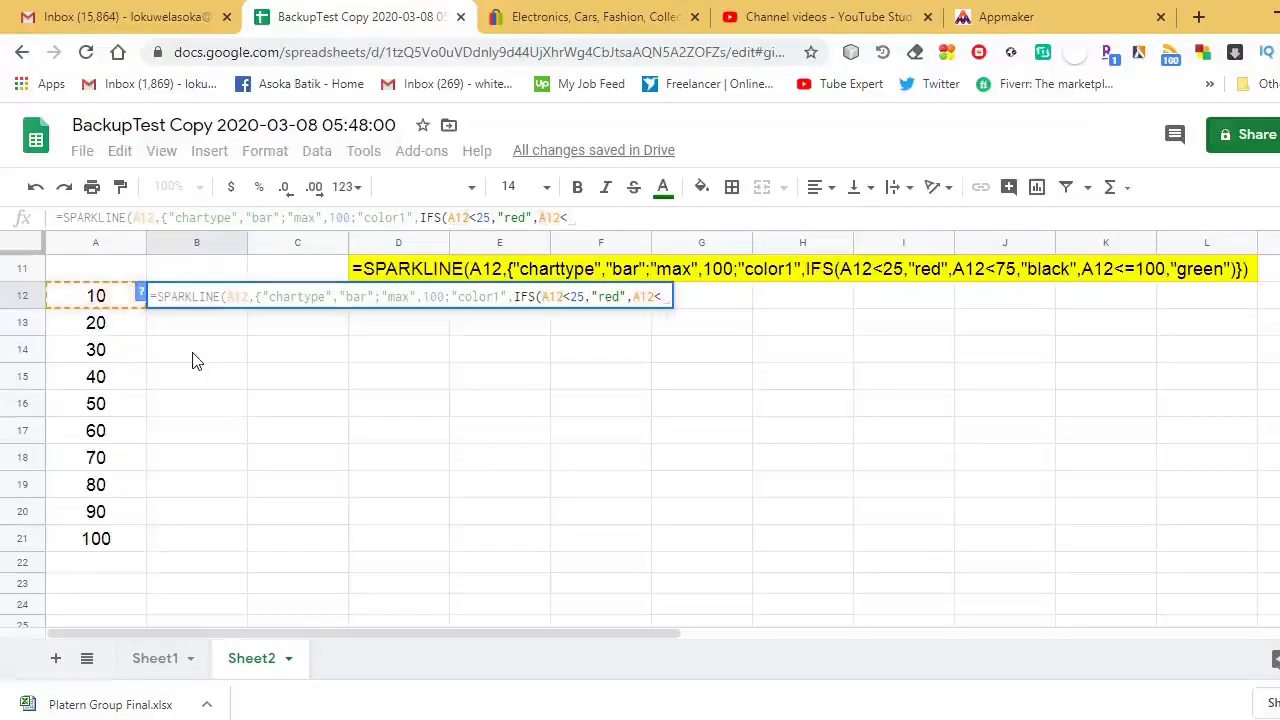
text(75)
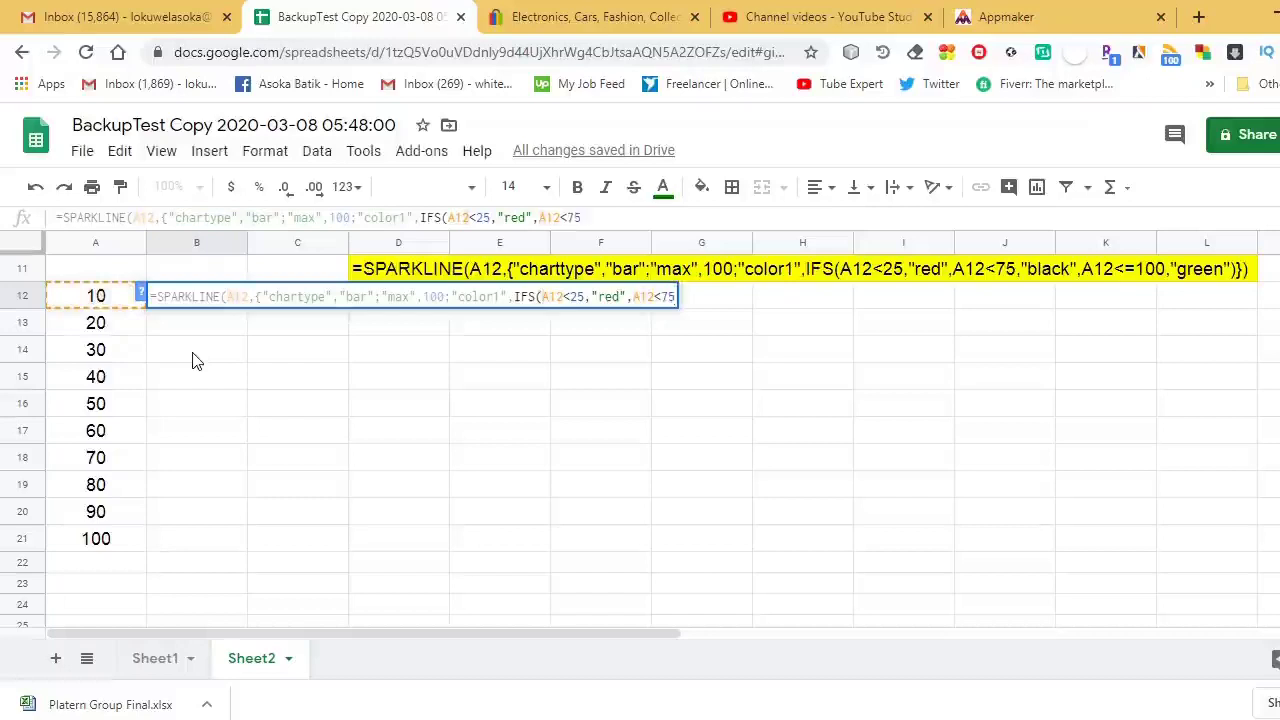
text(,"black")
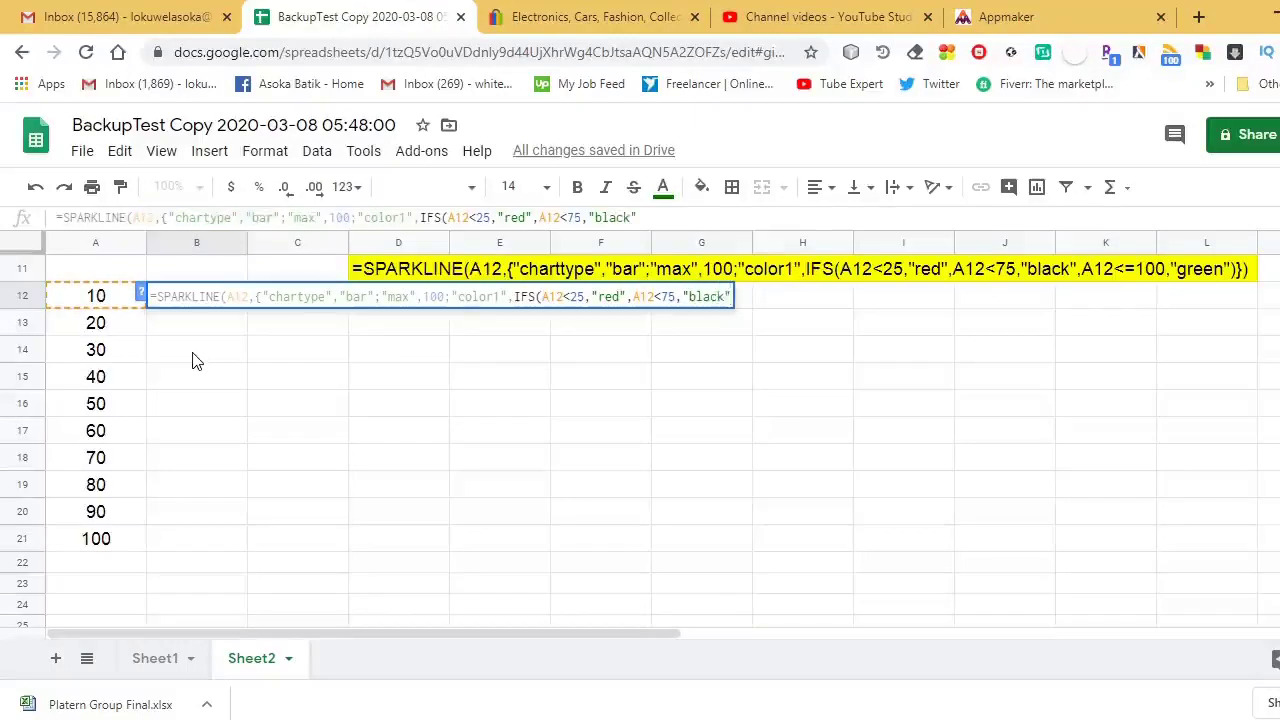
- Add the last IFS condition A1<=100 with "green", close all brackets and commit the formula in B12
text(,)
text(A1)
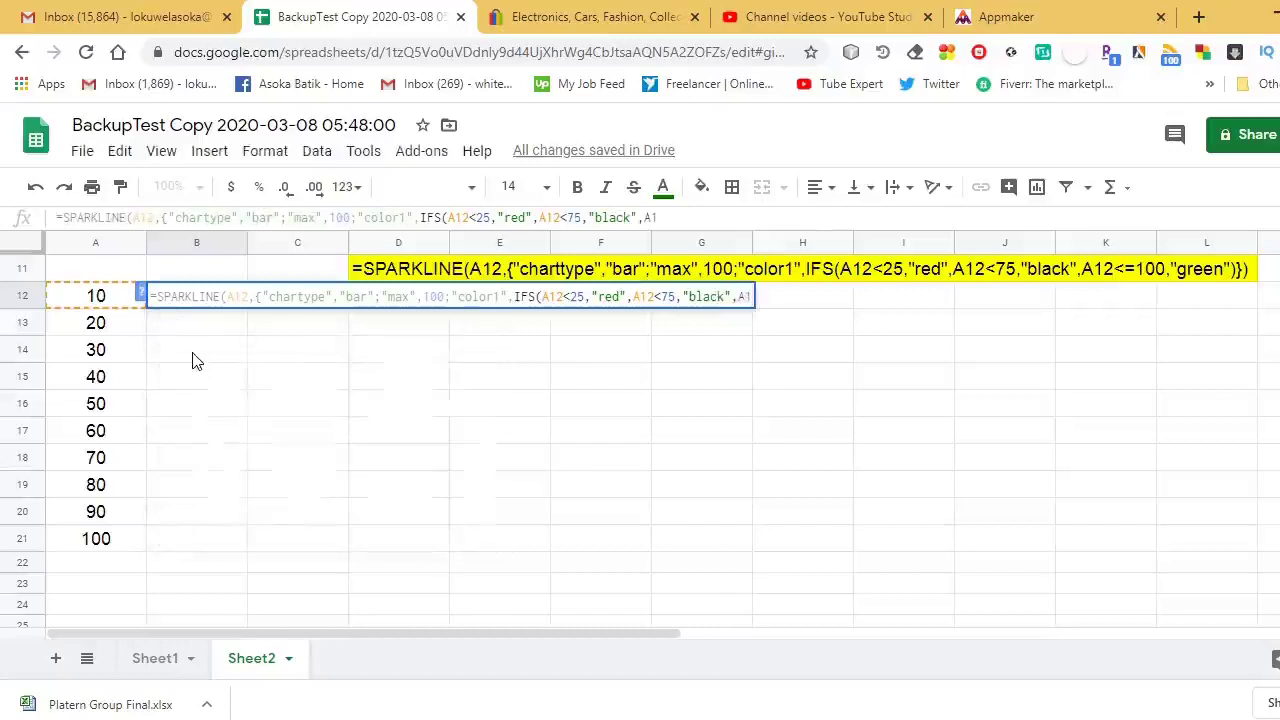
text(<=)
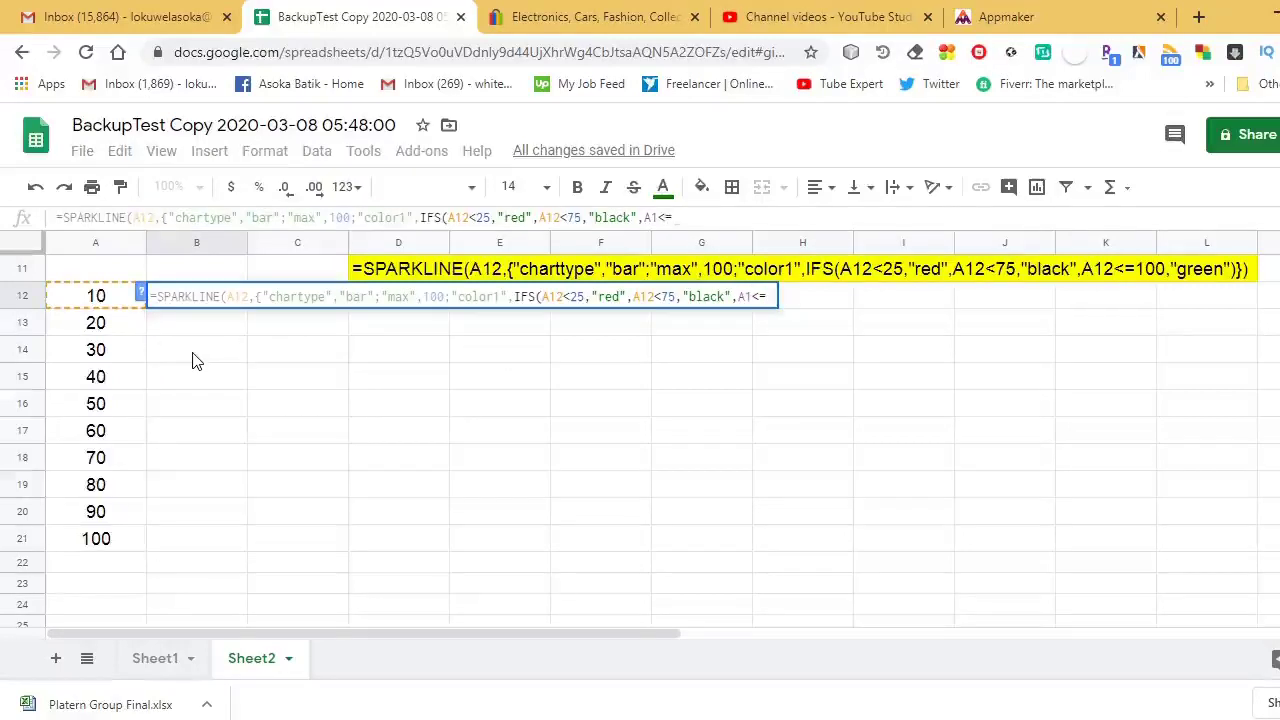
text(100)
text(, )
text("gr)
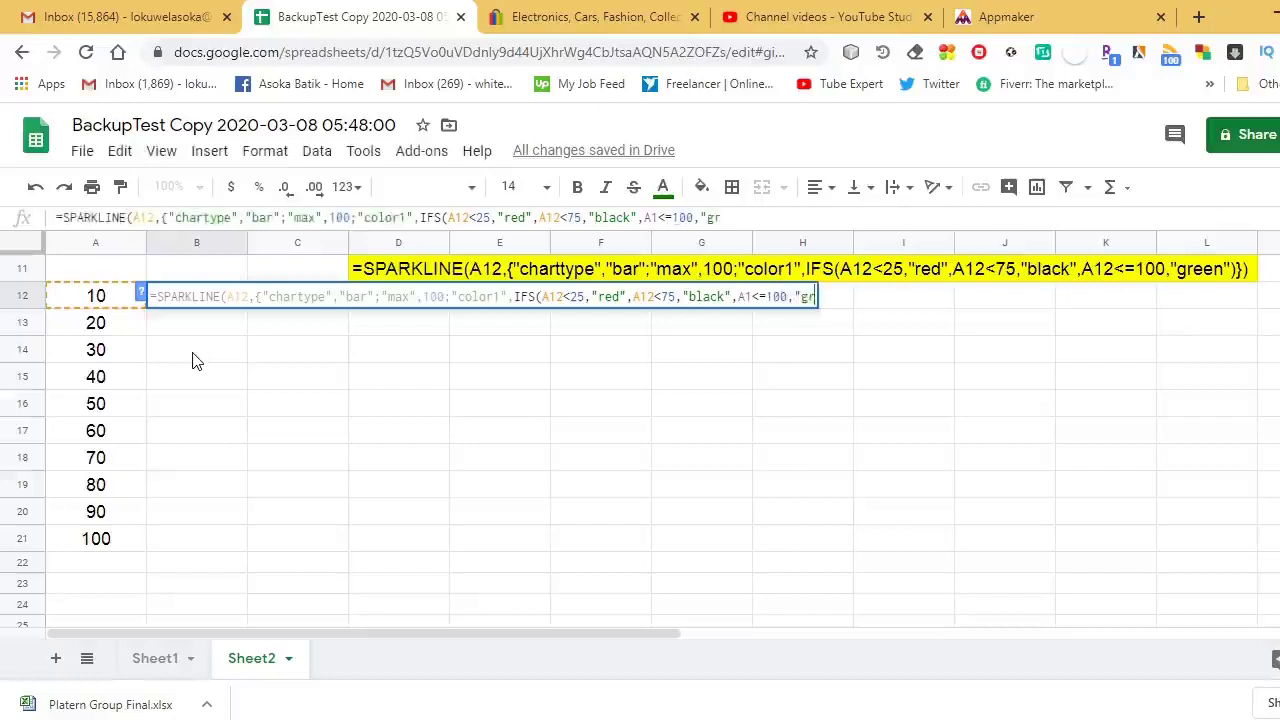
text(een)
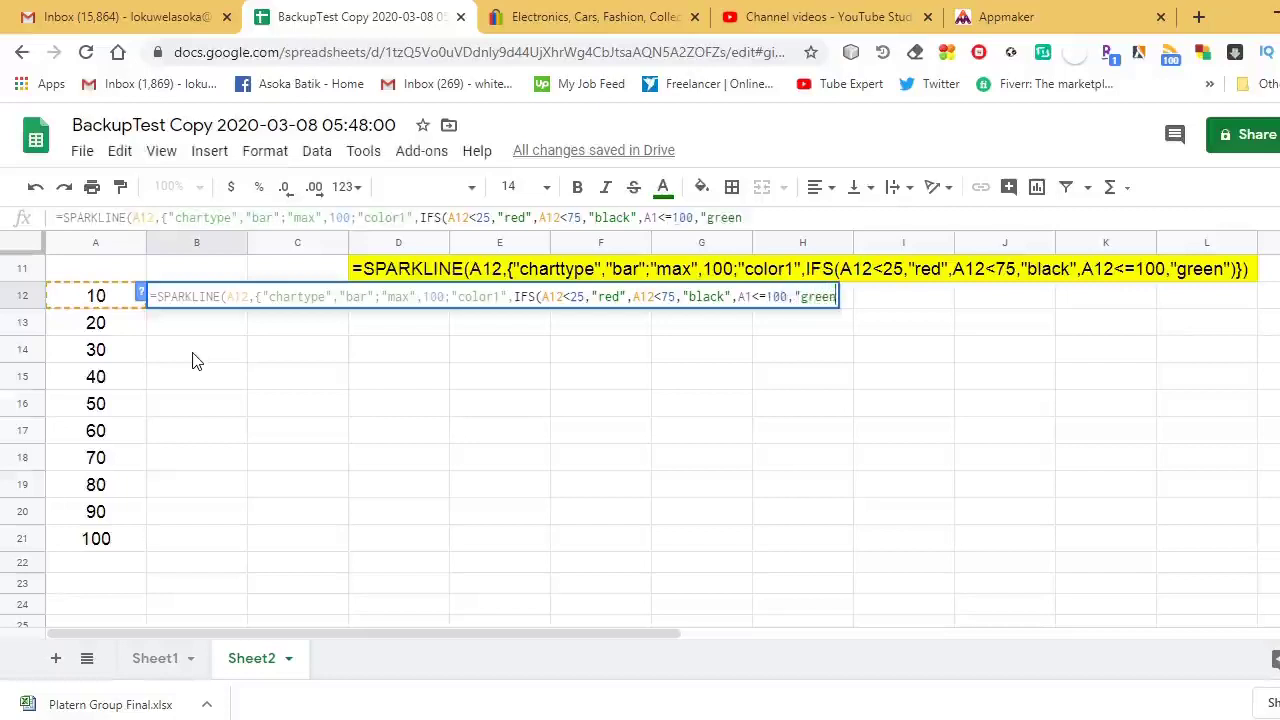
text("))
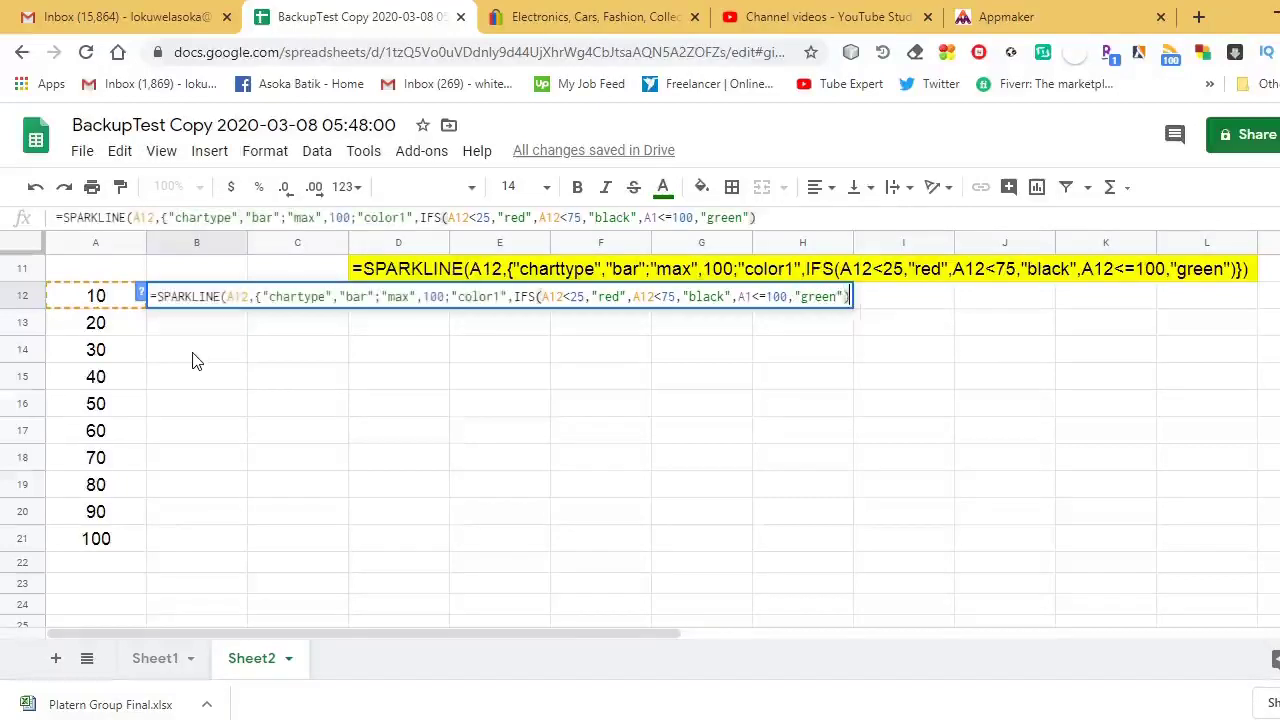
text(}))
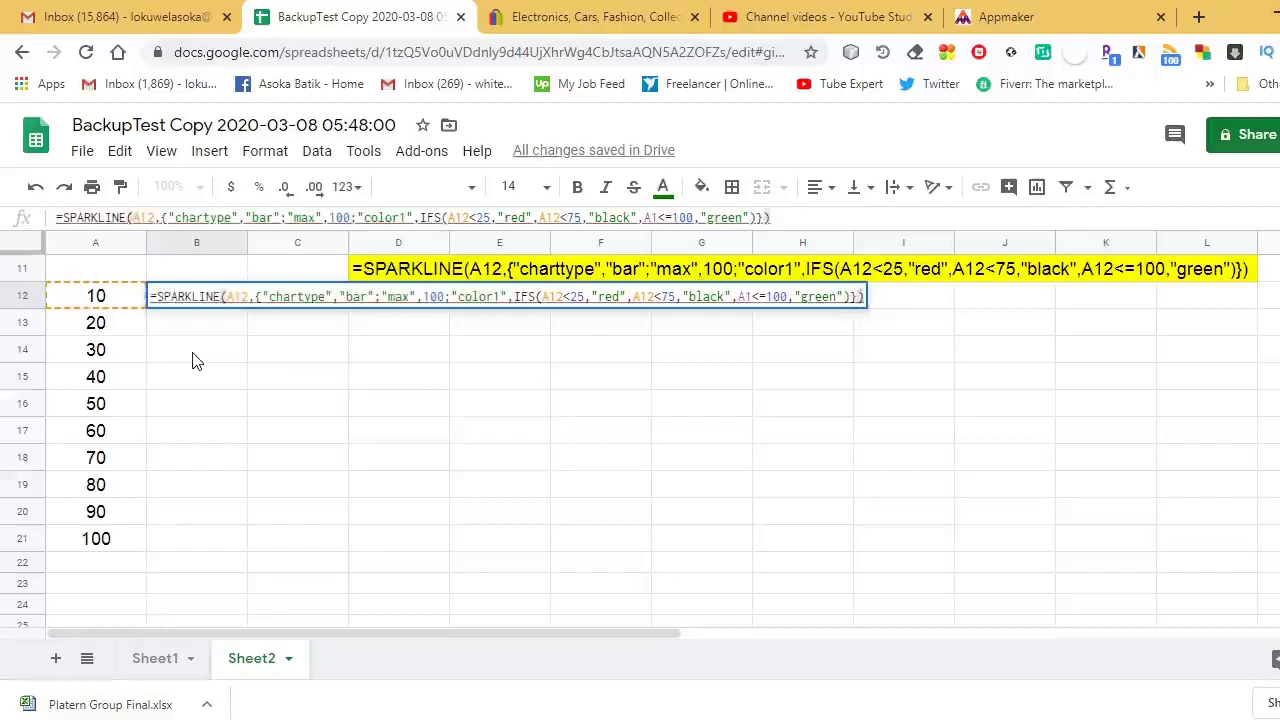
key(Return)
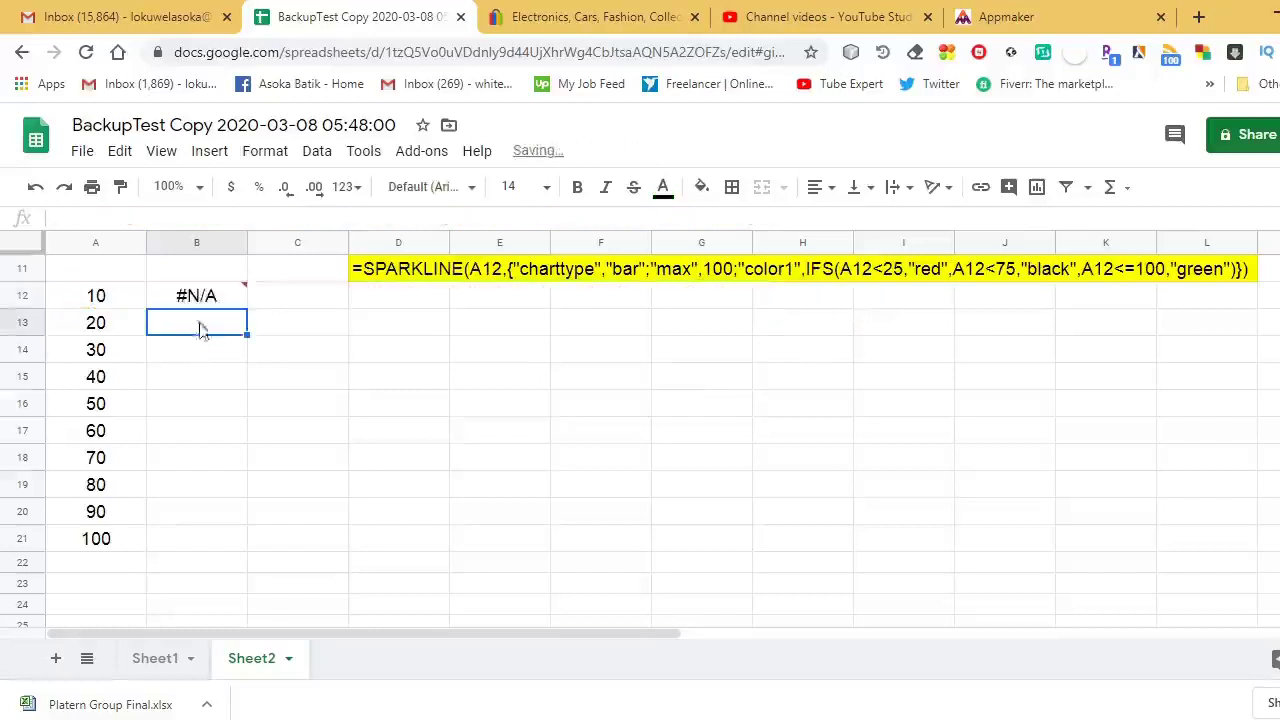
- Correct the misspelled option name in the B12 formula to "charttype"
click(217, 286)
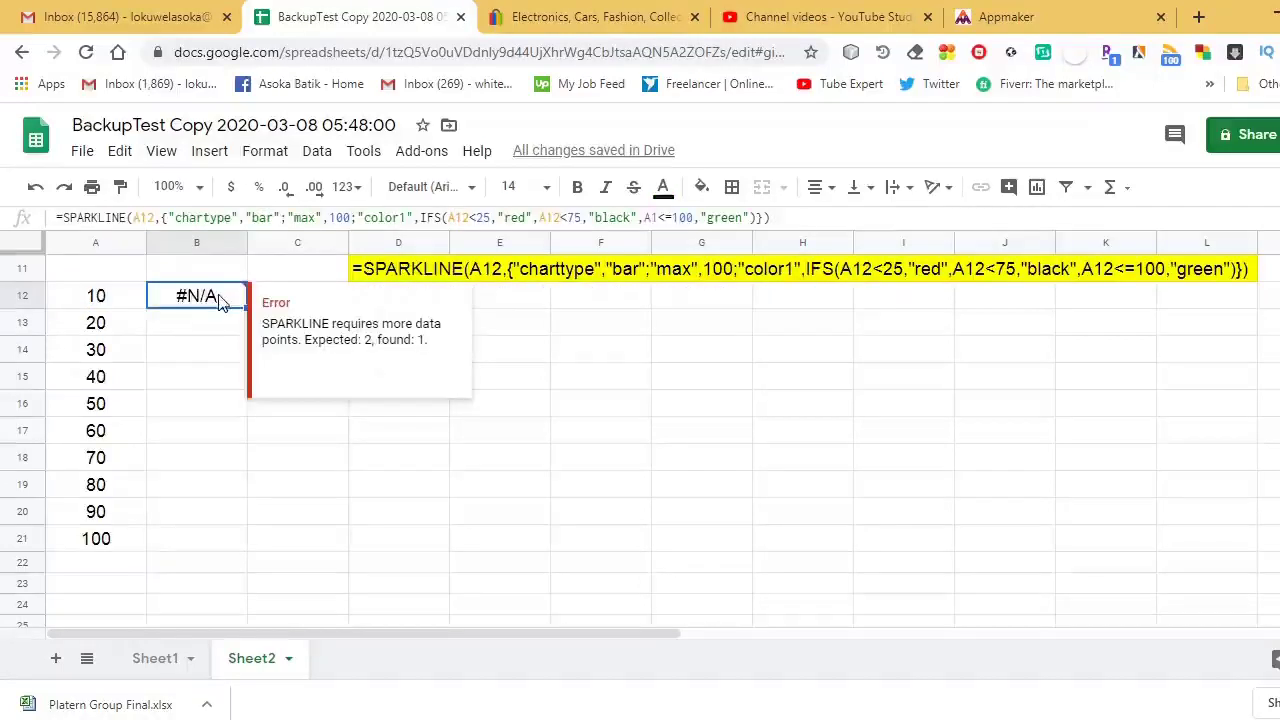
double_click(206, 298)
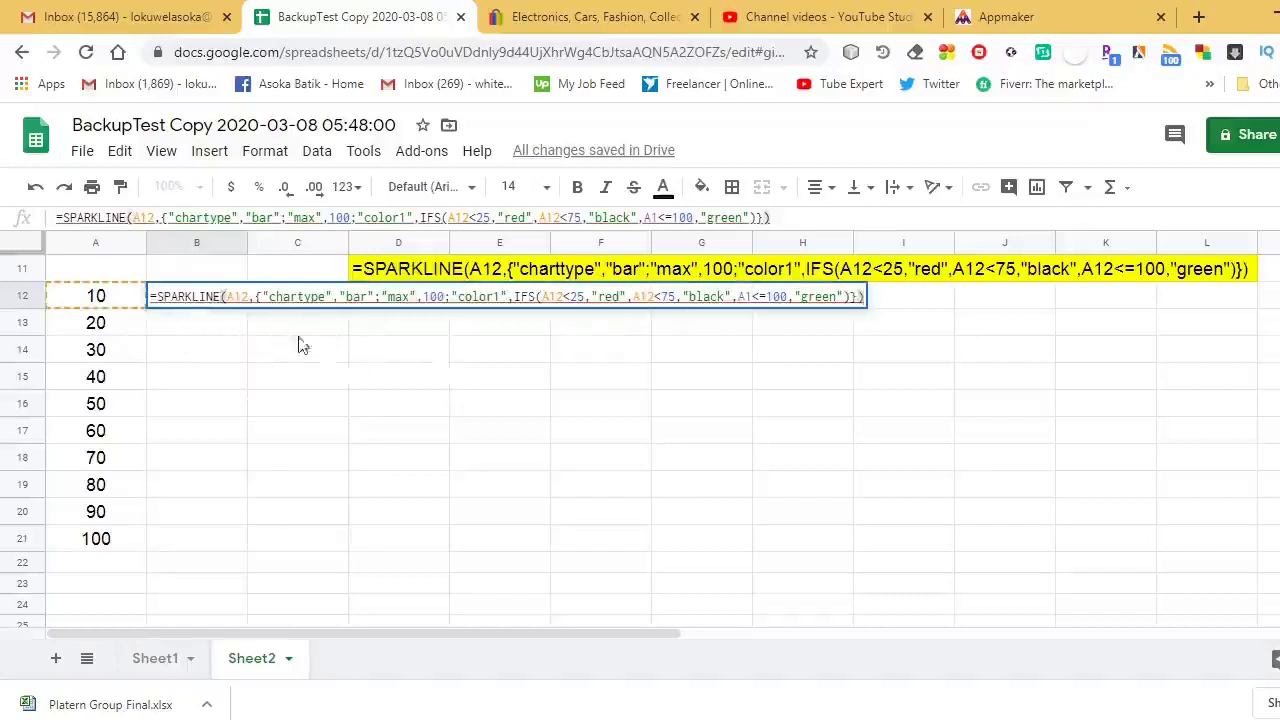
click(195, 297)
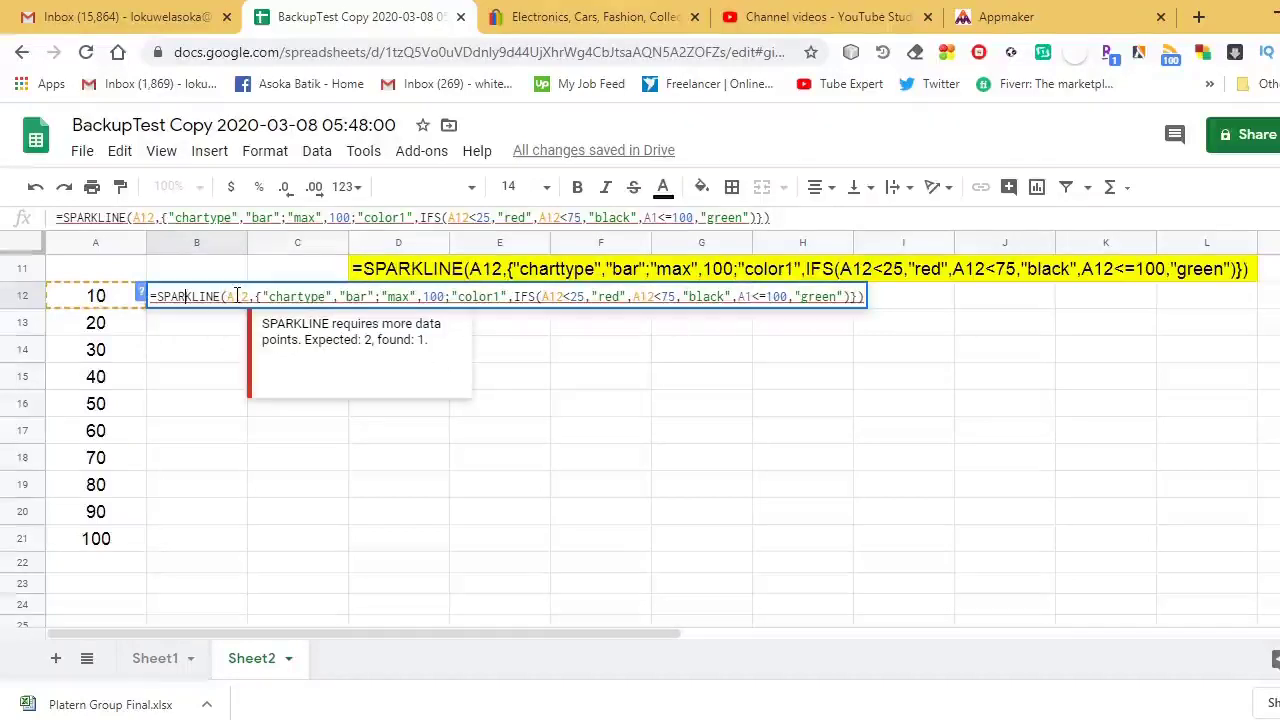
click(292, 297)
click(305, 298)
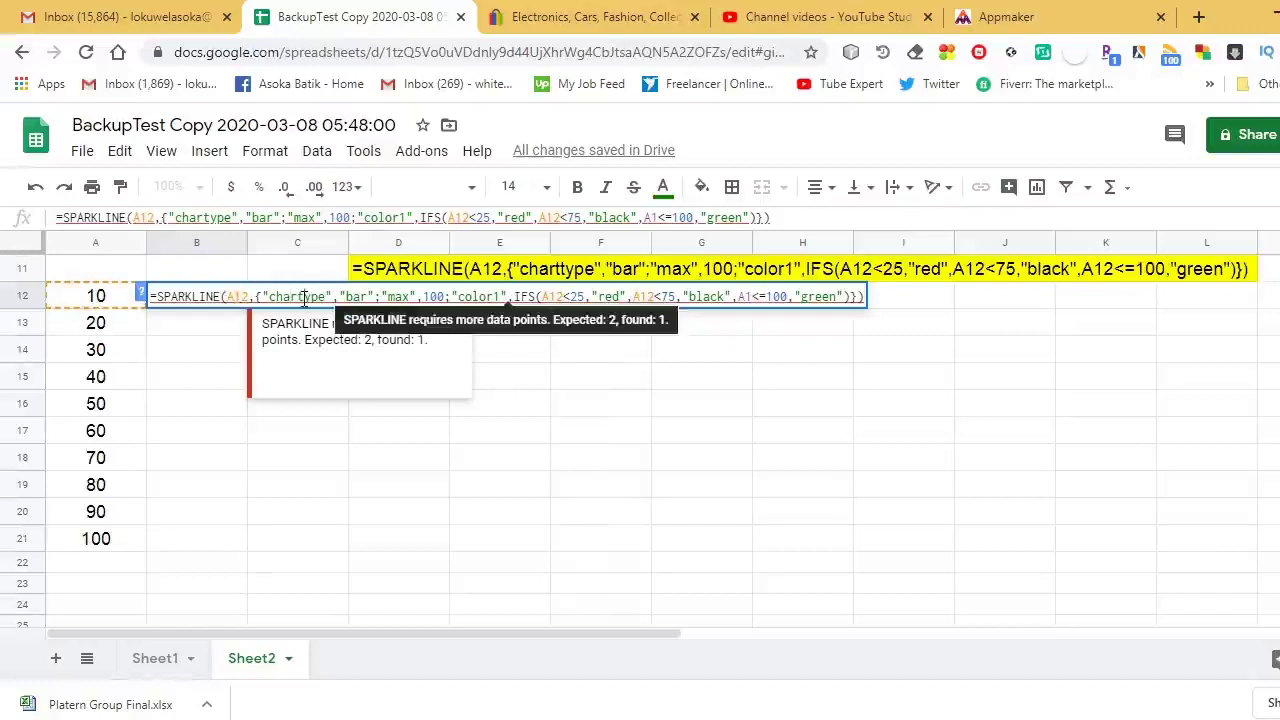
text(t)
key(Return)
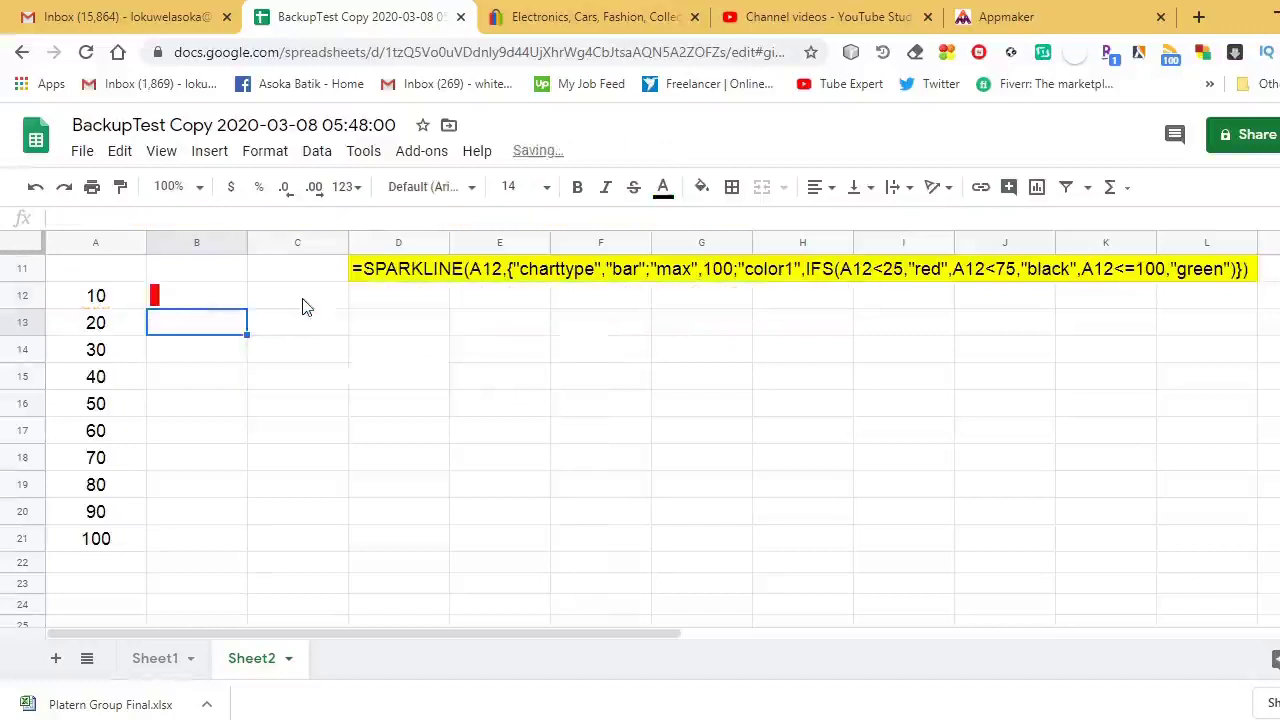
- Review the "charttype", "bar" and IFS parts of the formula in B12 without changing it
click(221, 304)
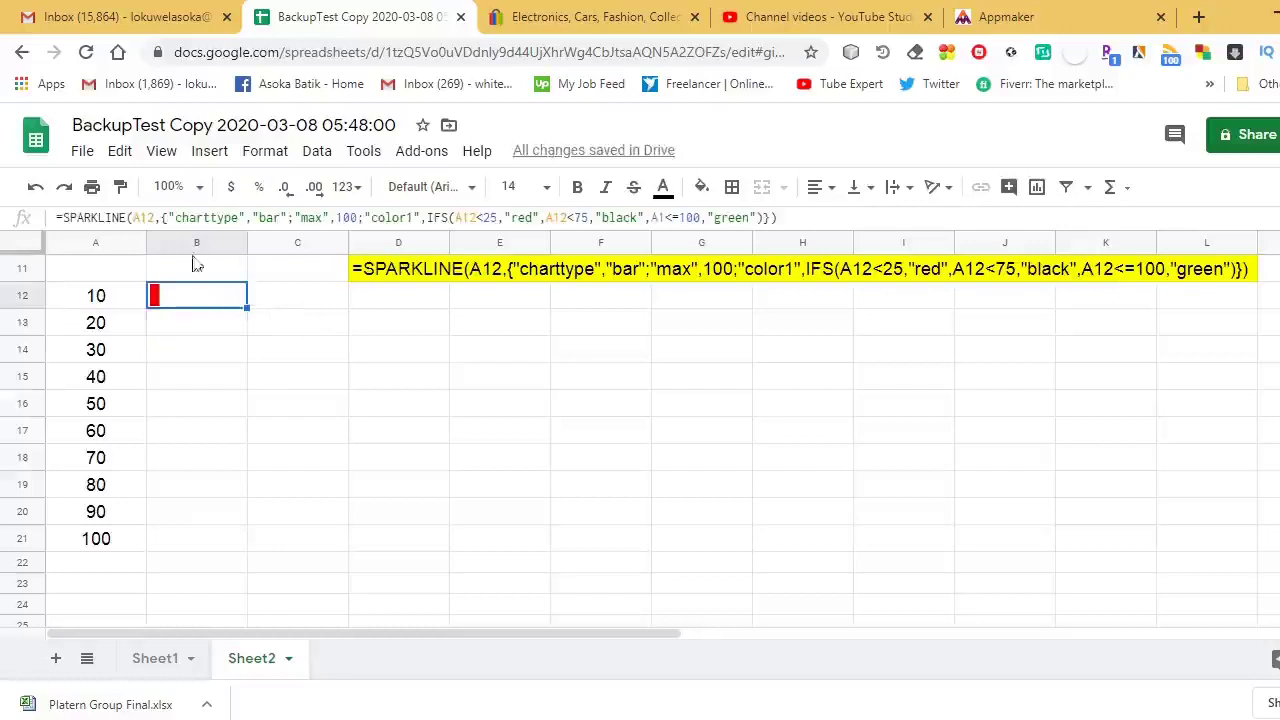
mouse_move(188, 218)
mouse_down()
mouse_move(226, 219)
mouse_move(180, 218)
mouse_move(209, 220)
mouse_up()
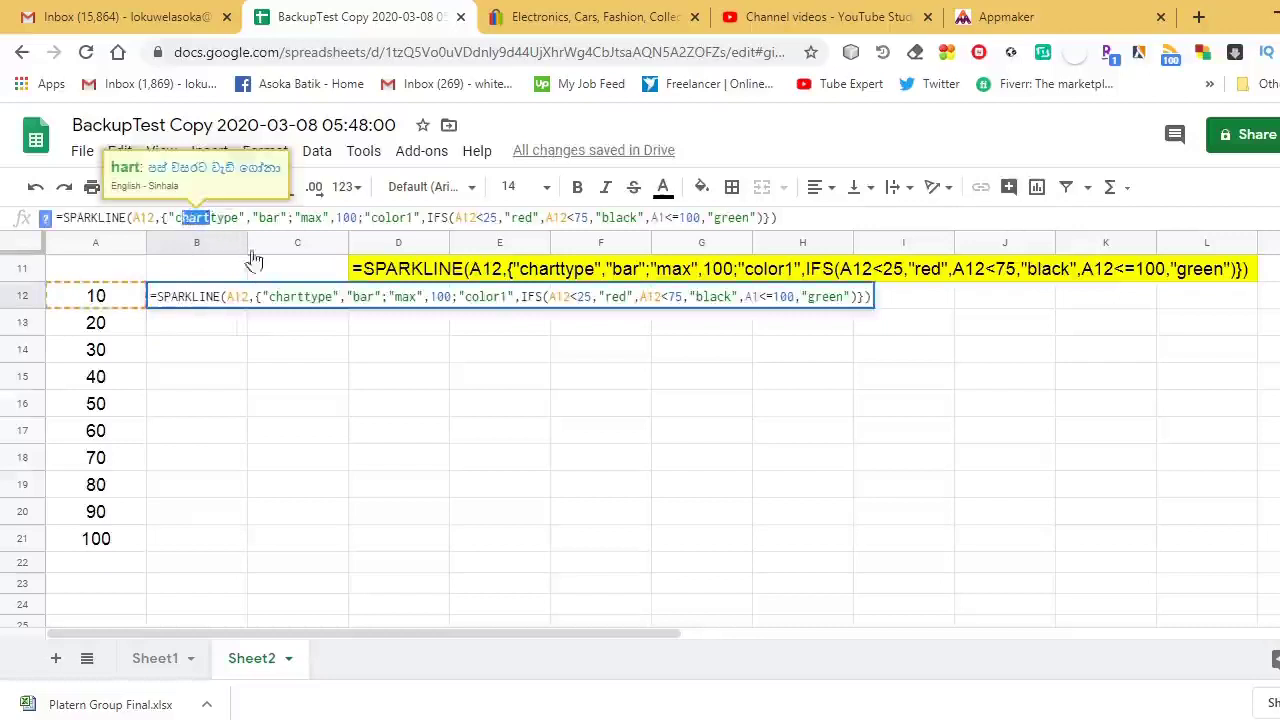
drag(172, 218, 273, 219)
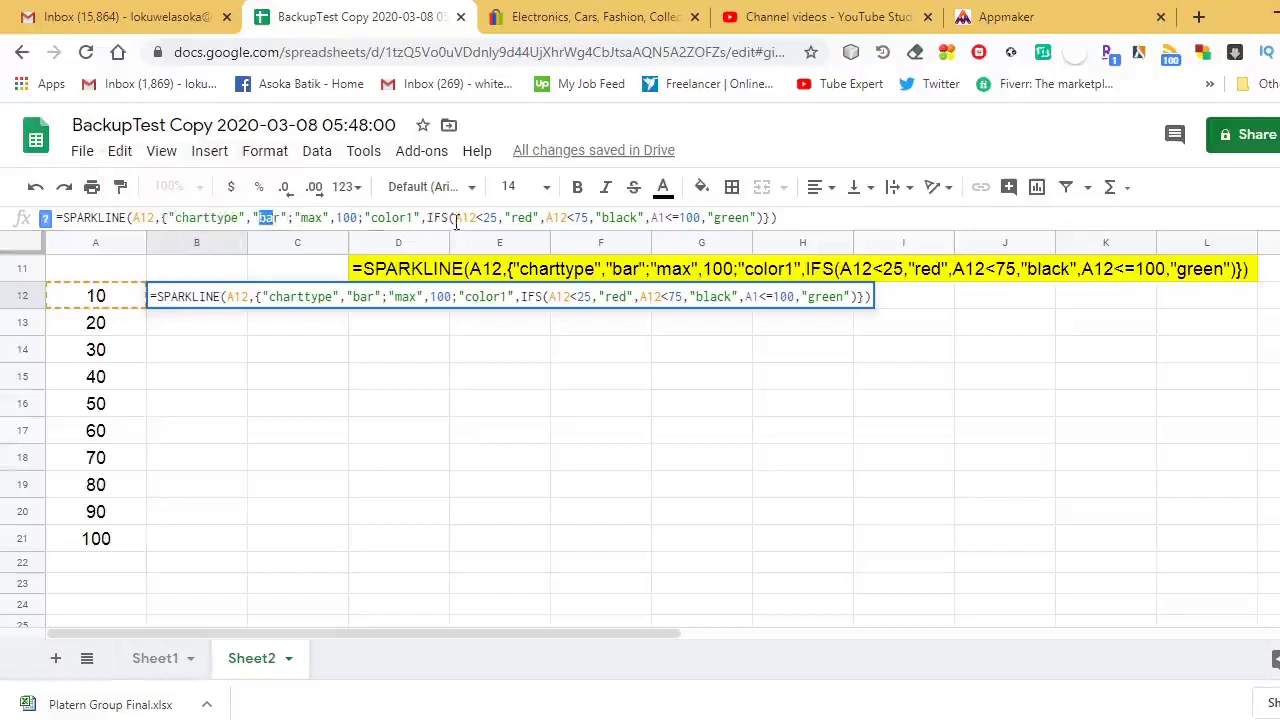
drag(427, 218, 443, 217)
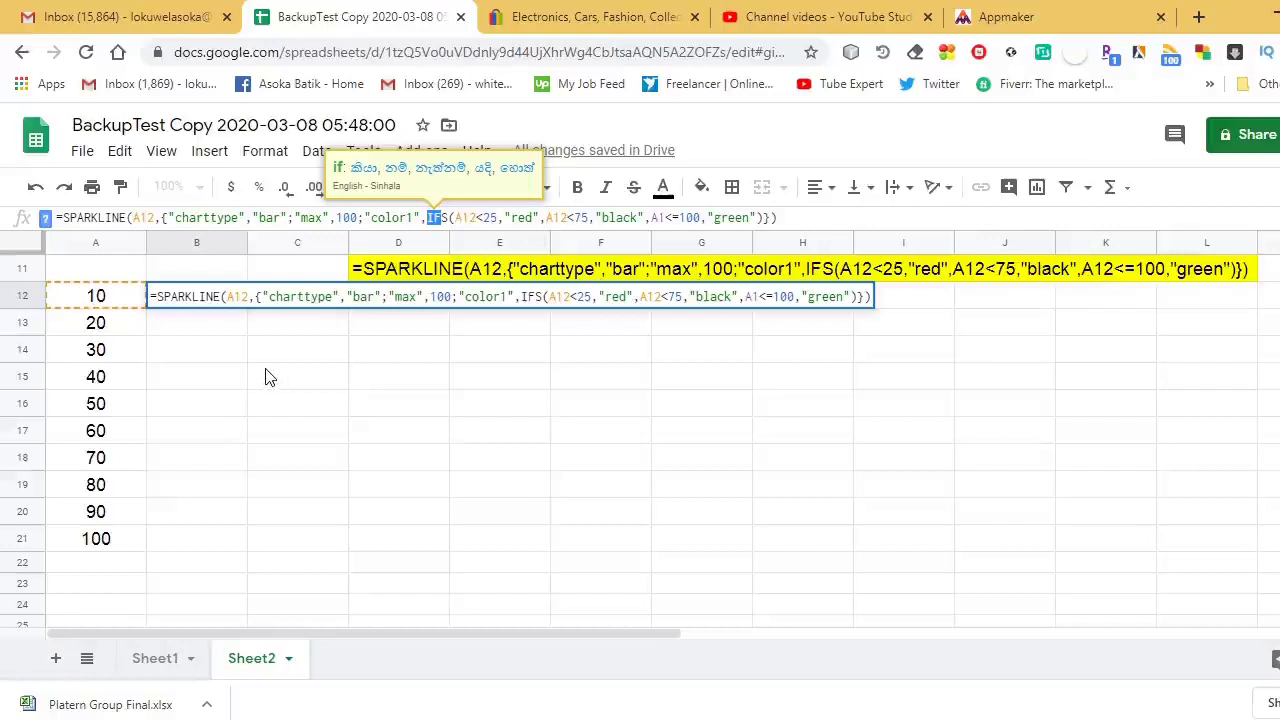
key(Return)
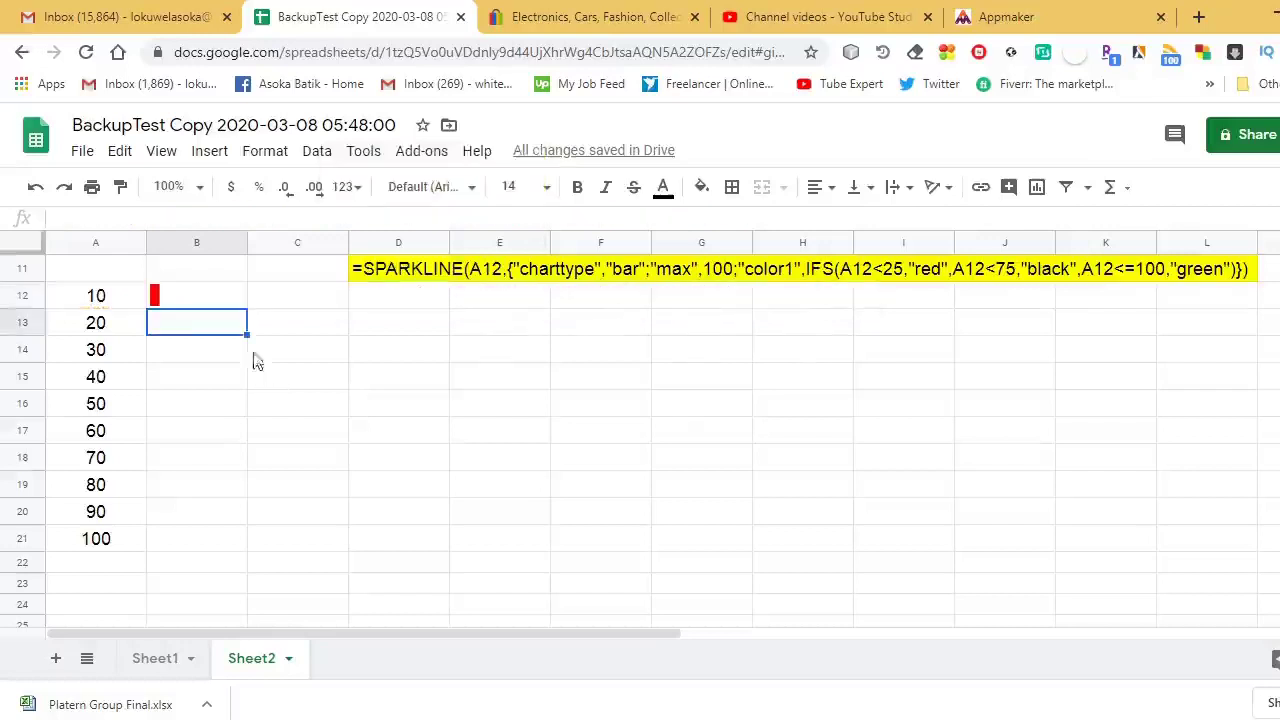
- Fill the B12 sparkline formula down column B through B21 and clear the surplus copy in B22
click(222, 304)
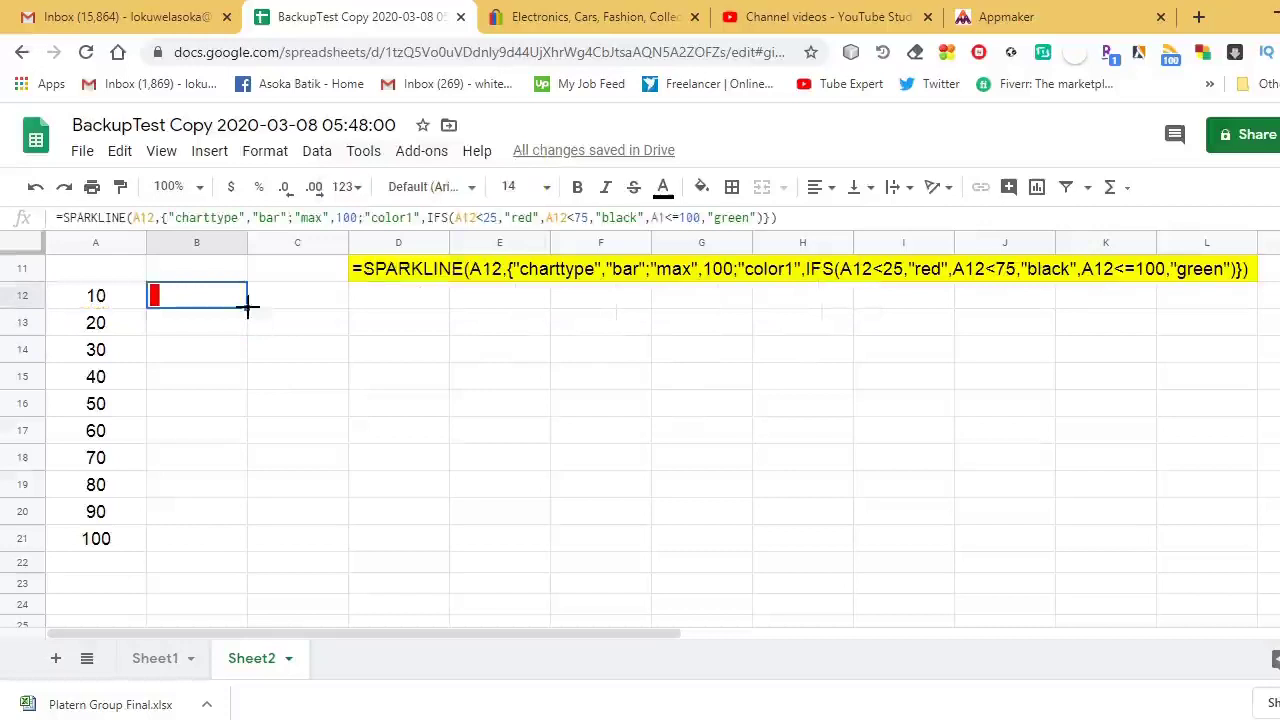
drag(247, 308, 241, 562)
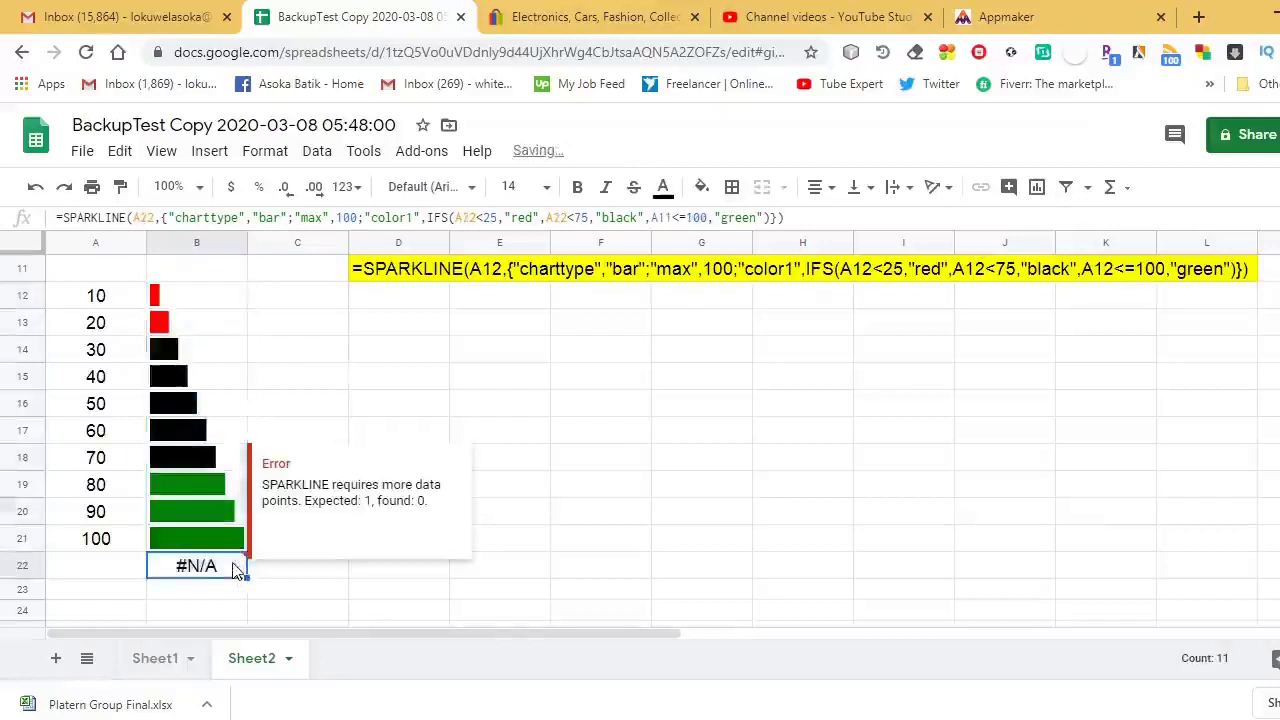
click(232, 566)
key(Delete)
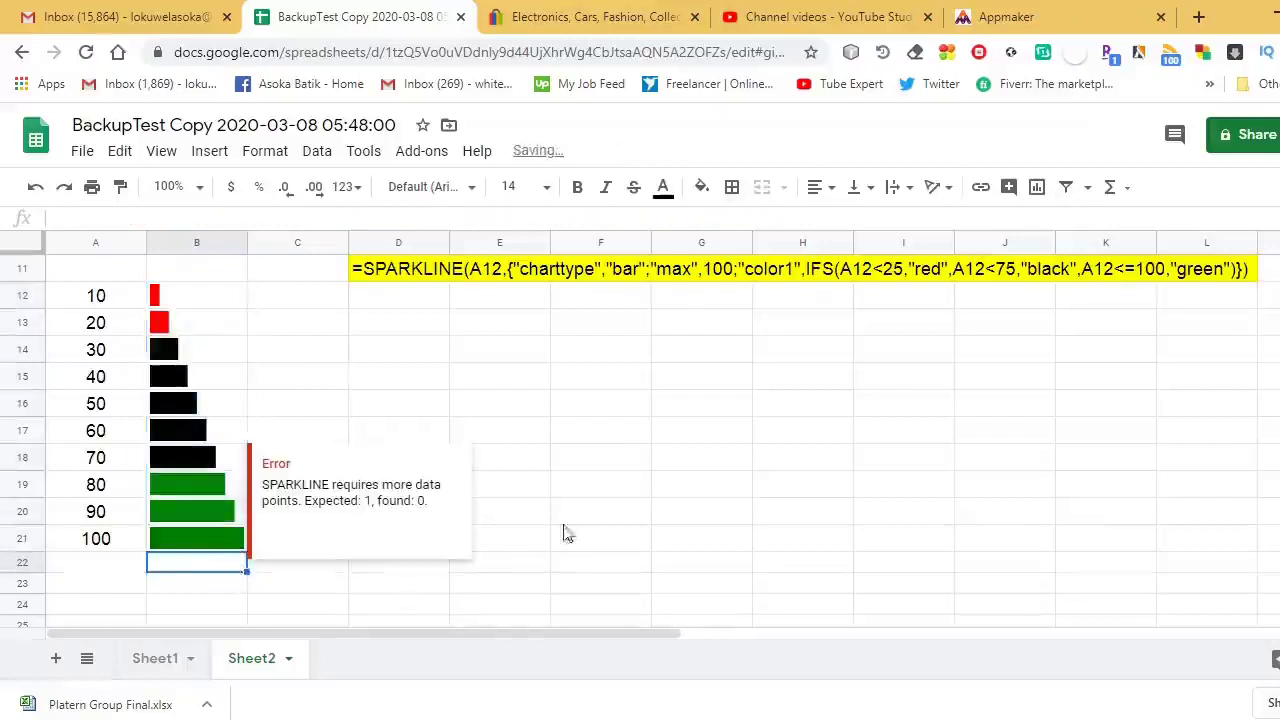
click(605, 515)
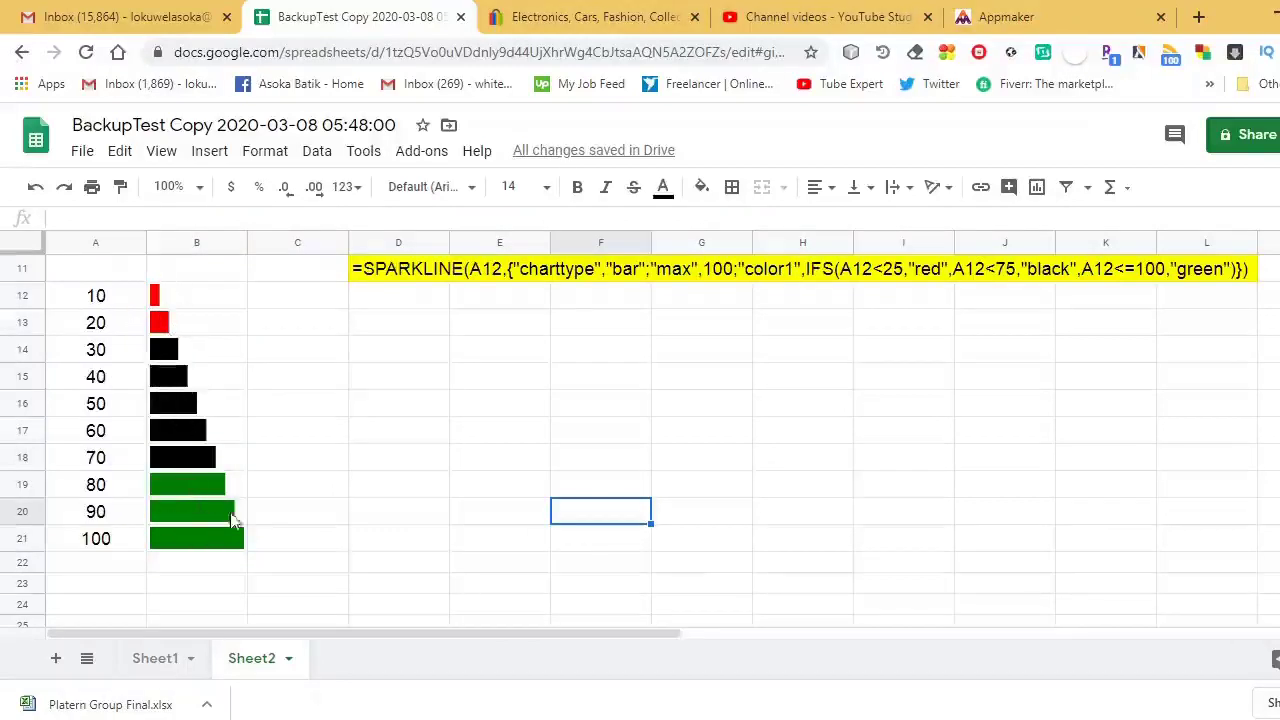
- Examine the "red" and "black" color names in the IFS part of the B12 formula
click(212, 307)
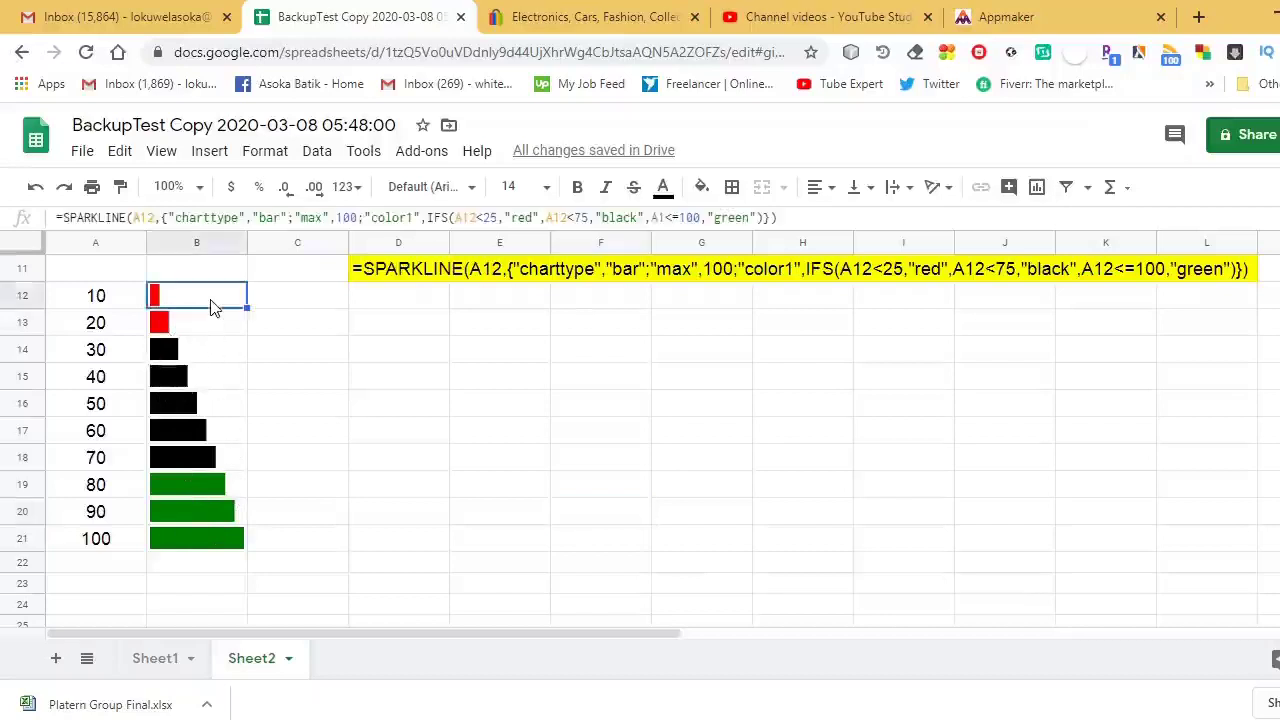
double_click(522, 217)
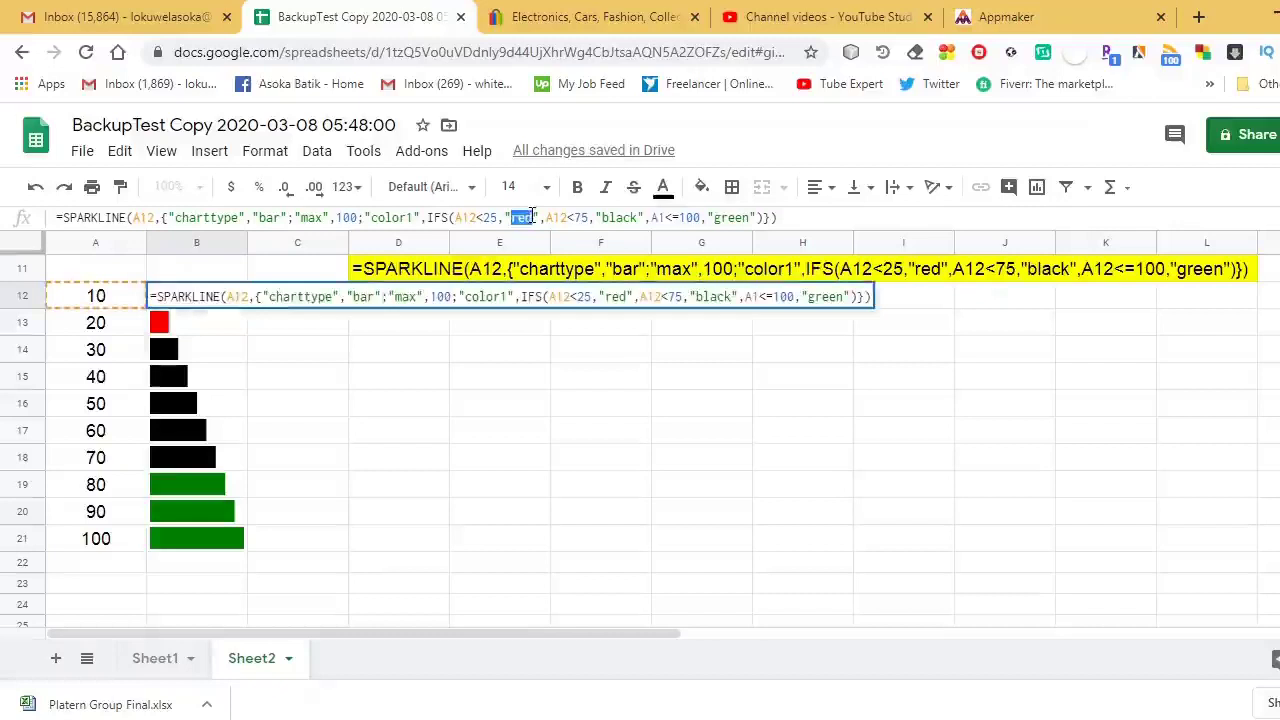
drag(601, 217, 638, 217)
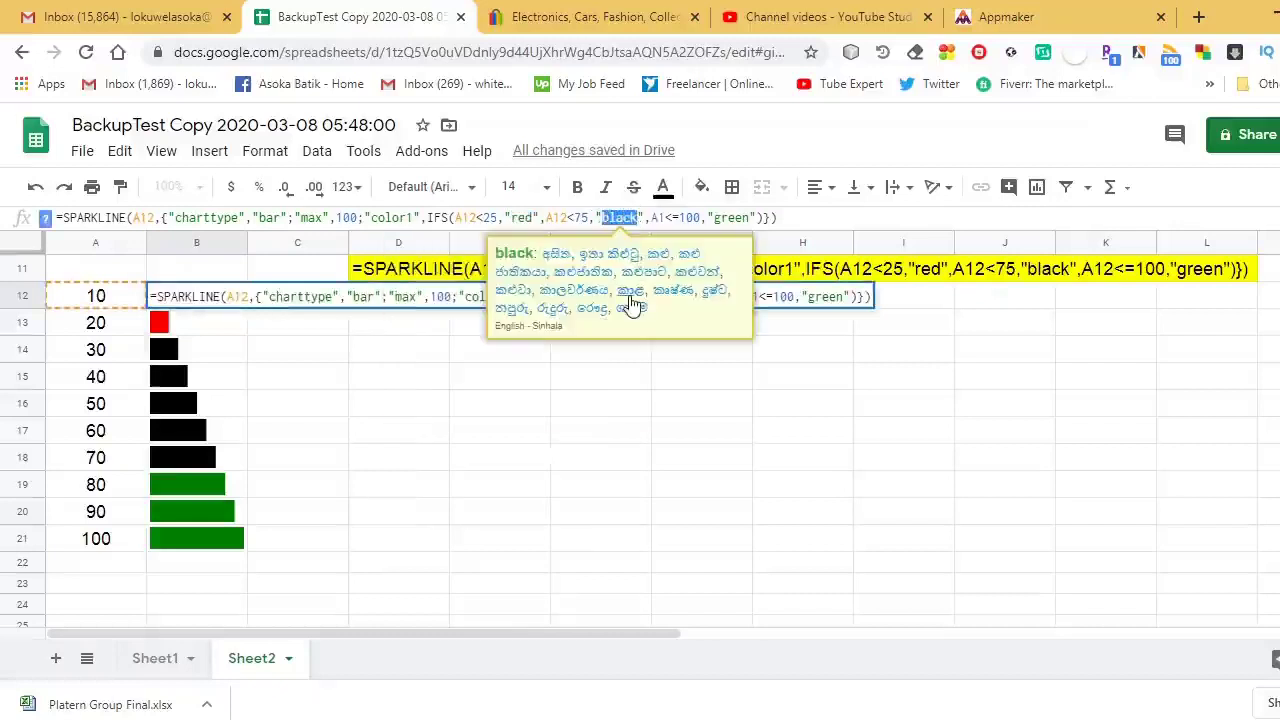